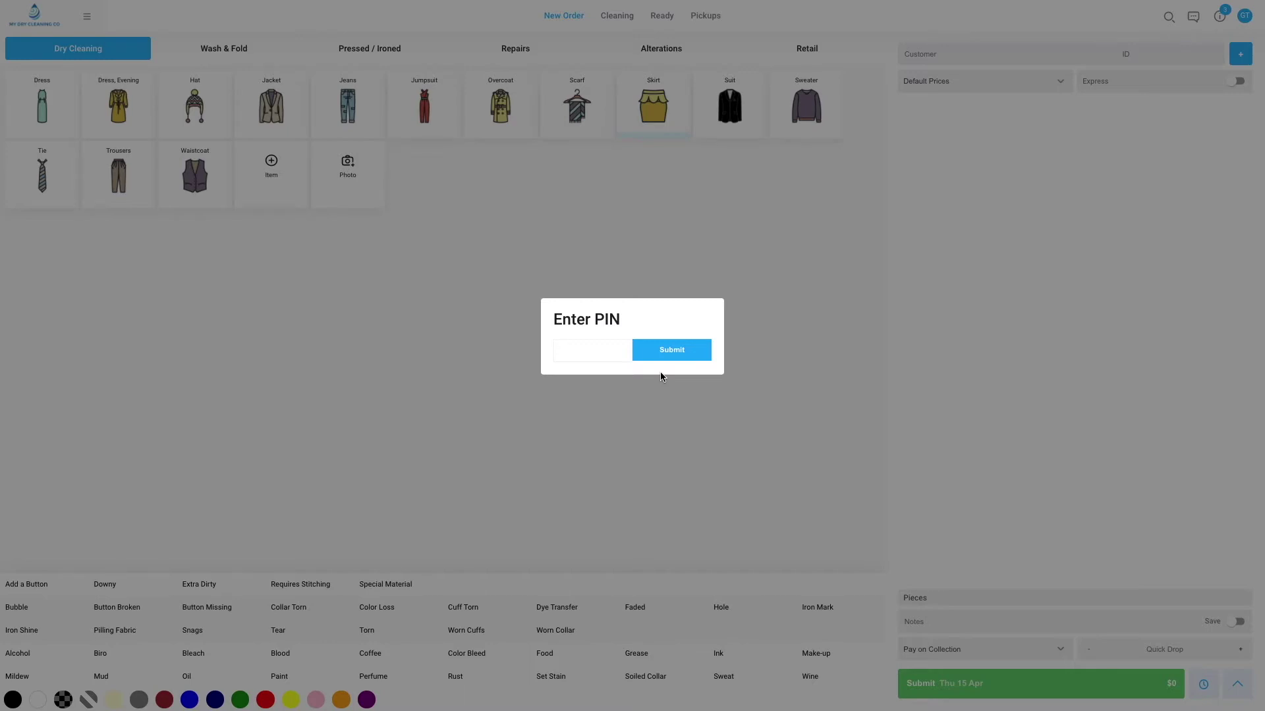
Enter the staff PIN in the Enter PIN dialog to unlock the New Order page.
click(662, 374)
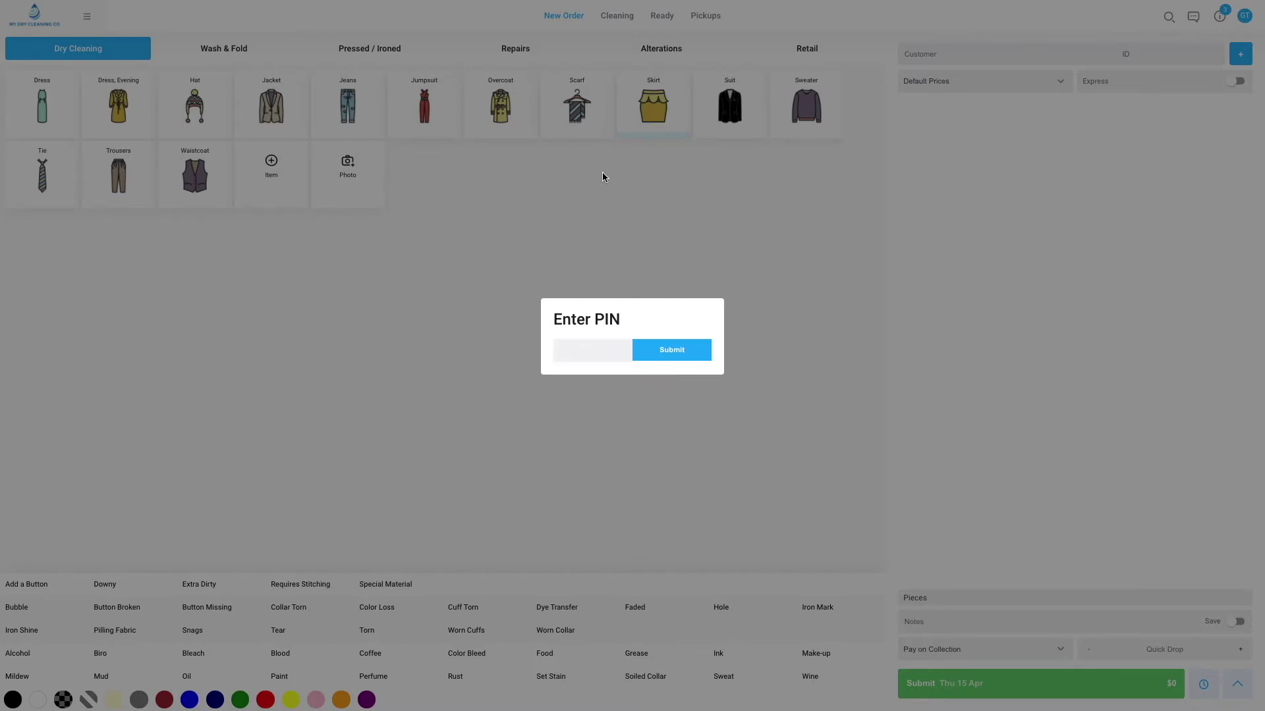
click(575, 359)
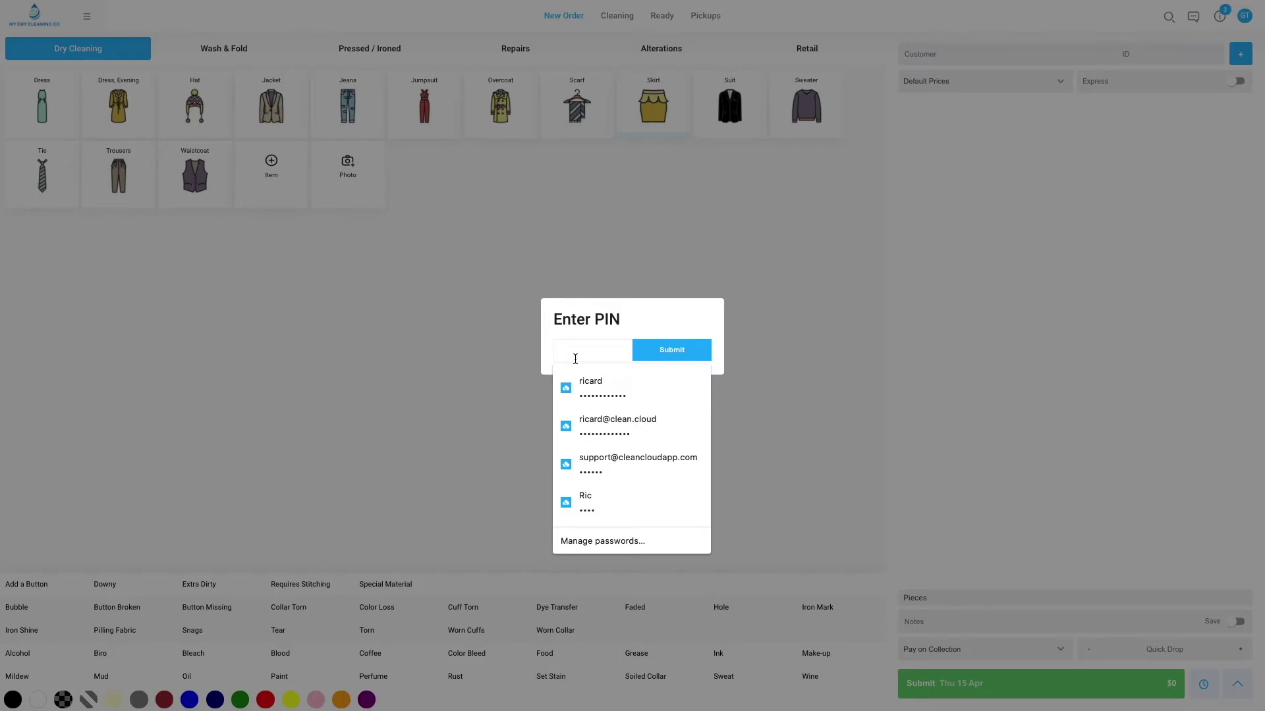
text(12)
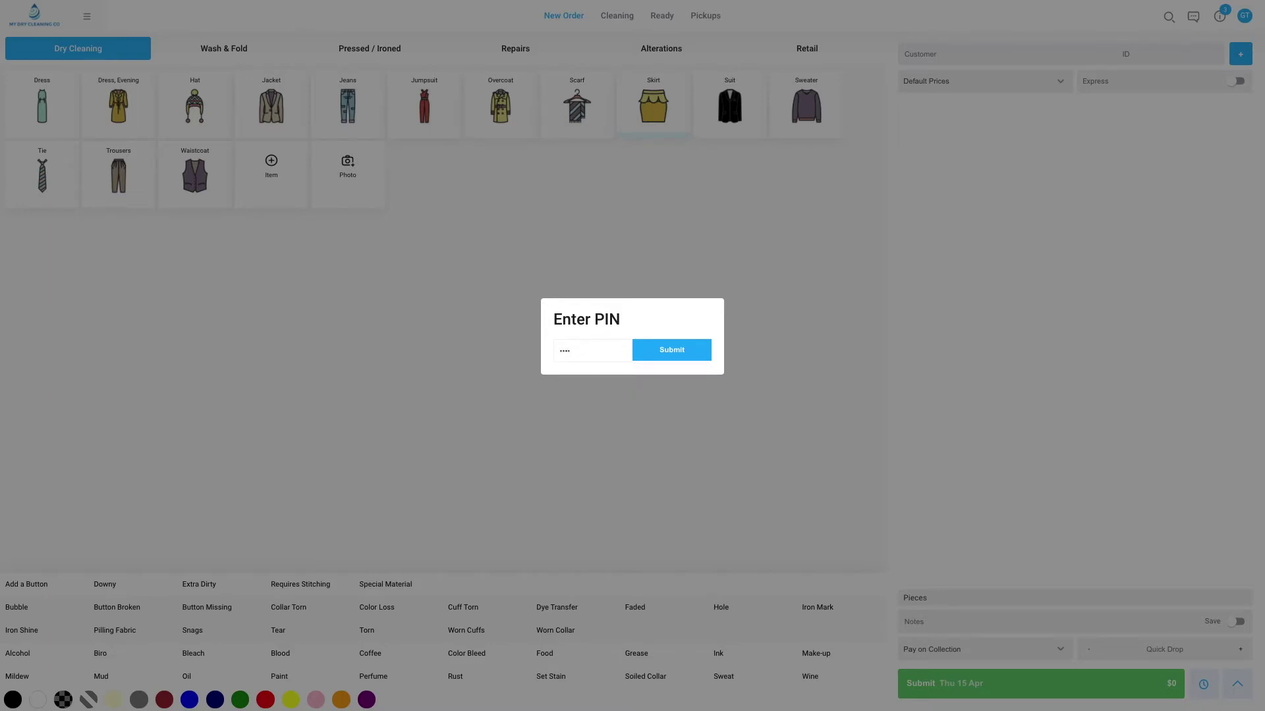
key(Return)
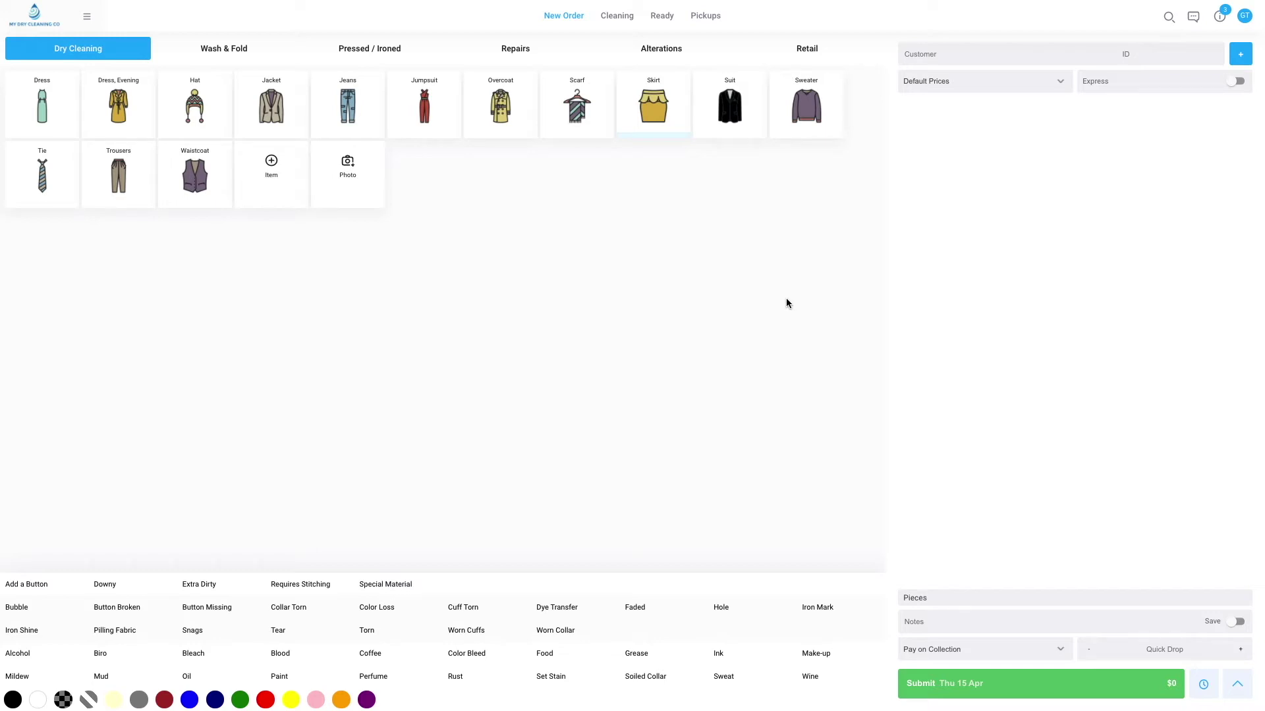
click(87, 16)
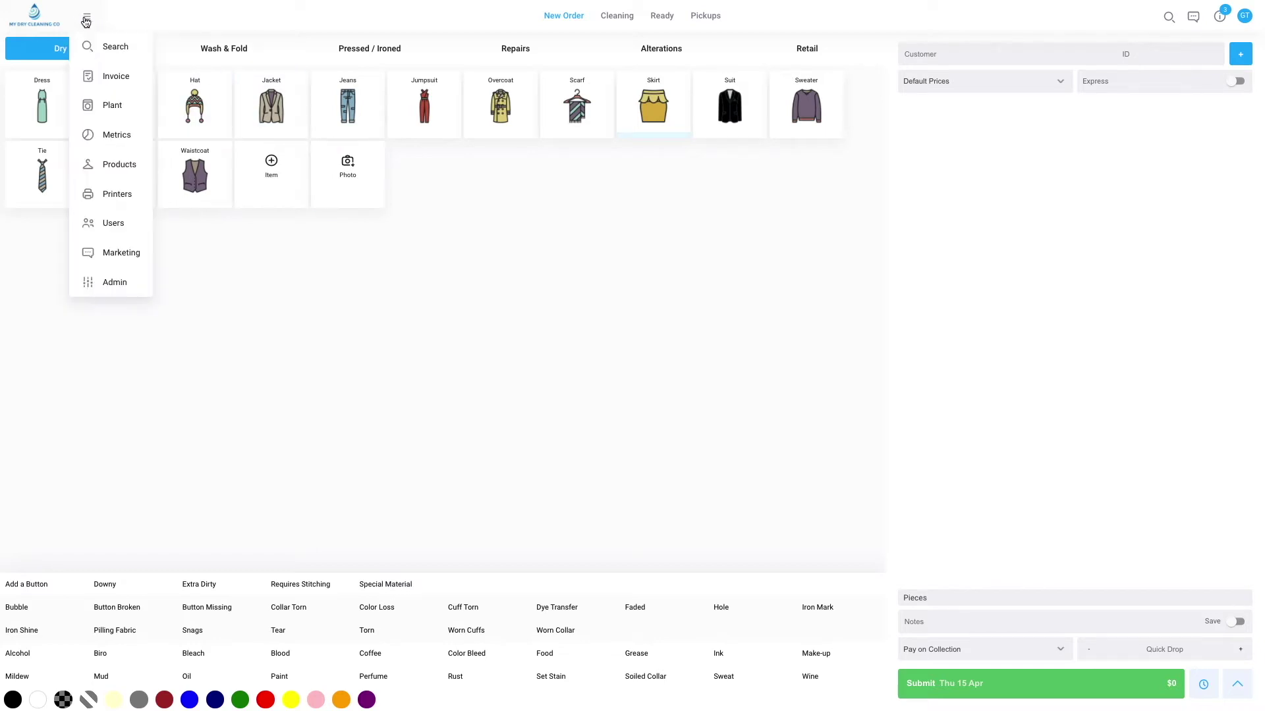
click(119, 290)
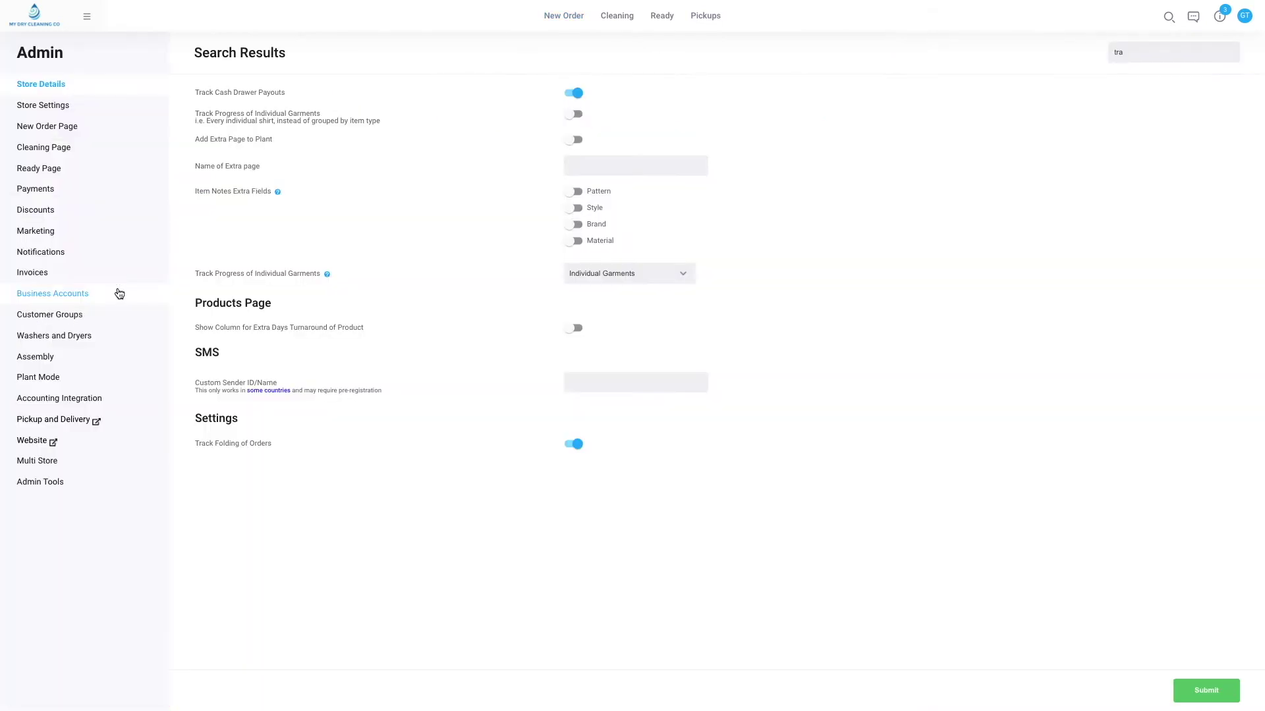
click(64, 106)
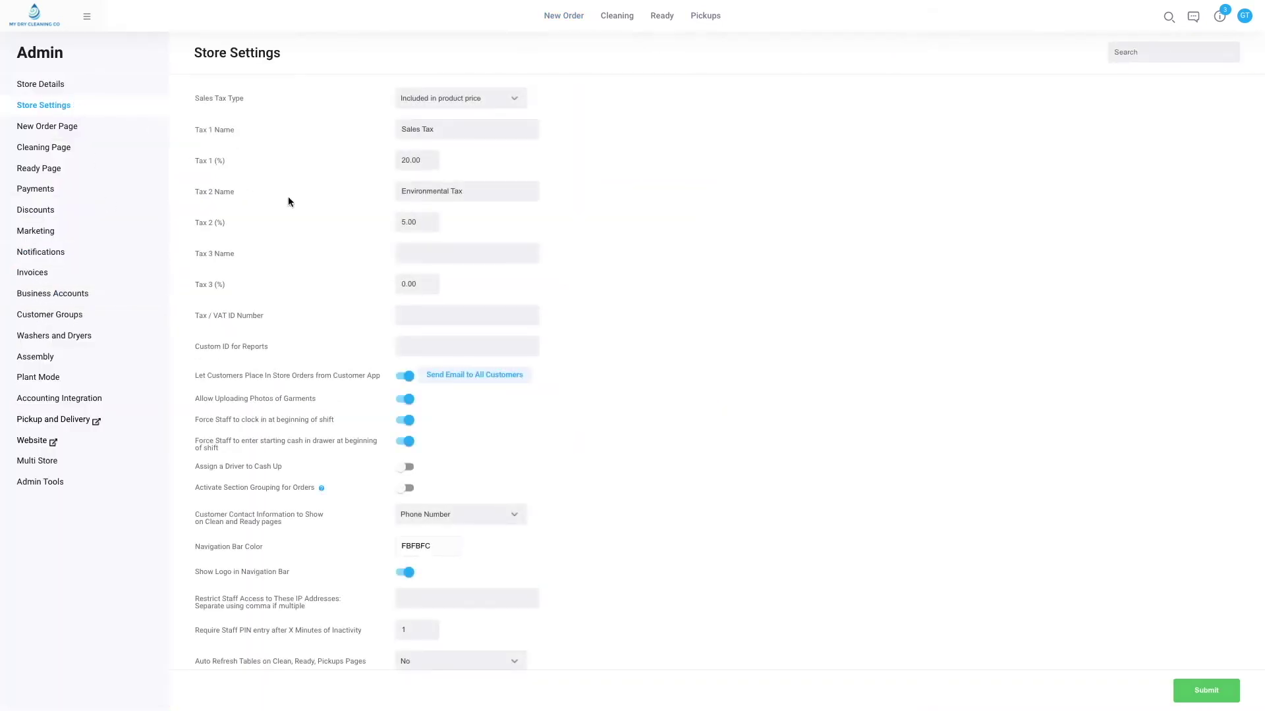
scroll(498, 394, down, 3)
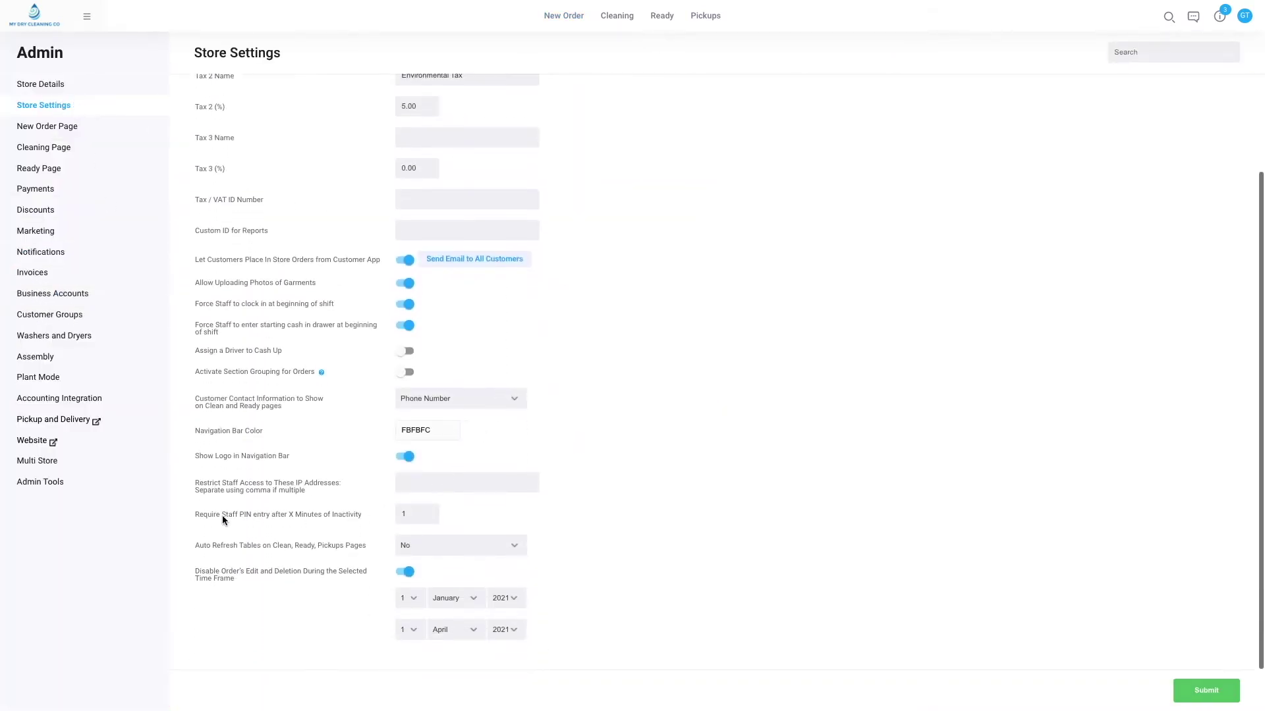
drag(195, 520, 317, 525)
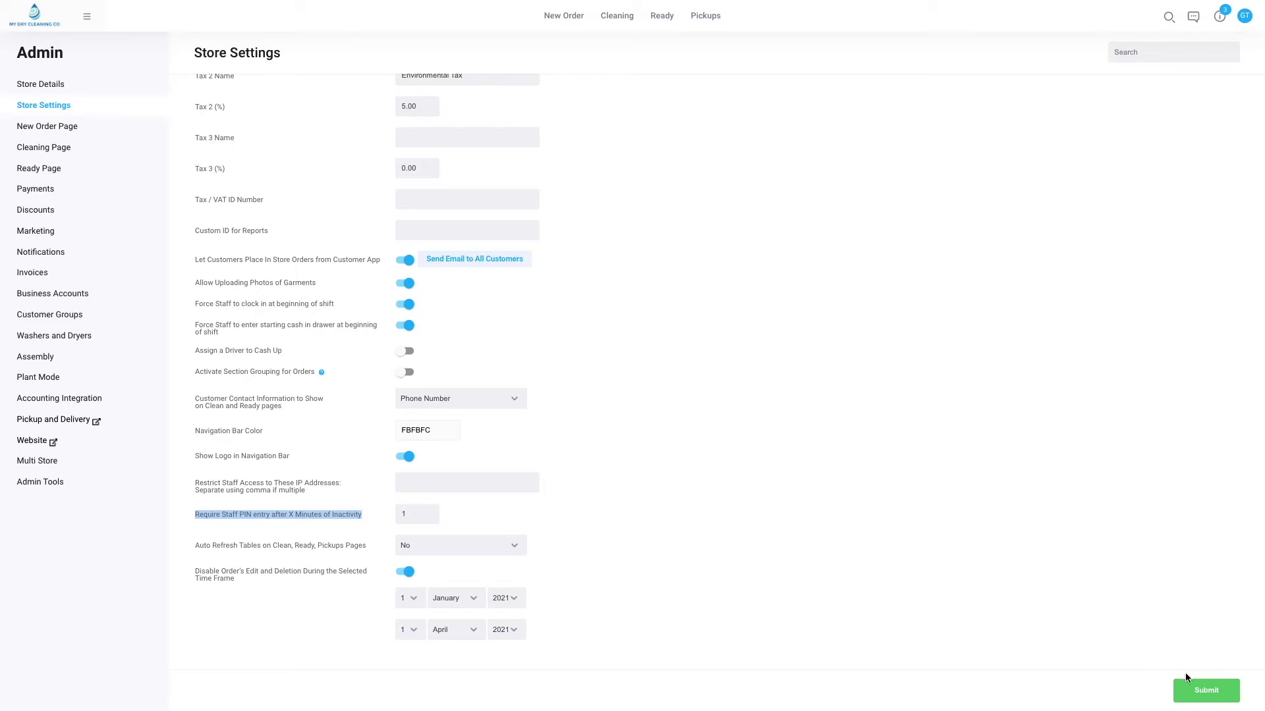
click(824, 549)
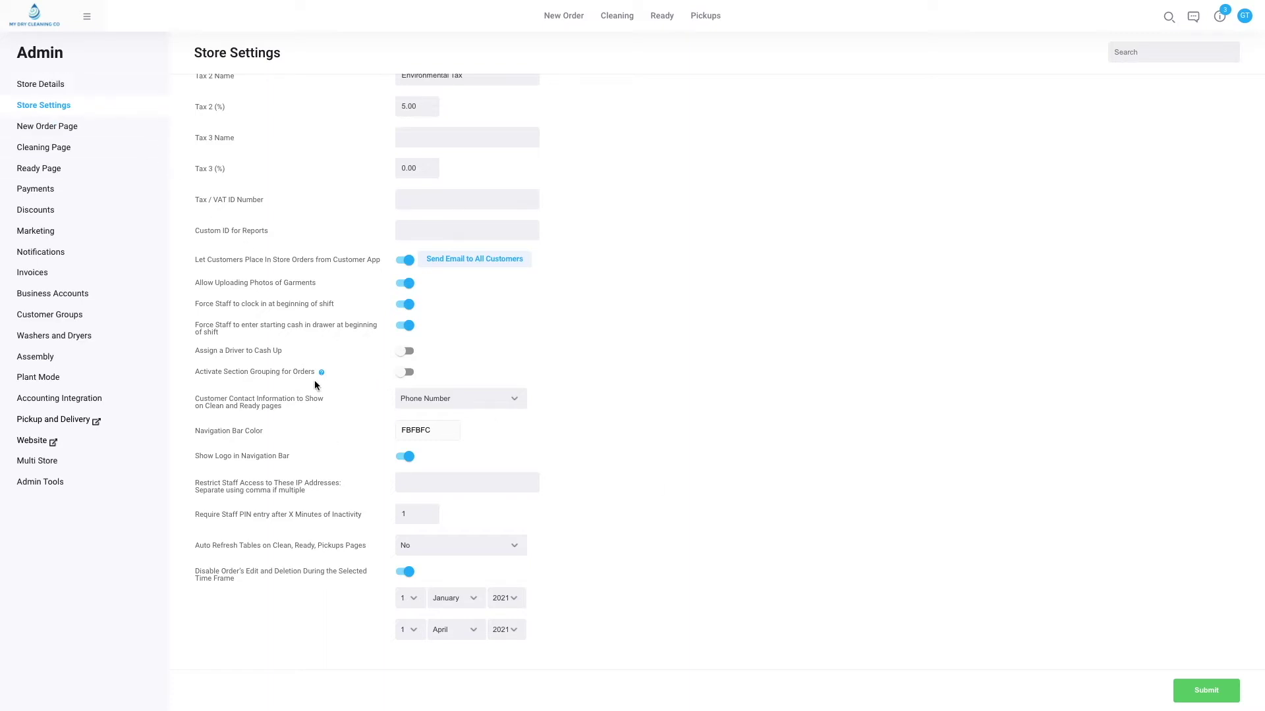
drag(334, 306, 322, 305)
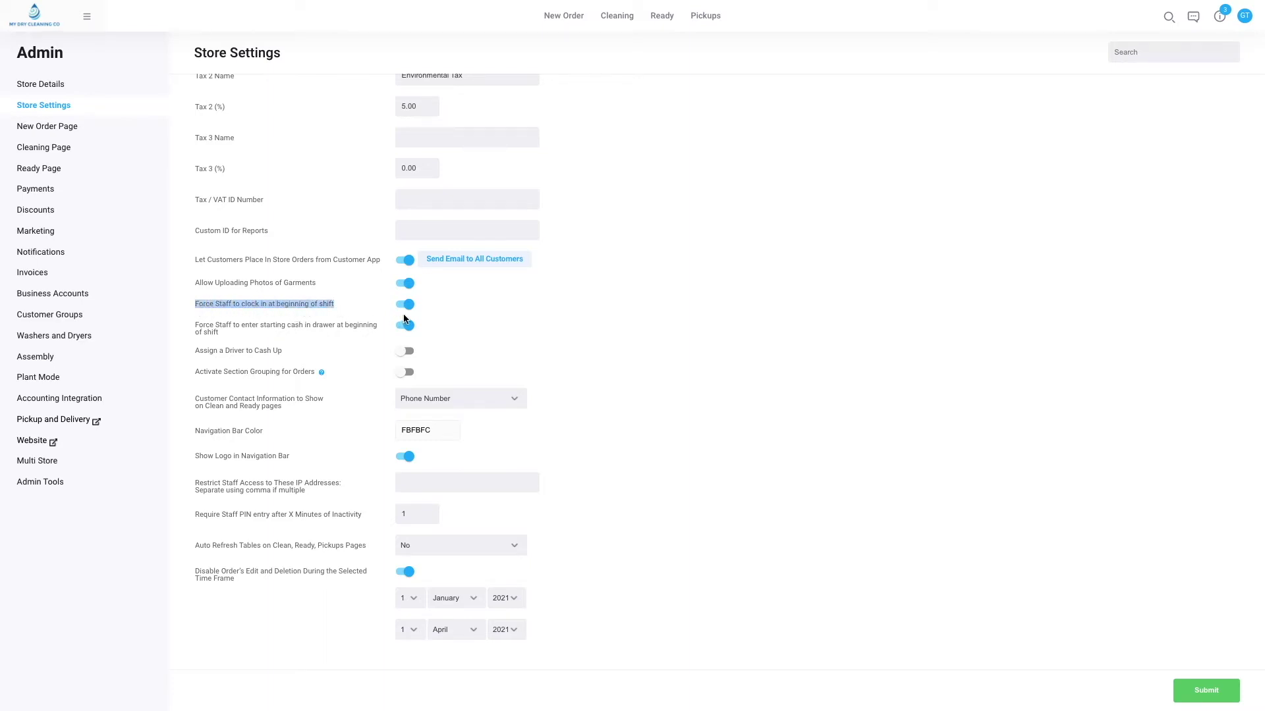
click(22, 19)
Switch to the second staff member, clock them in at 14:07pm, then switch back to the original user.
click(1240, 20)
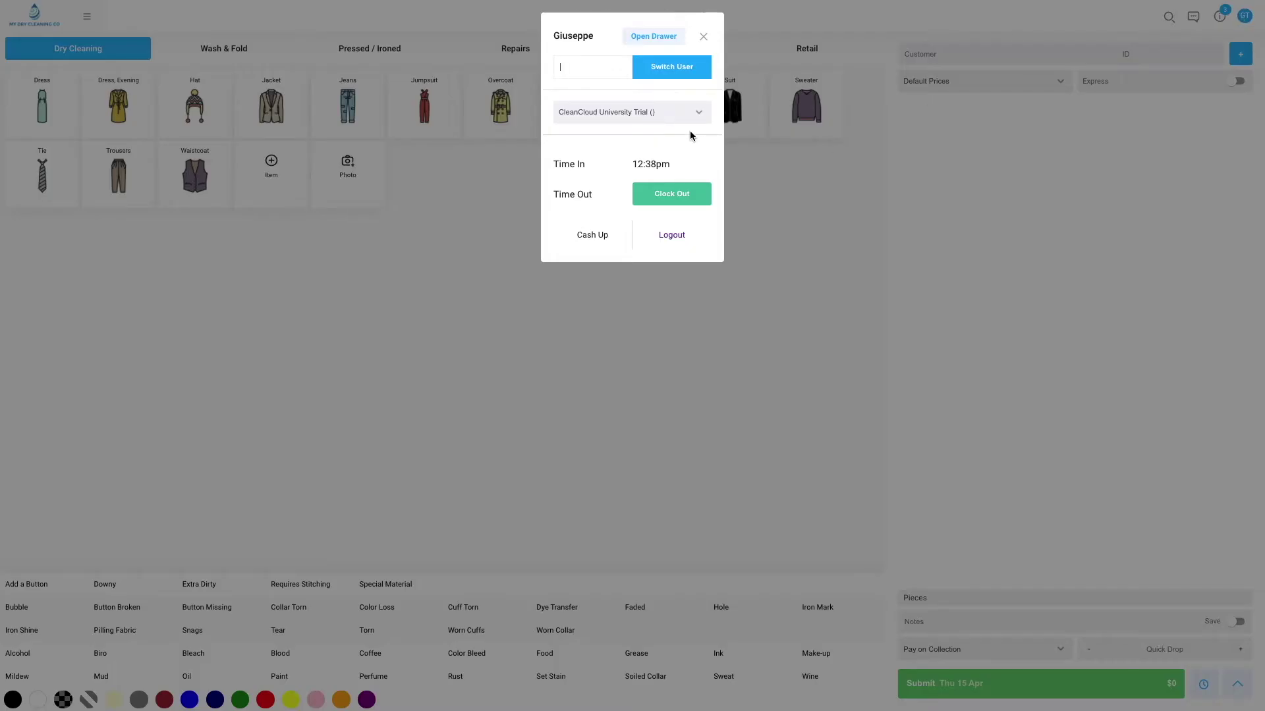
text(12)
click(660, 67)
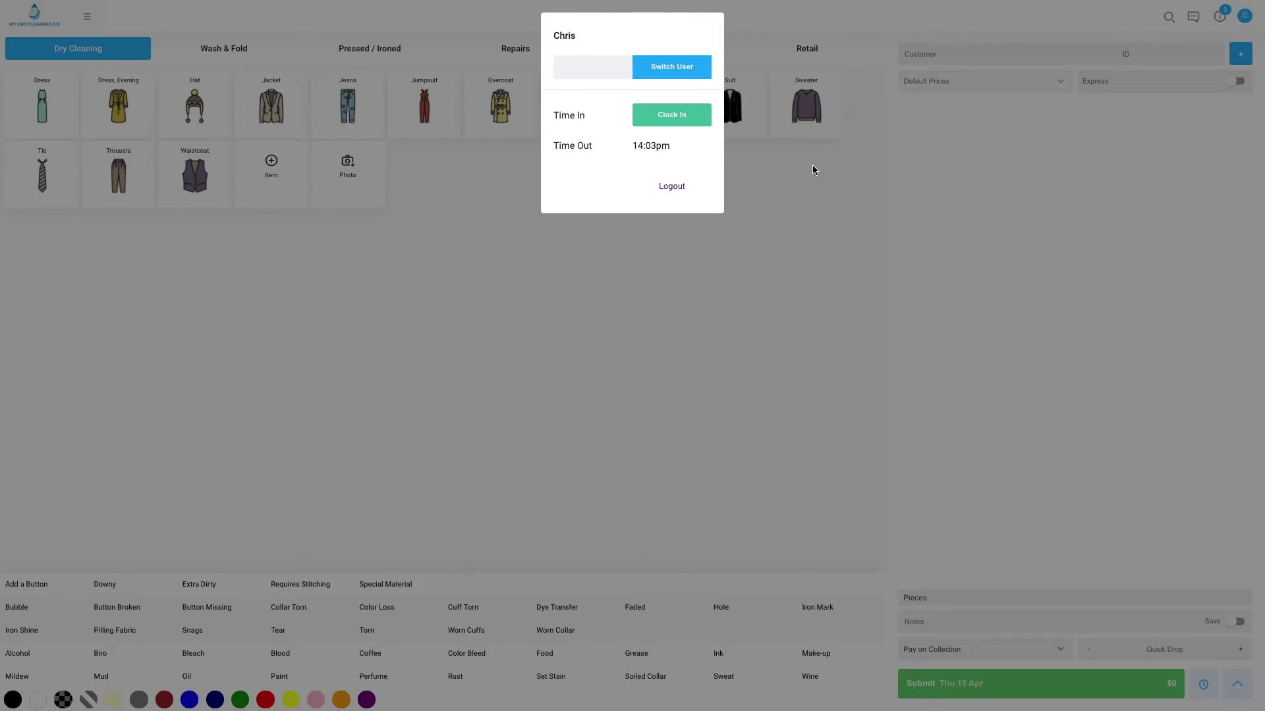
click(655, 124)
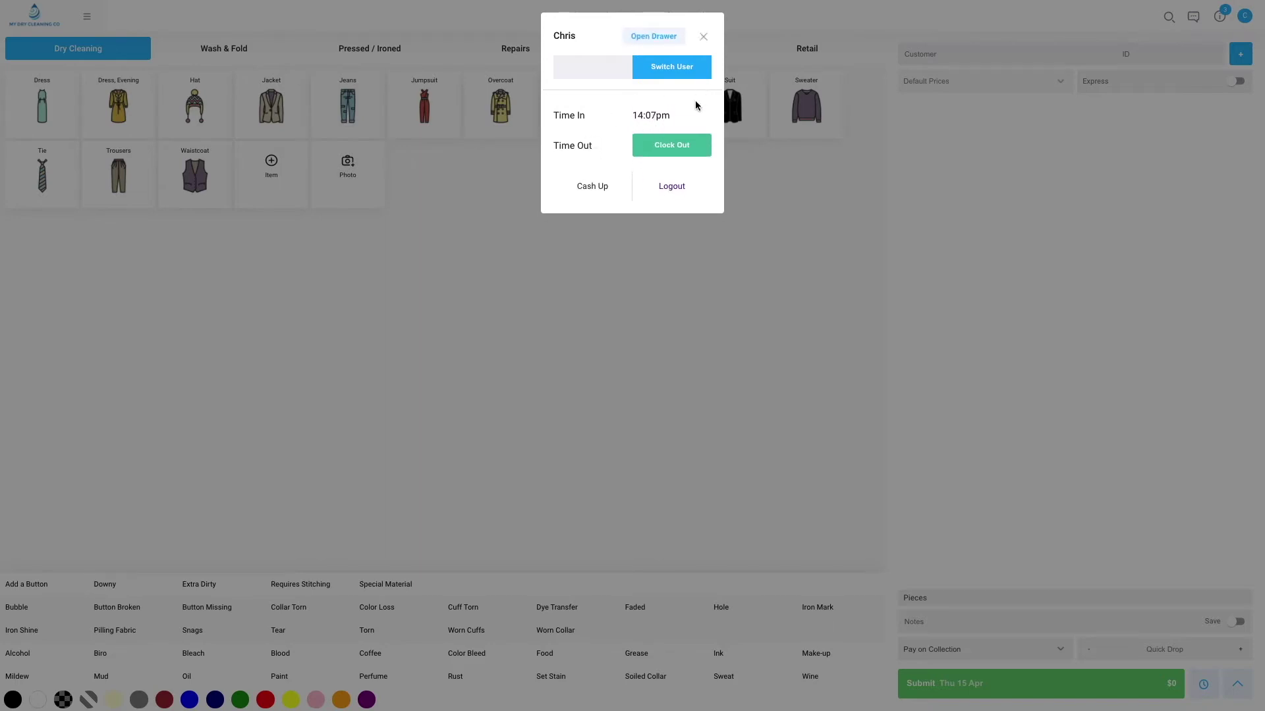
click(704, 37)
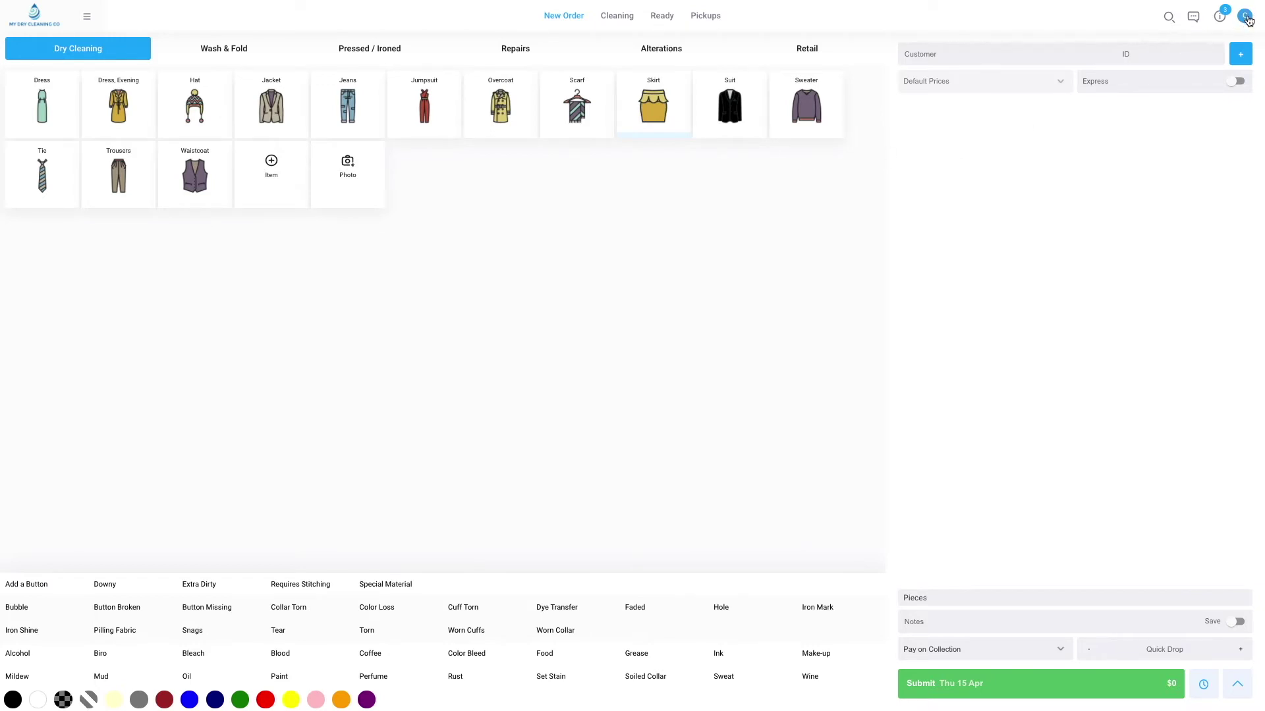
click(1246, 17)
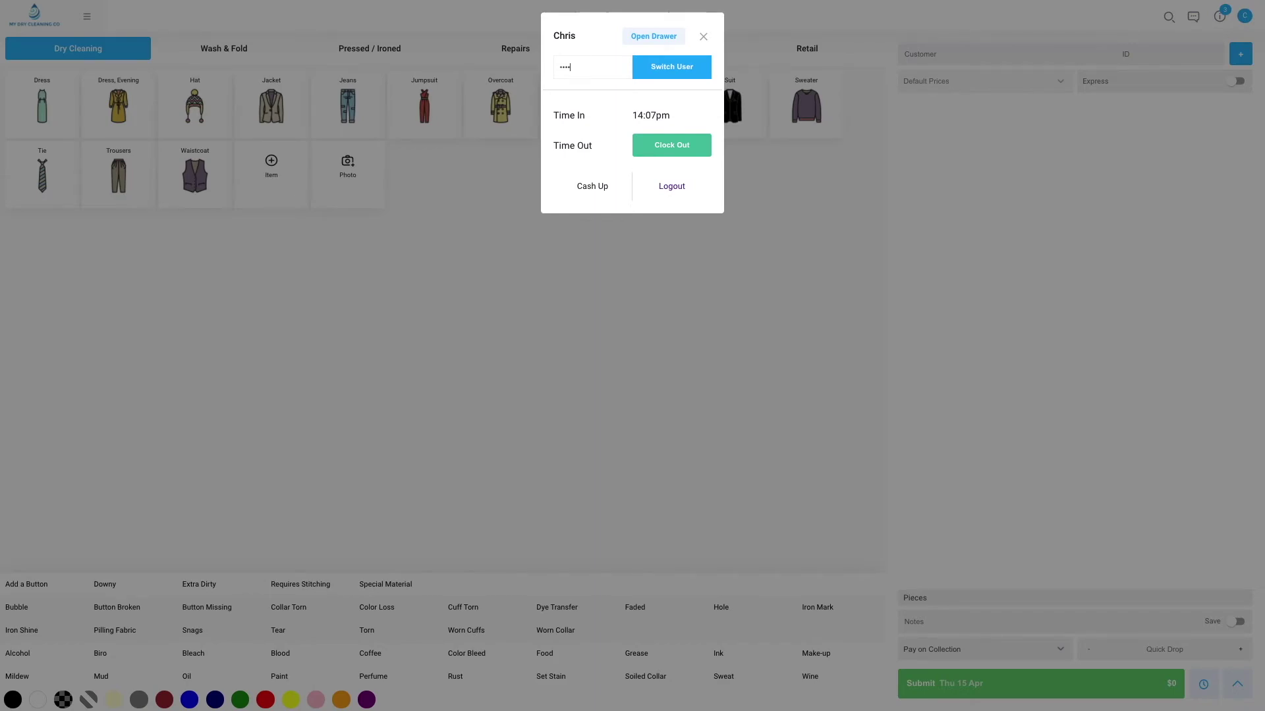
click(678, 67)
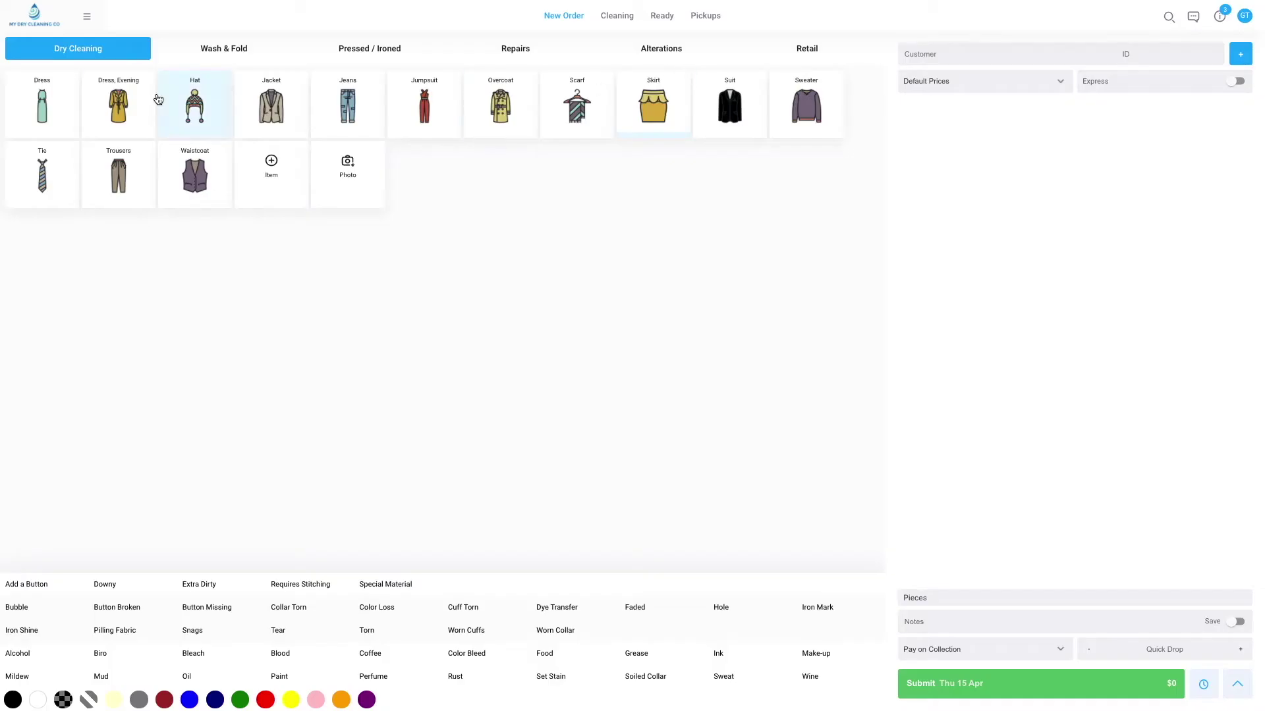
Open admin Store Settings and highlight the starting-cash rule and the order edit lock (1 Jan–1 Apr 2021).
click(86, 16)
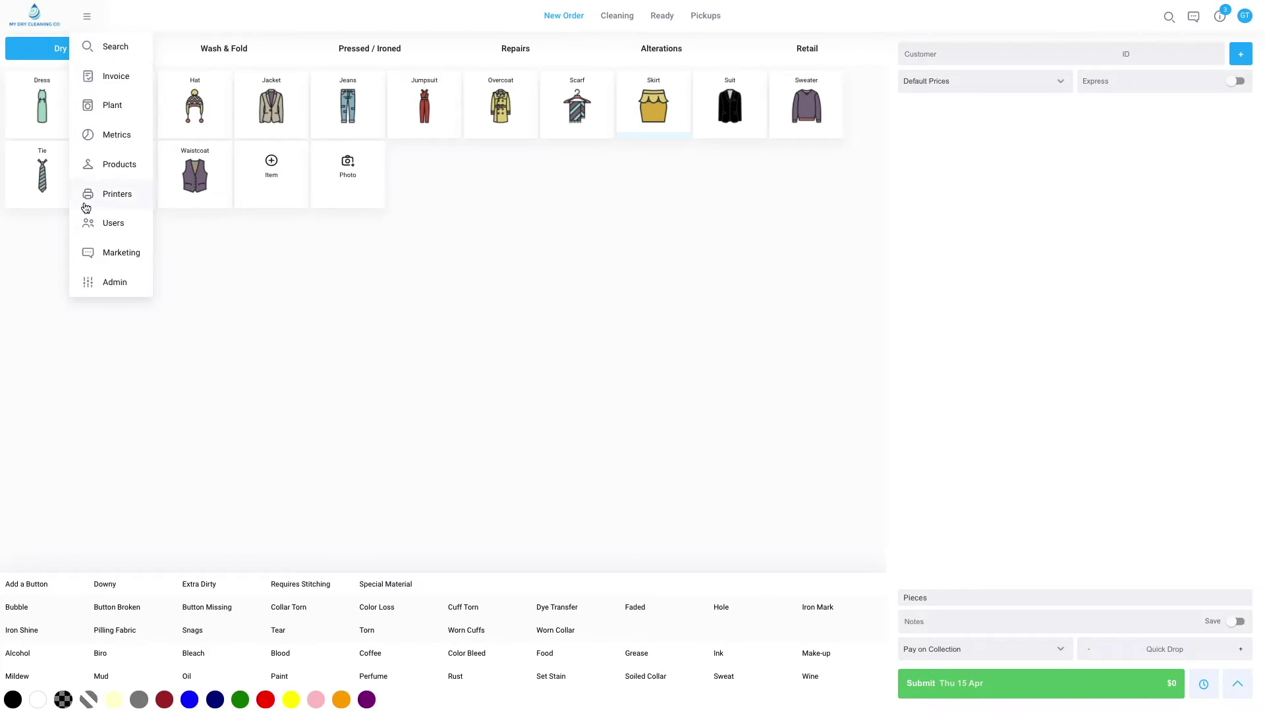
click(106, 282)
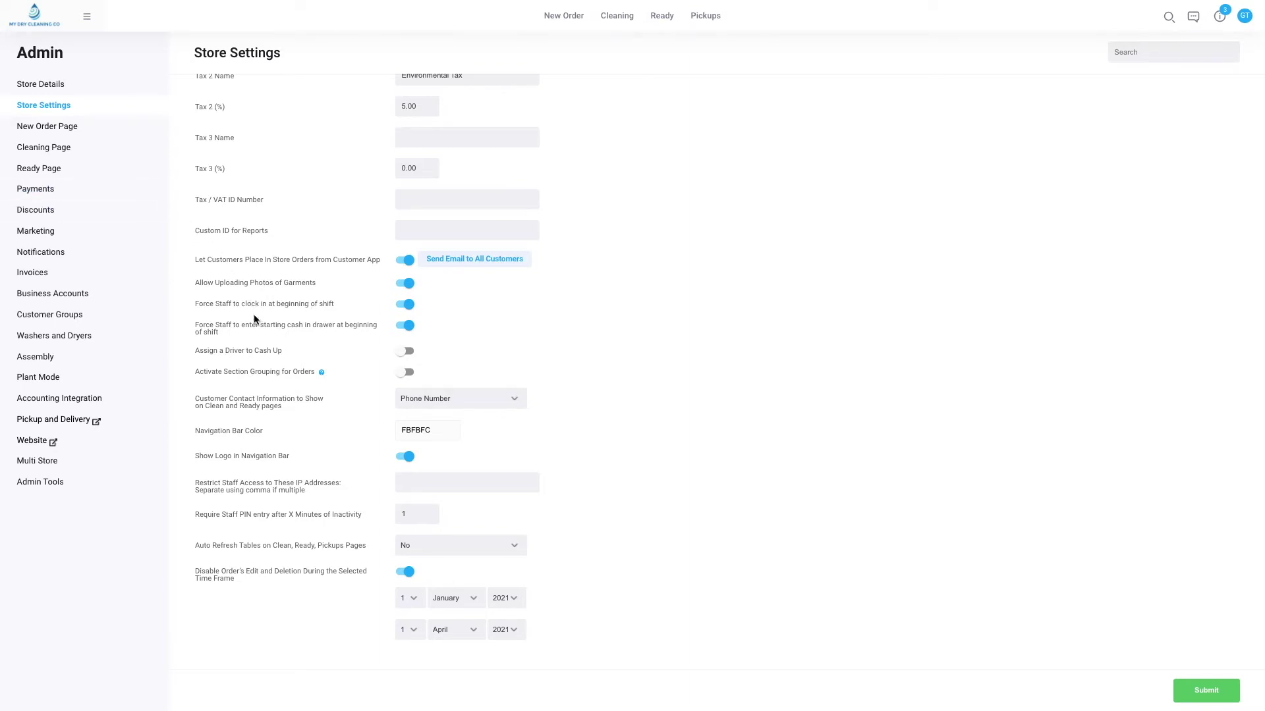
drag(229, 334, 200, 325)
click(264, 336)
drag(310, 329, 234, 326)
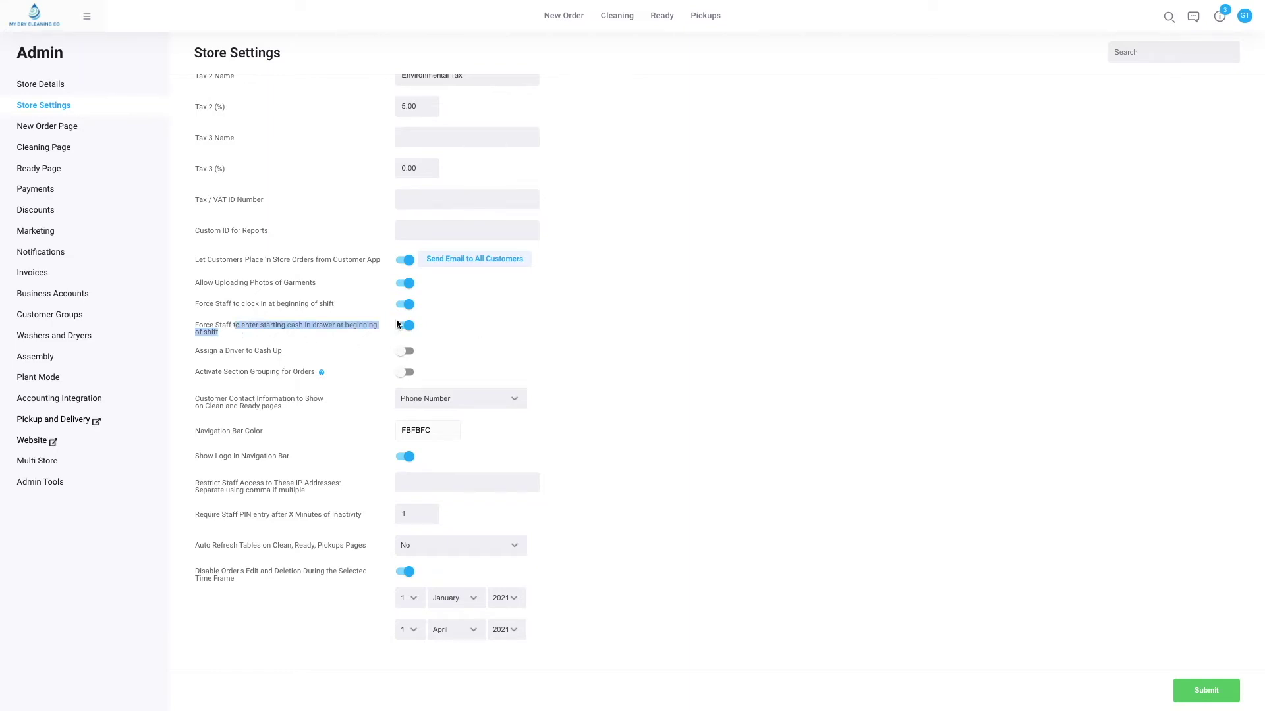
click(552, 342)
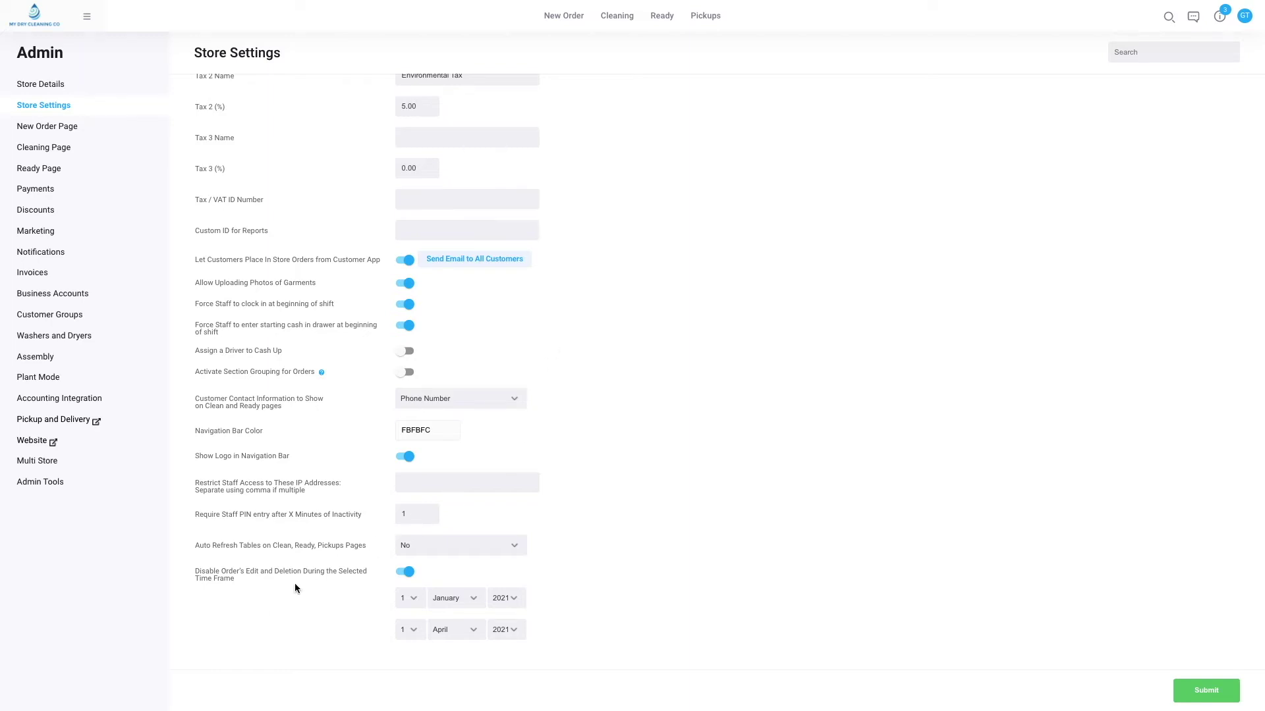
triple_click(233, 578)
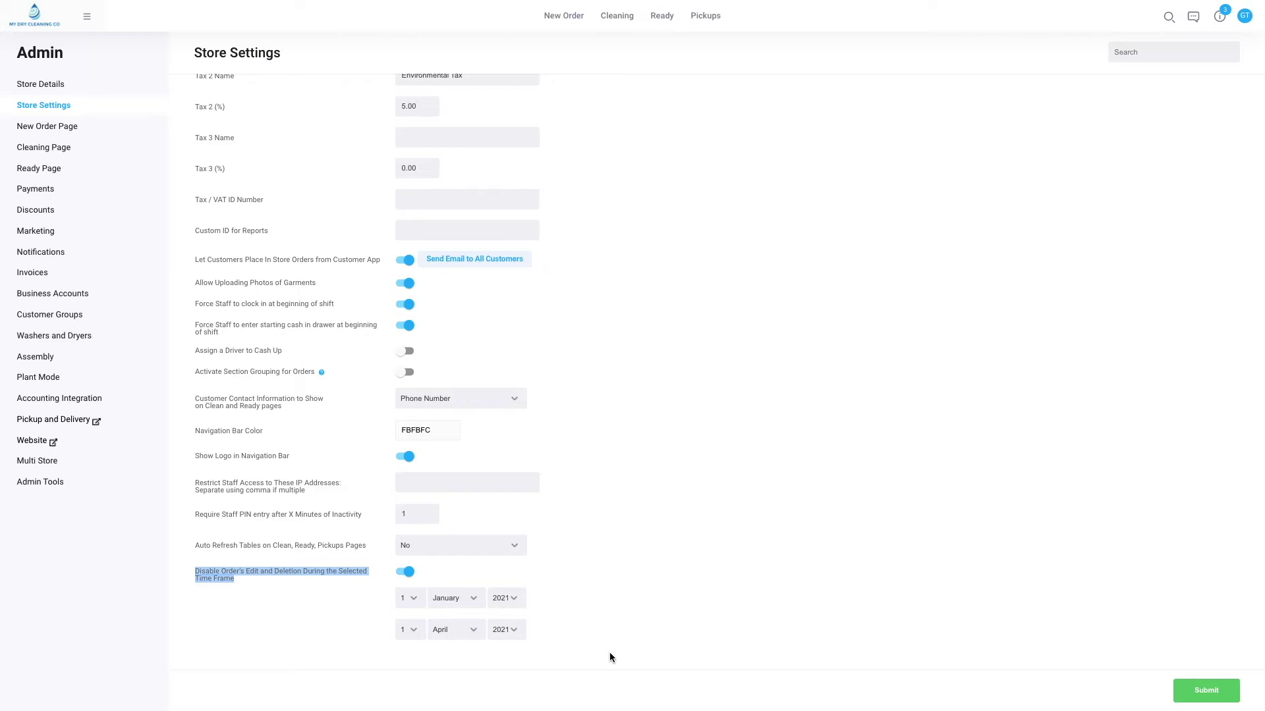
click(658, 582)
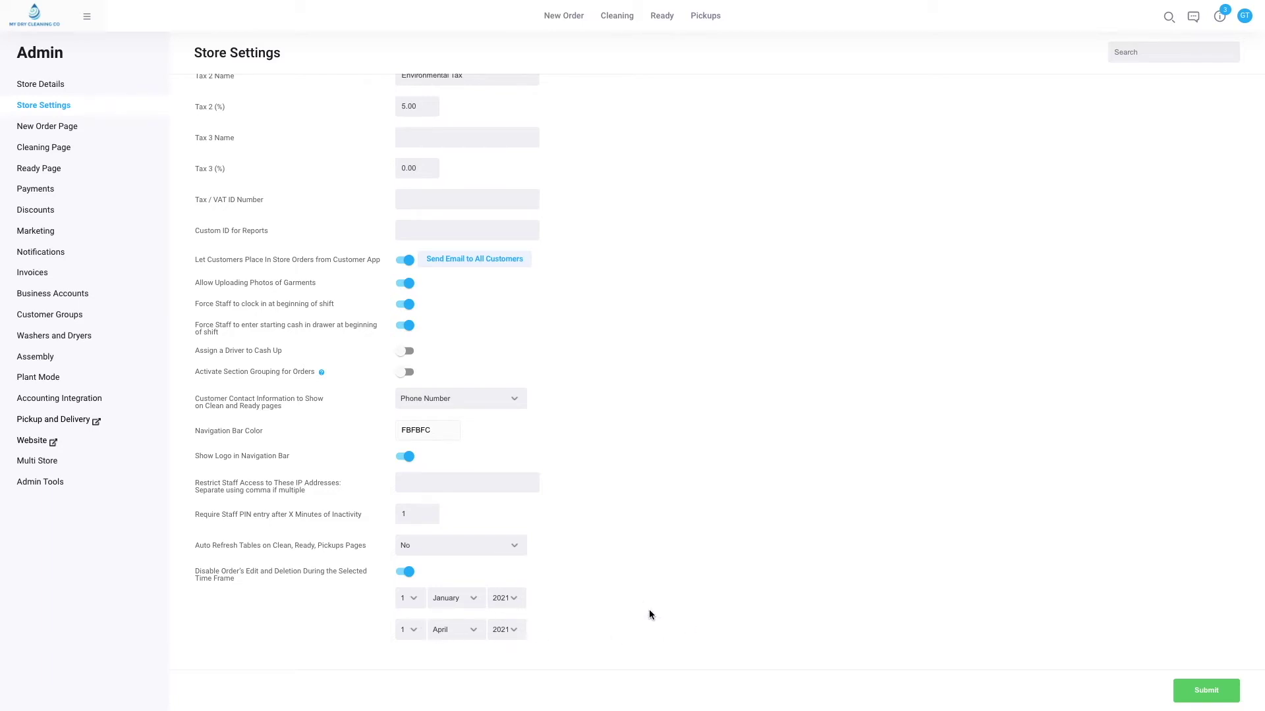
Find order 70, try editing it, dismiss the Sales Lock alert, and return to New Order.
click(87, 19)
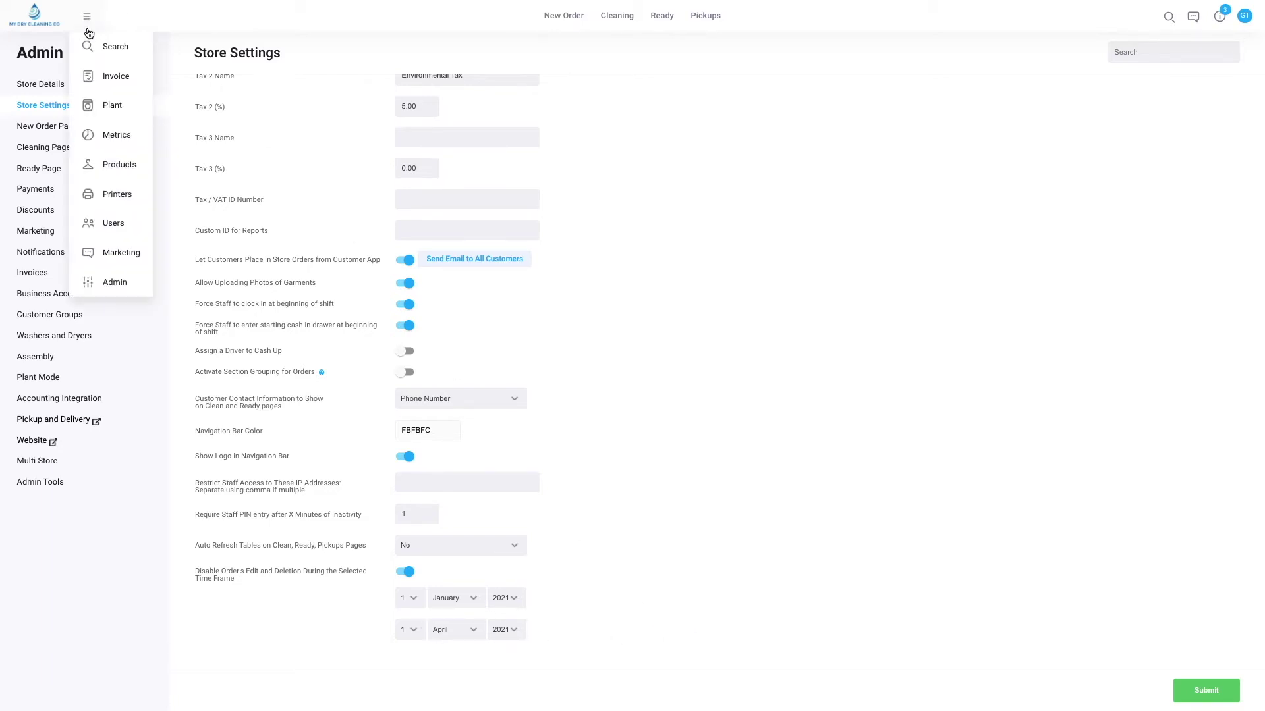
click(92, 45)
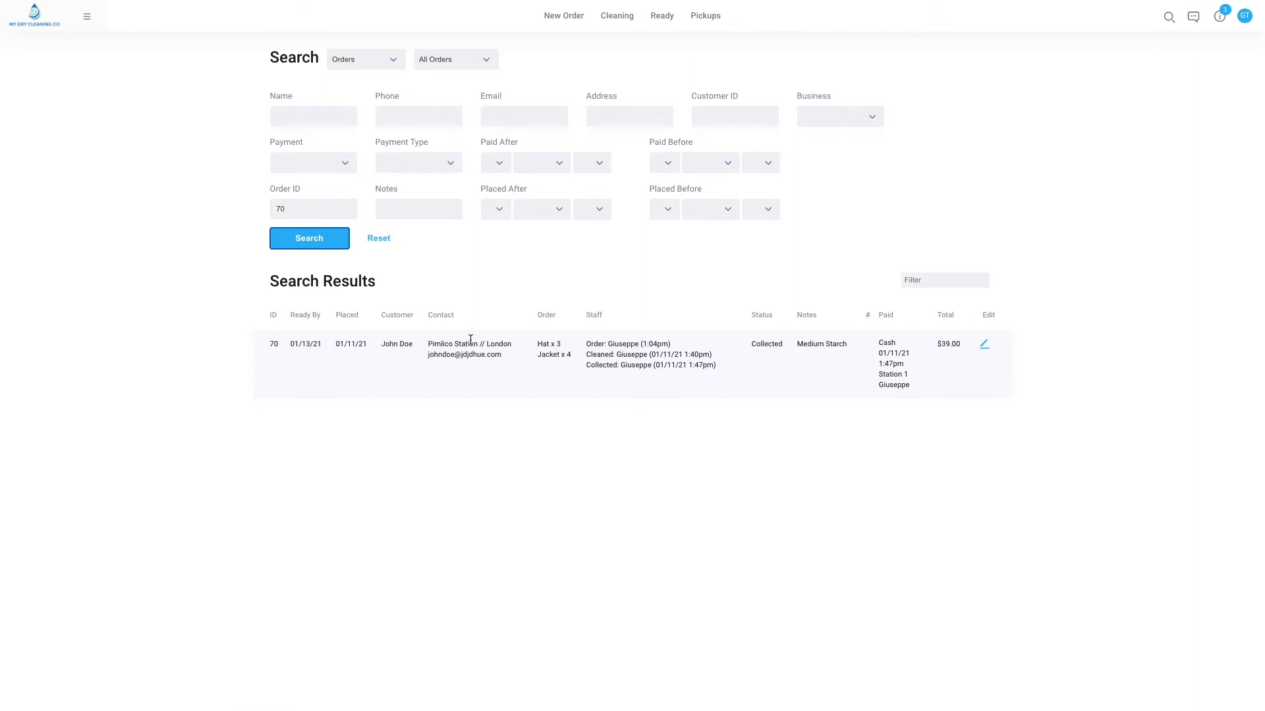
click(986, 354)
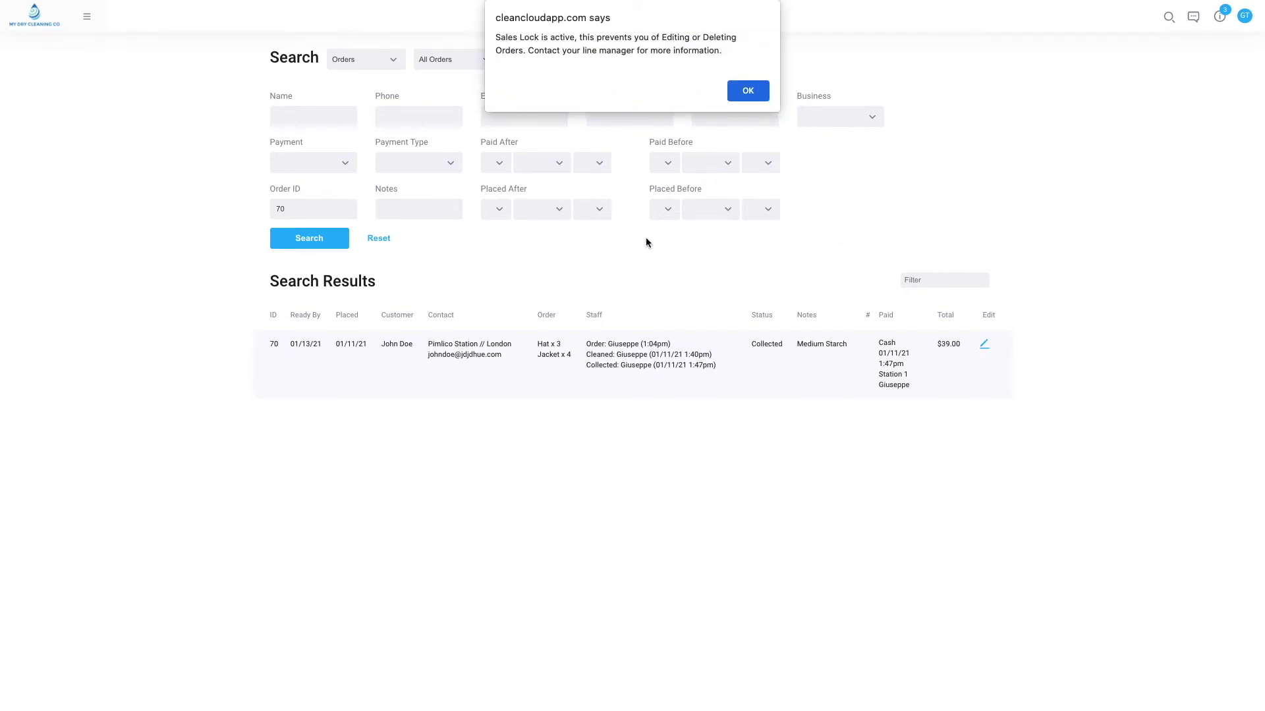
click(748, 92)
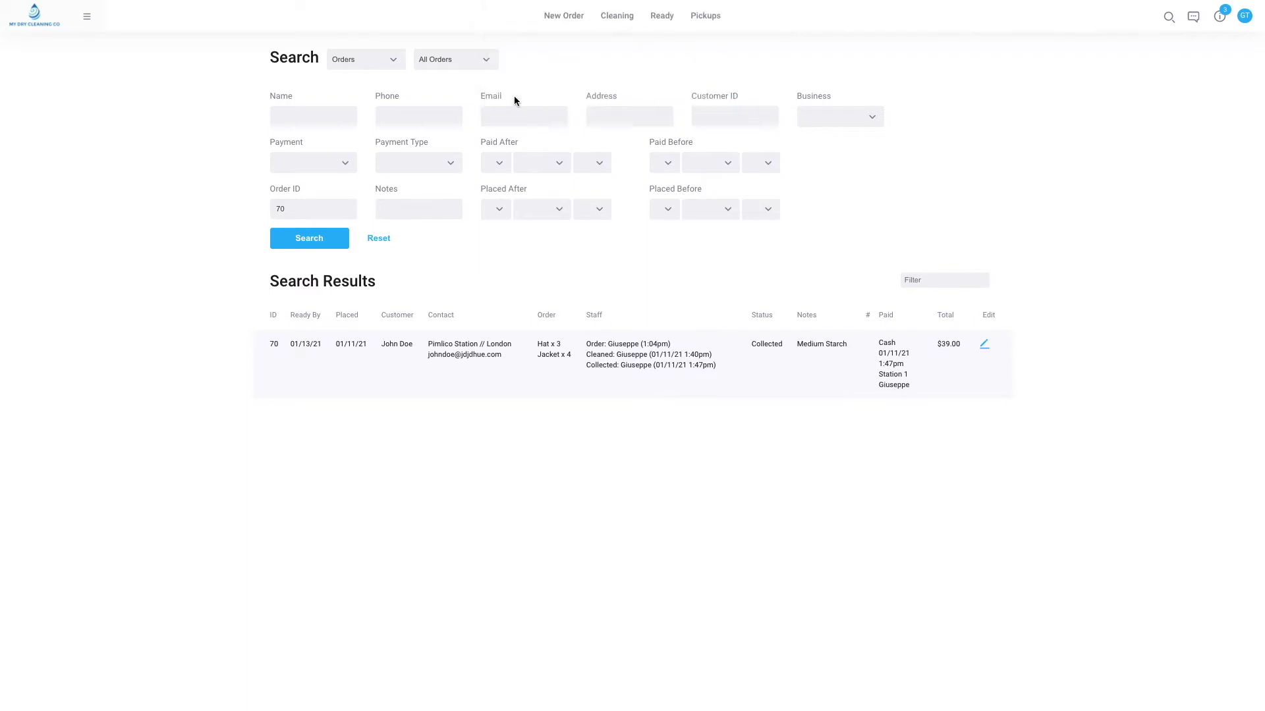
click(39, 21)
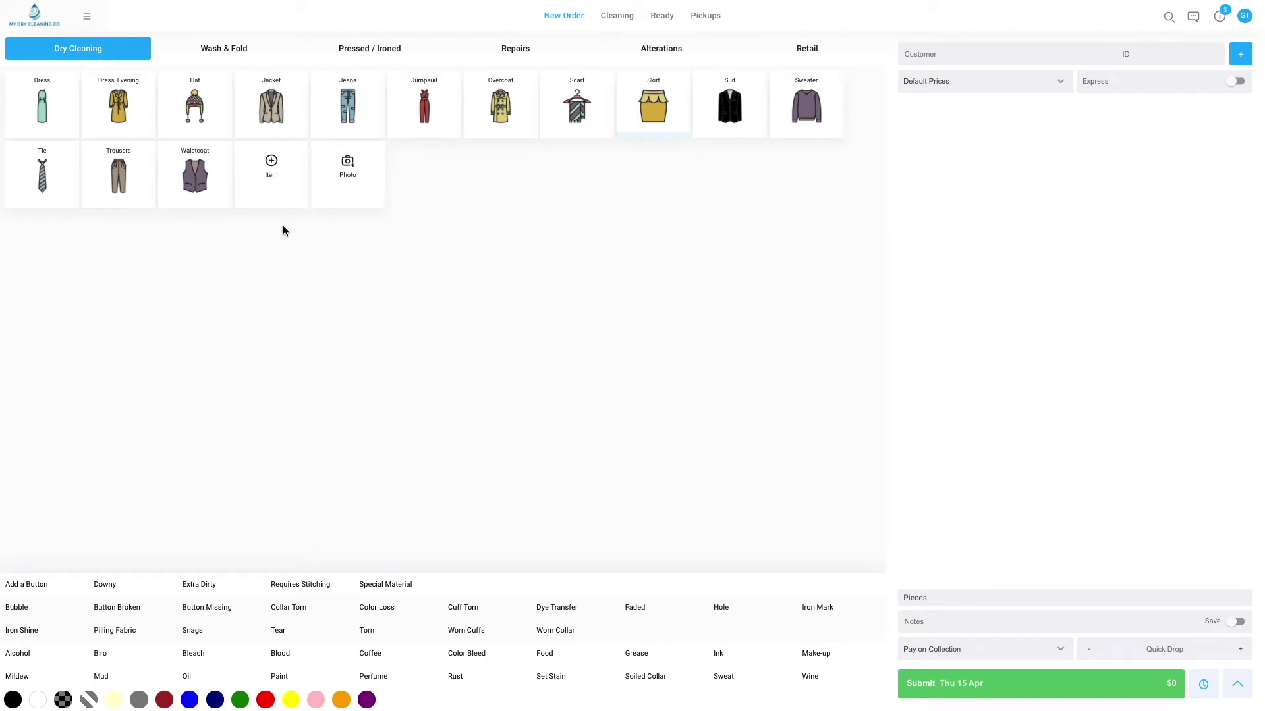
click(86, 16)
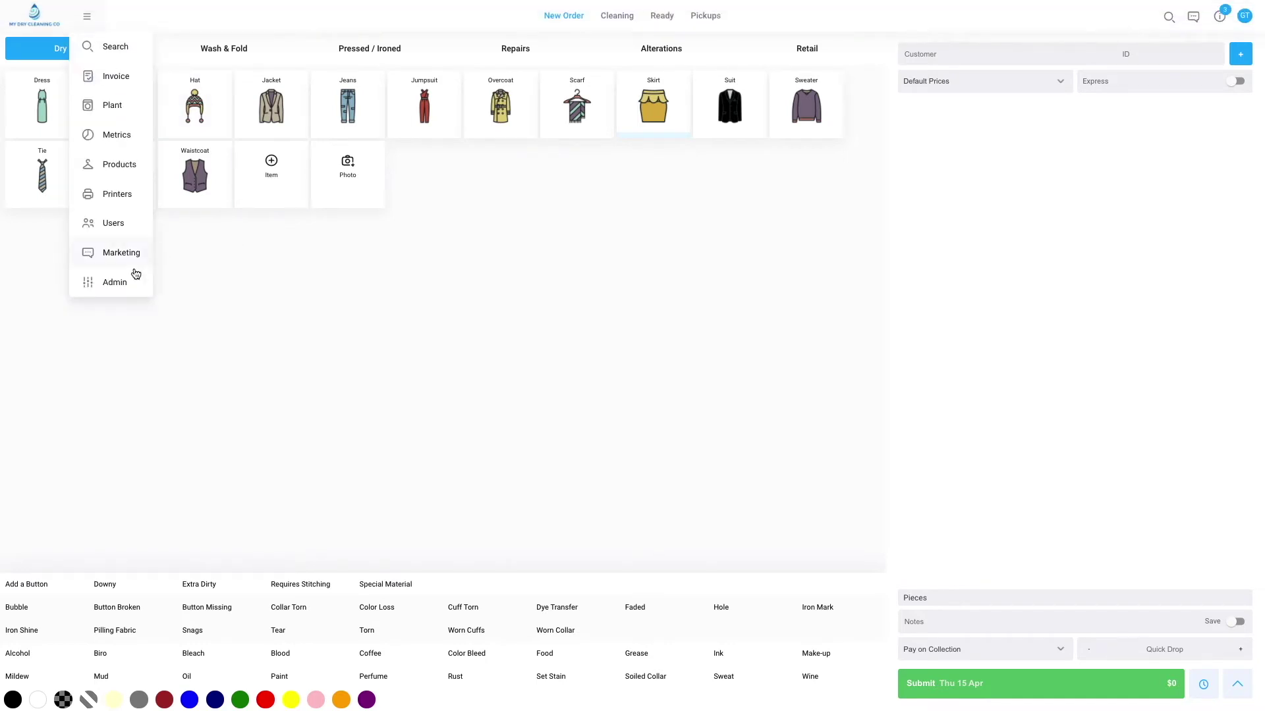
click(119, 293)
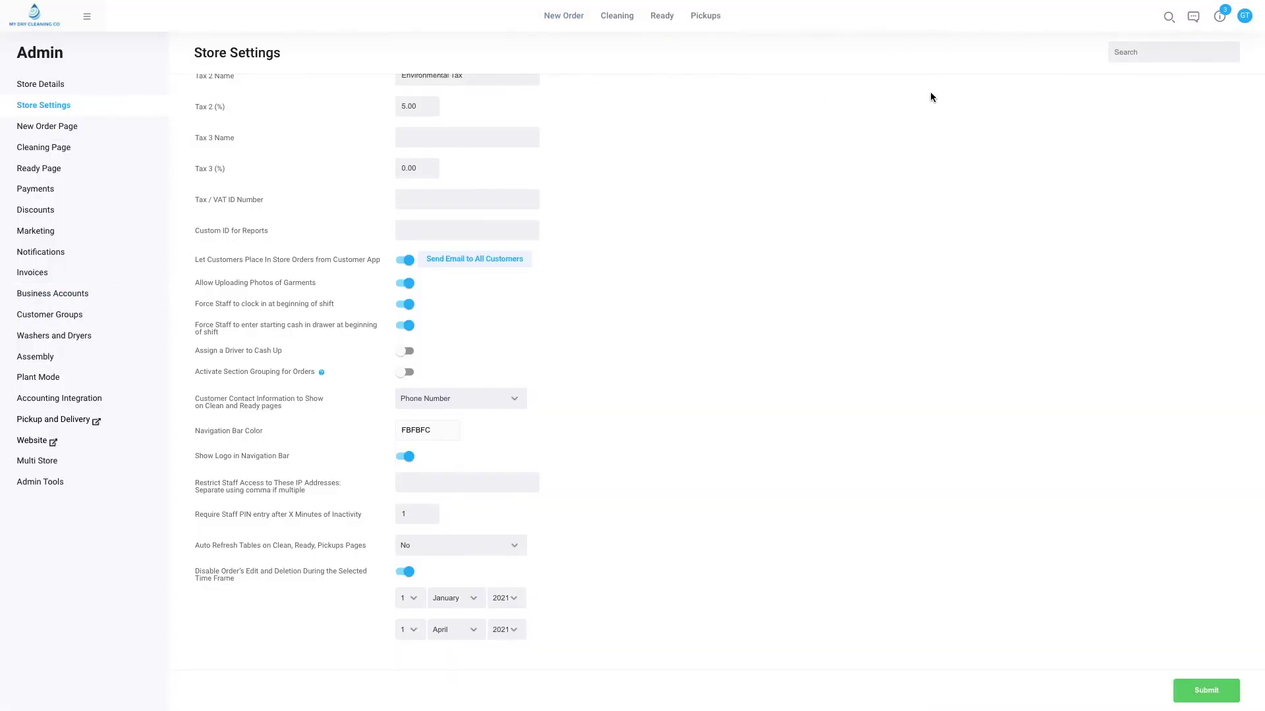
click(1144, 53)
text(track)
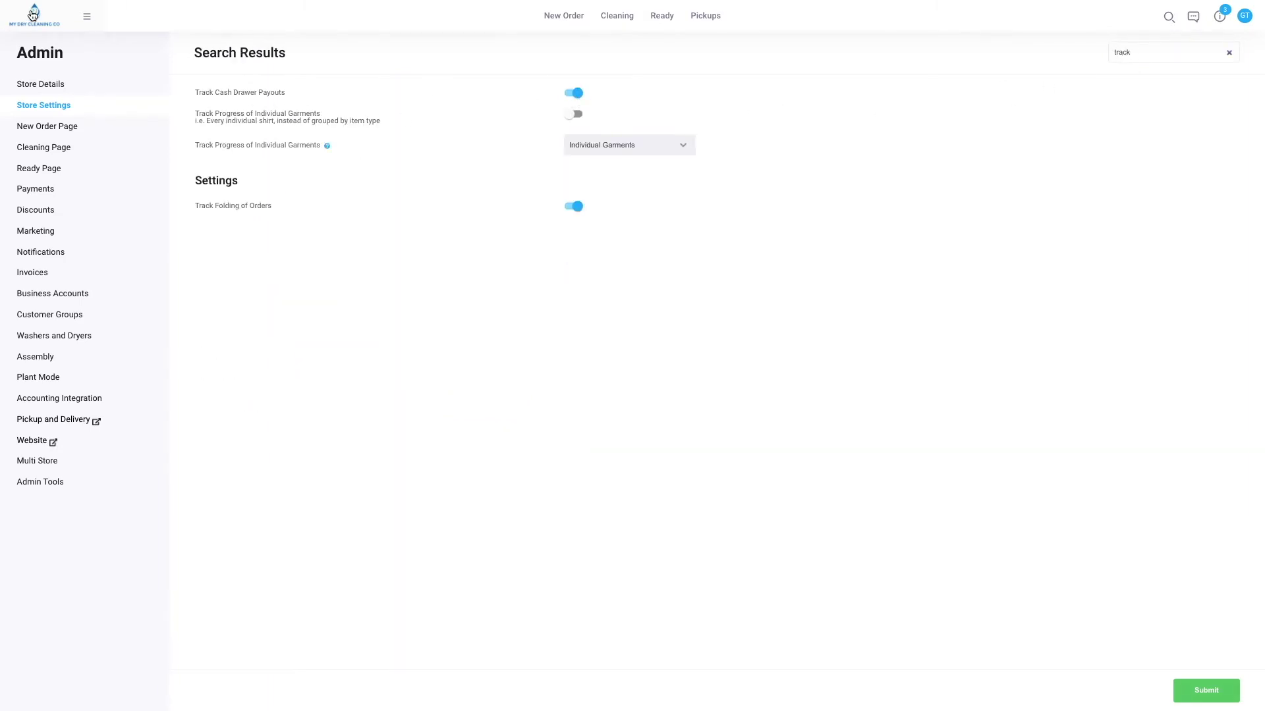
click(35, 14)
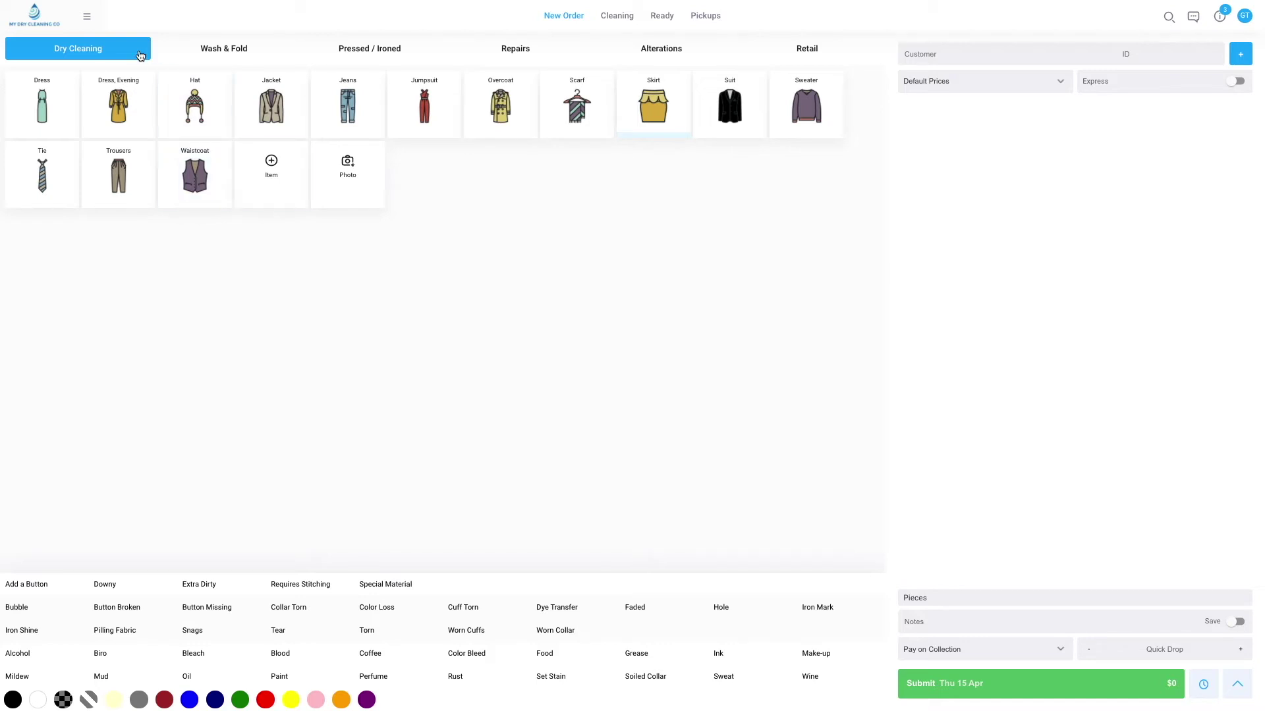
click(86, 18)
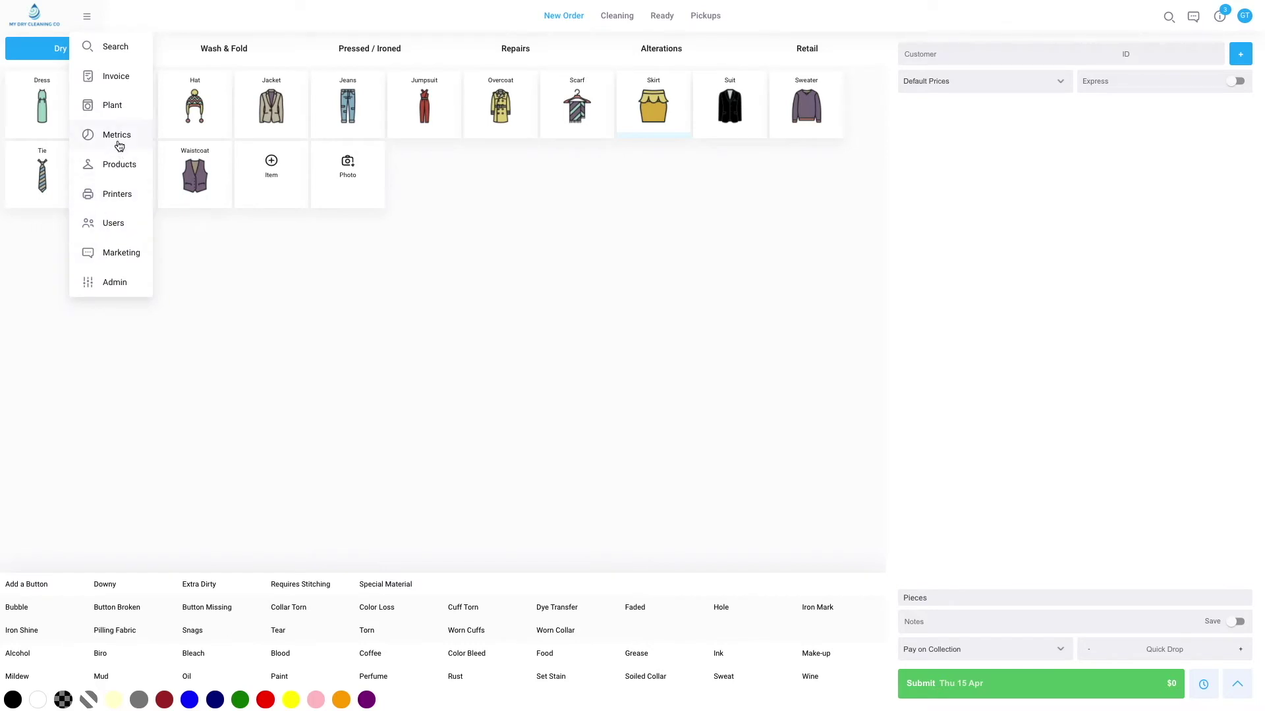
click(117, 139)
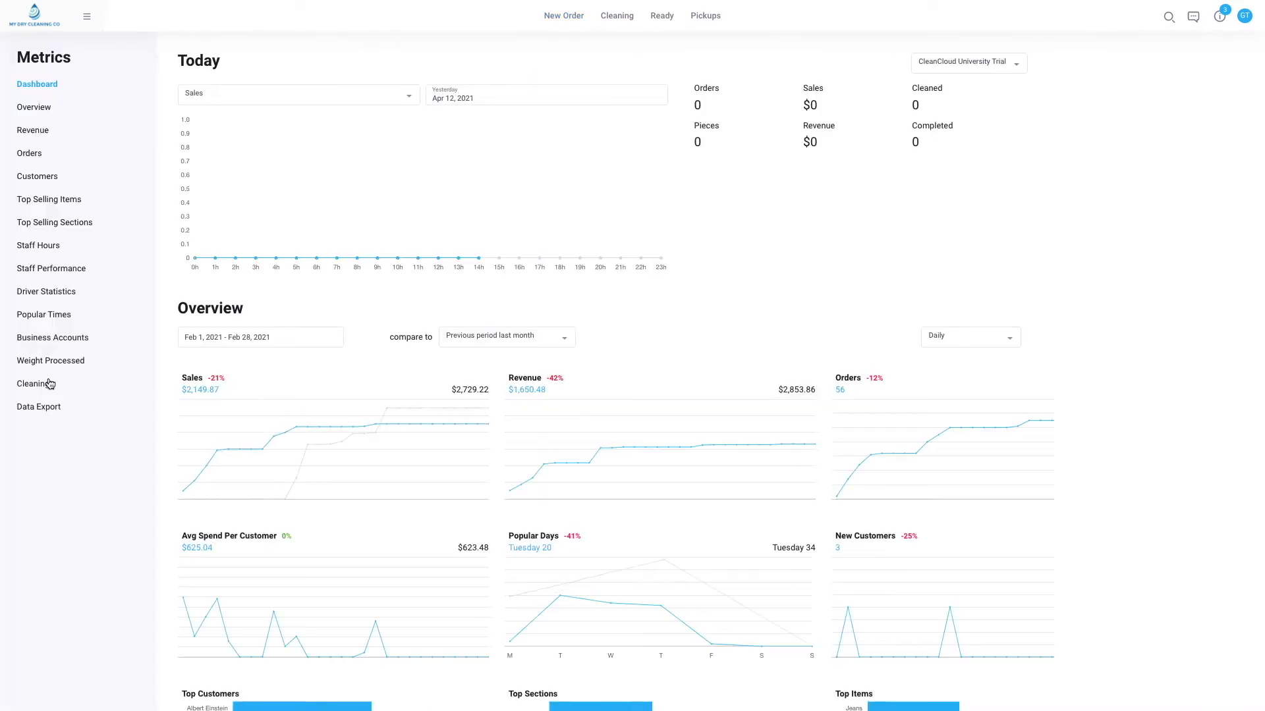
click(41, 408)
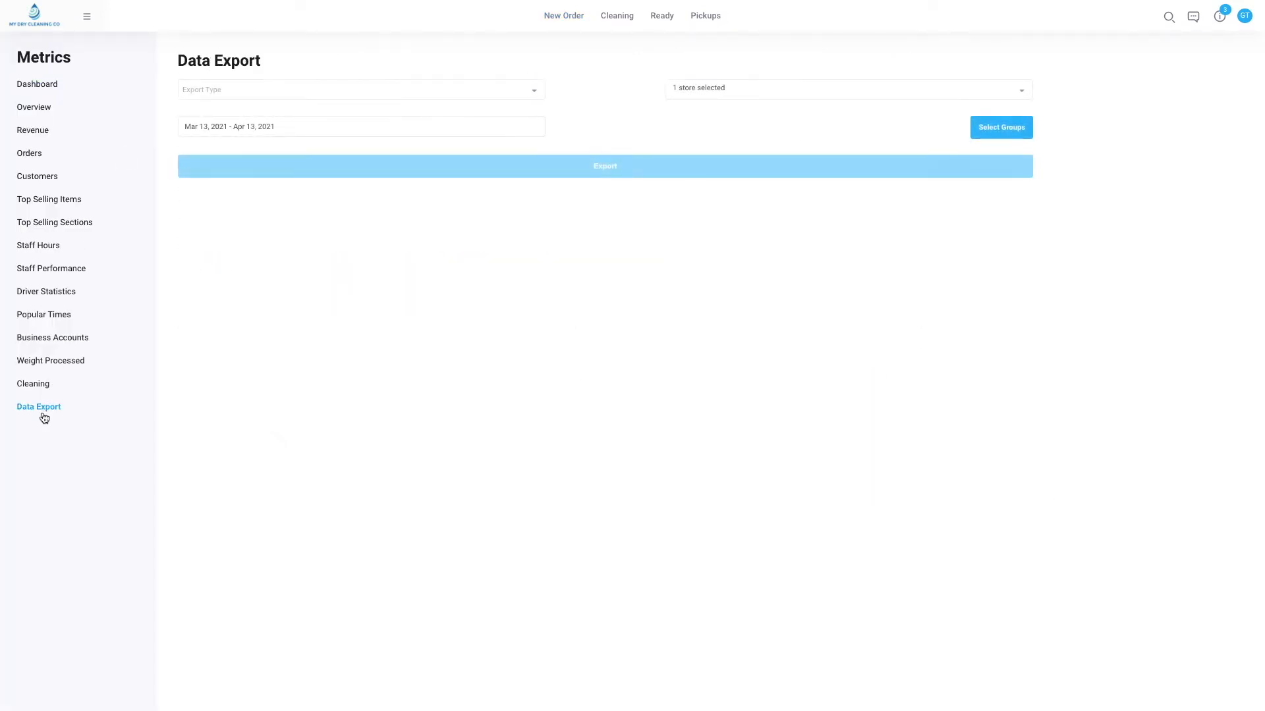
click(404, 85)
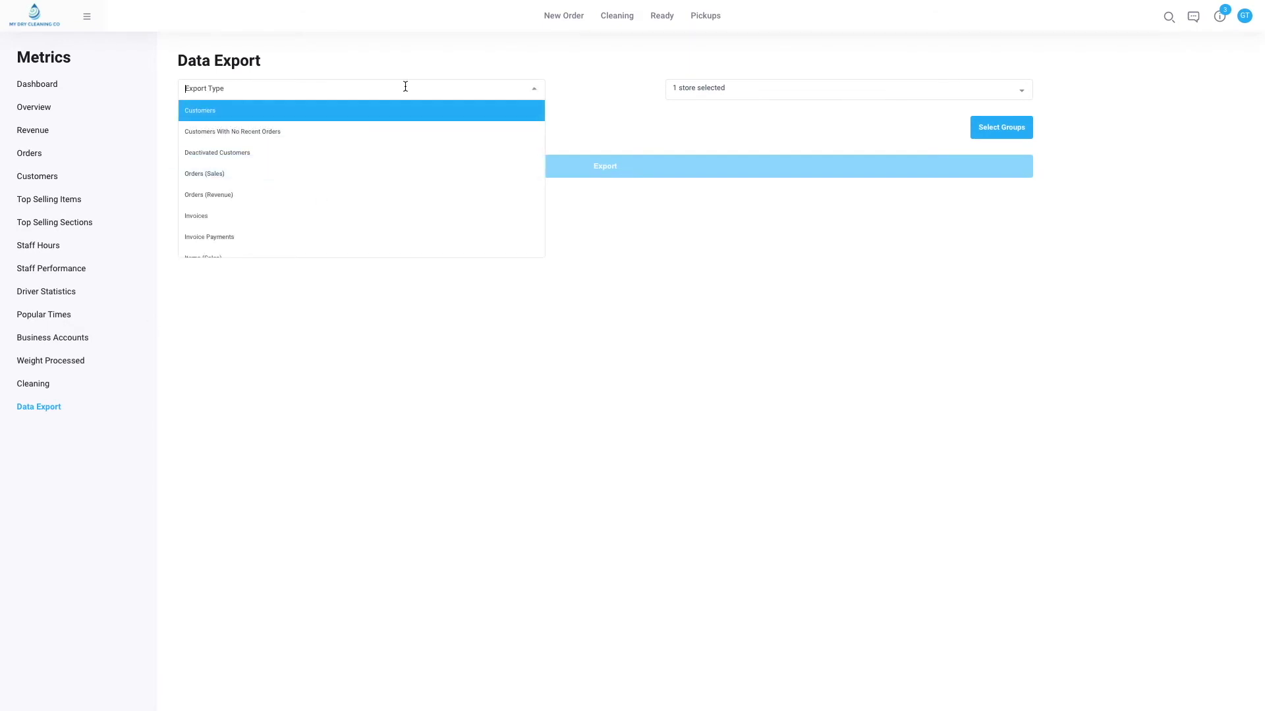
scroll(392, 197, down, 1)
scroll(389, 201, down, 5)
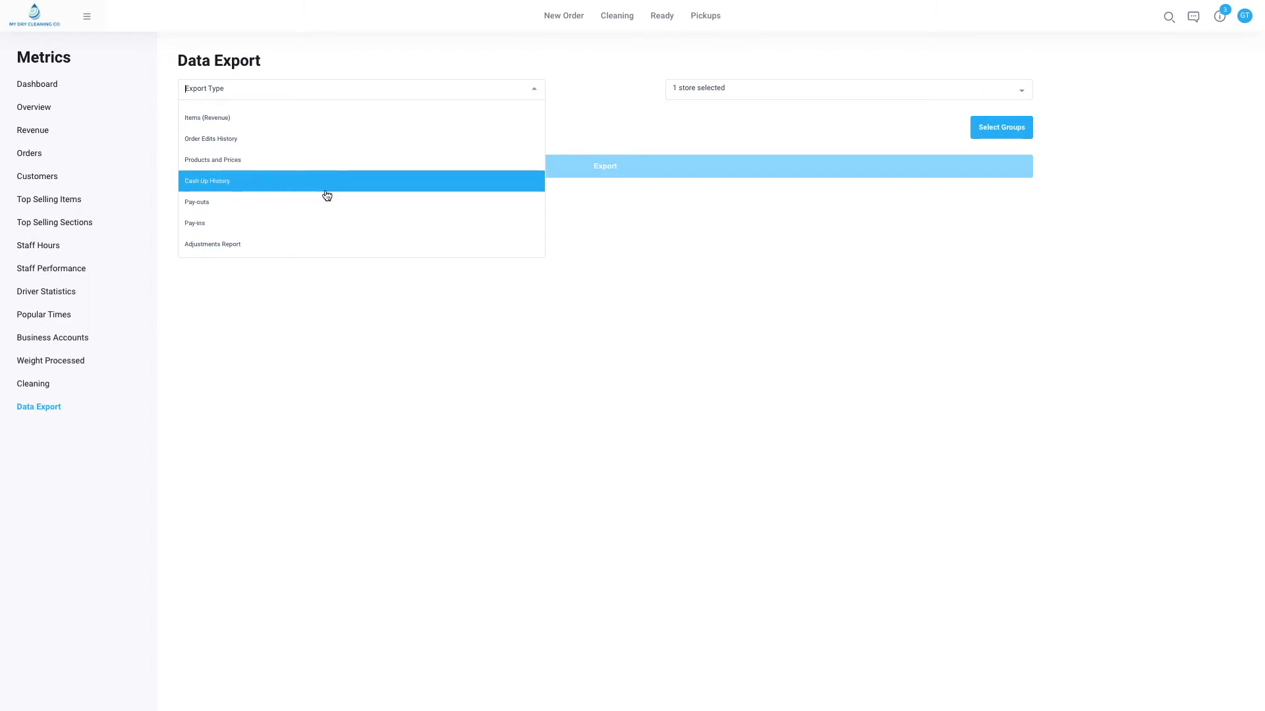
click(588, 278)
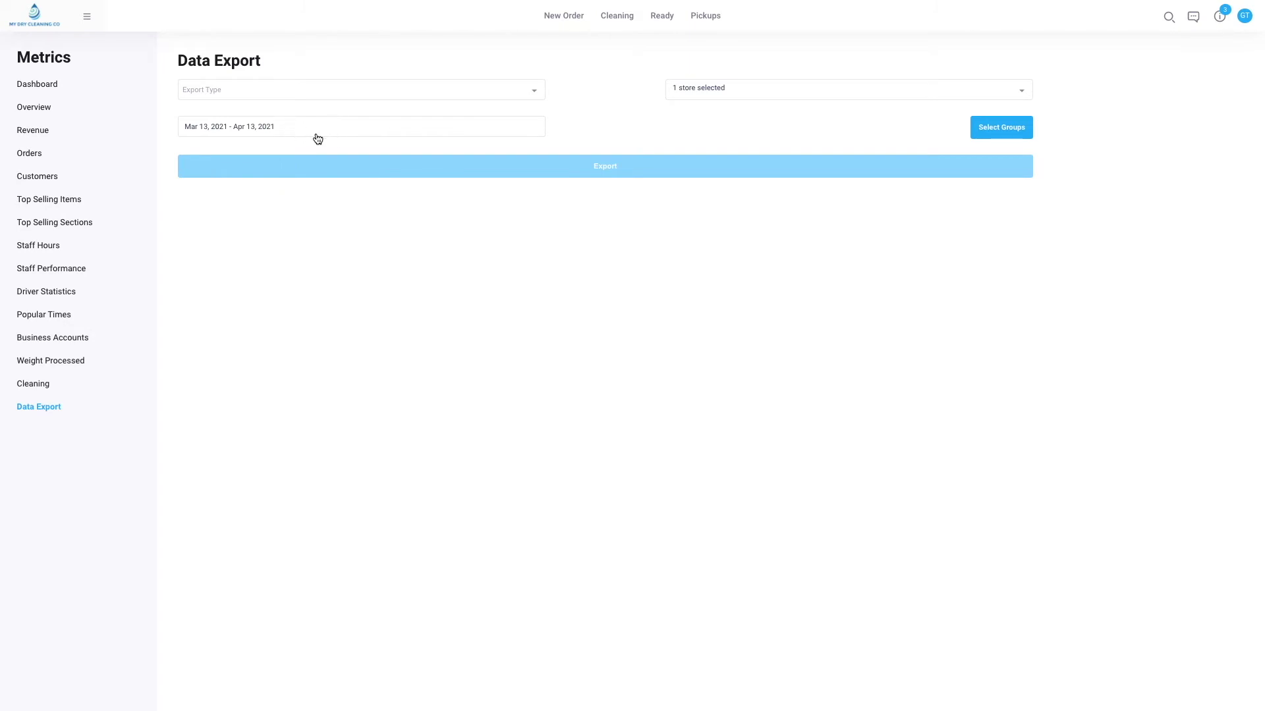
Review the Cash Up history and its staff member list without choosing anyone, then return to New Order.
click(44, 27)
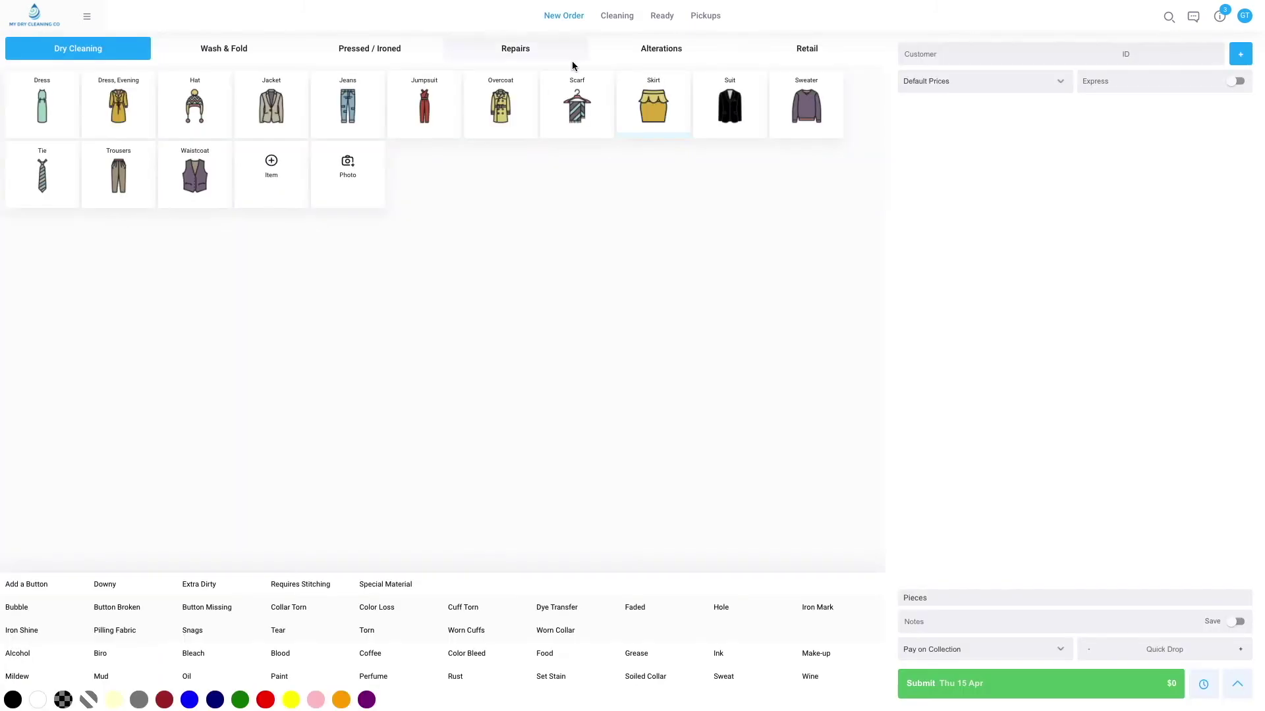
click(1243, 18)
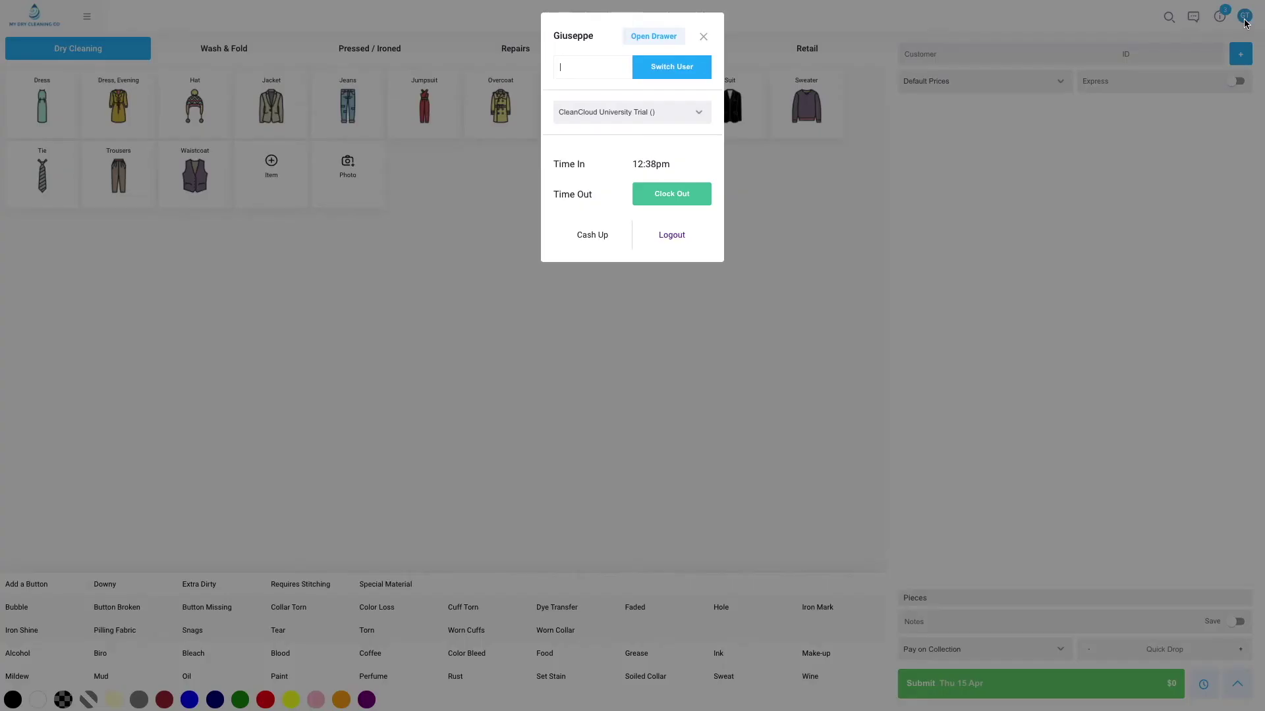
click(604, 233)
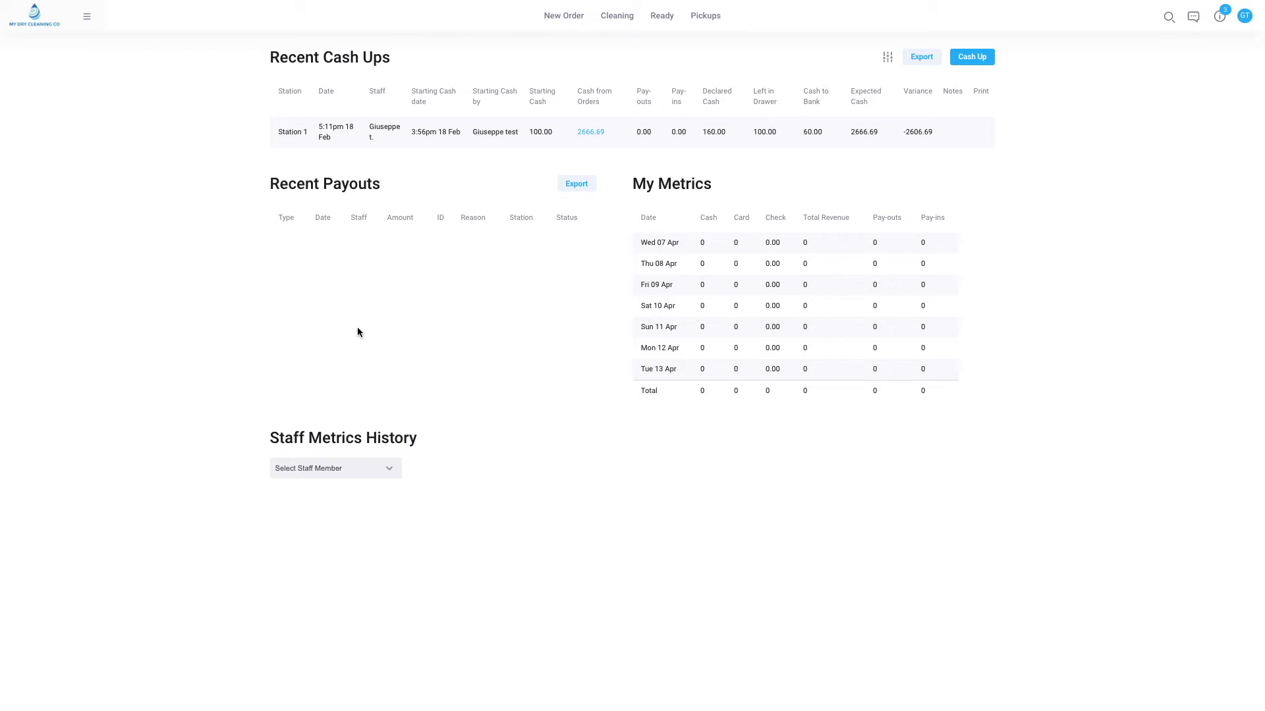
click(321, 473)
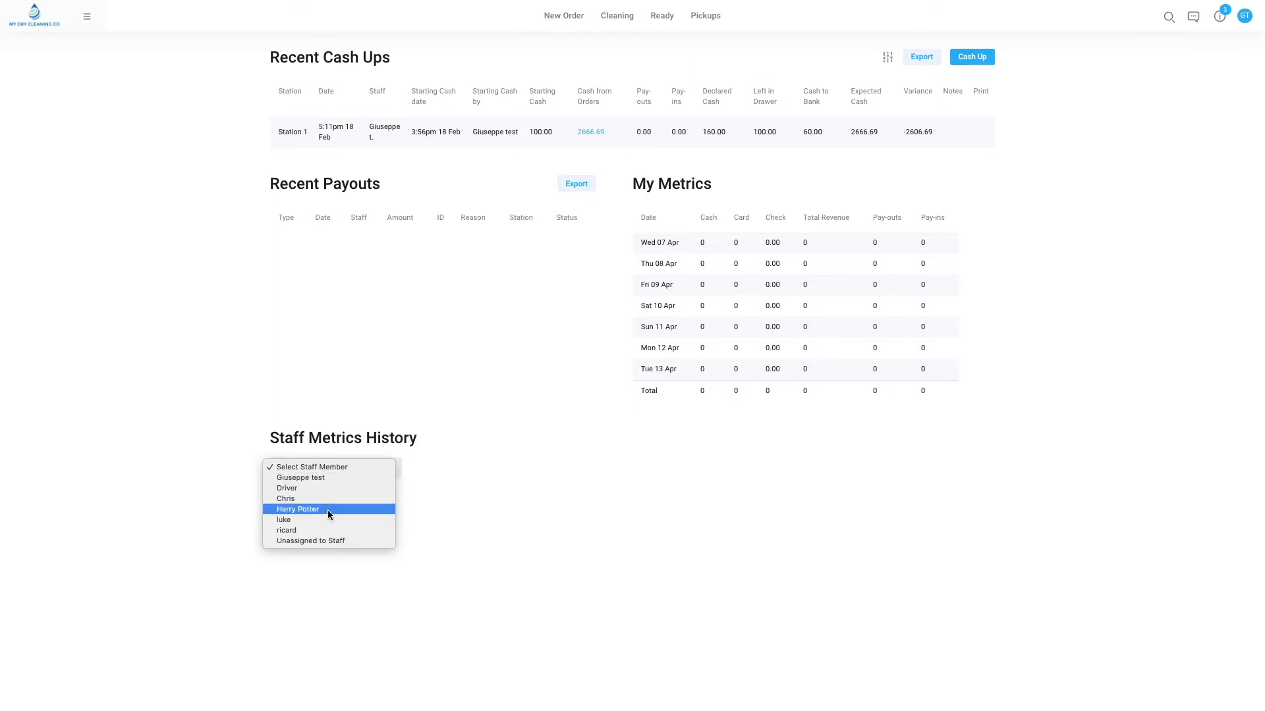
click(213, 440)
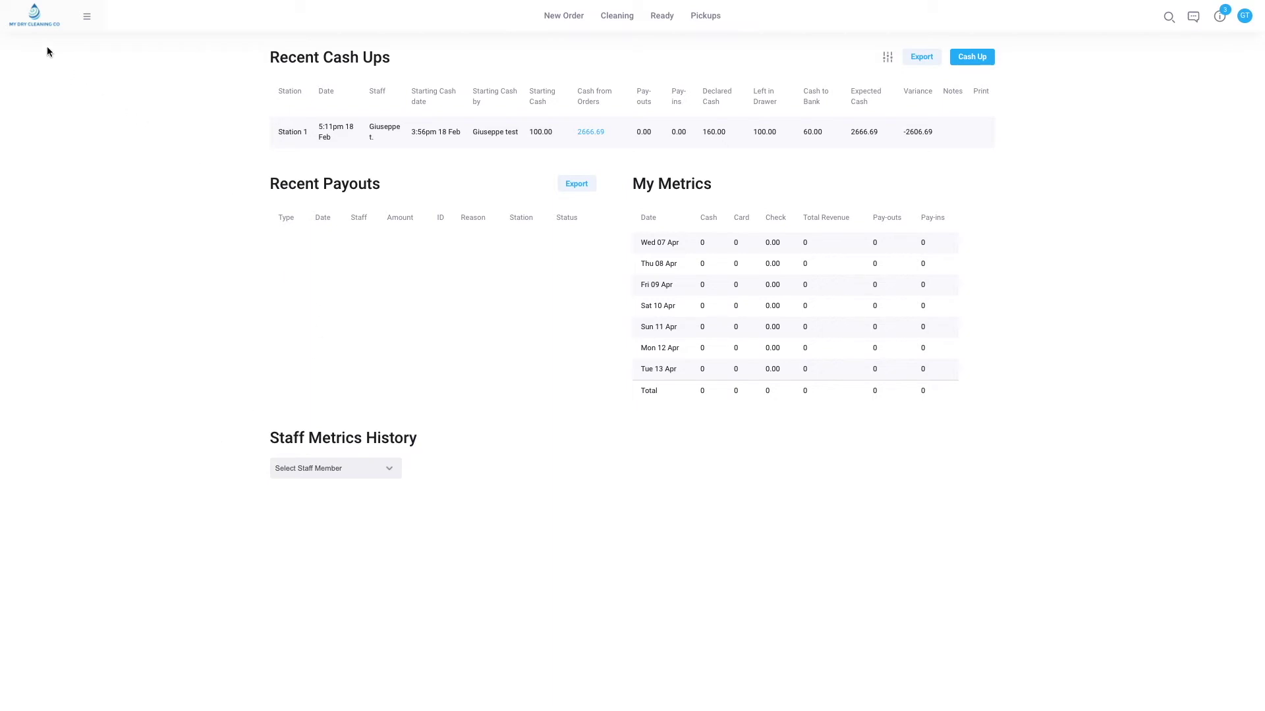
click(29, 22)
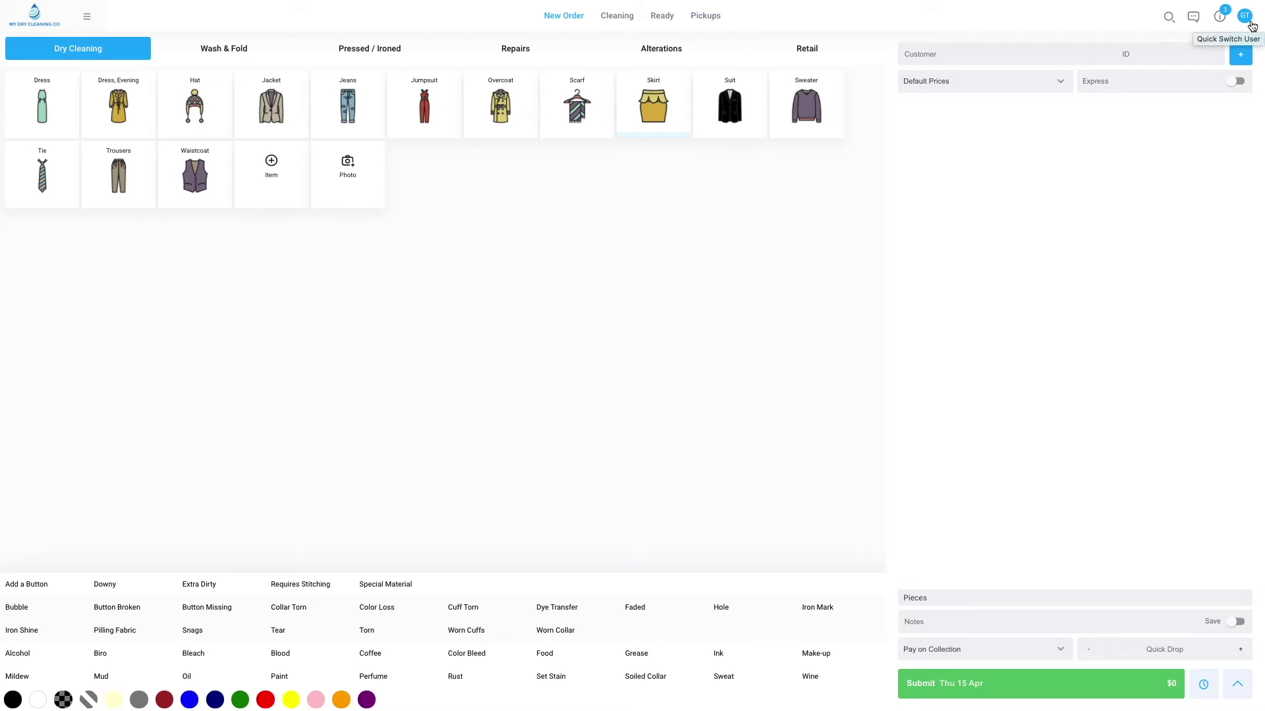
click(88, 21)
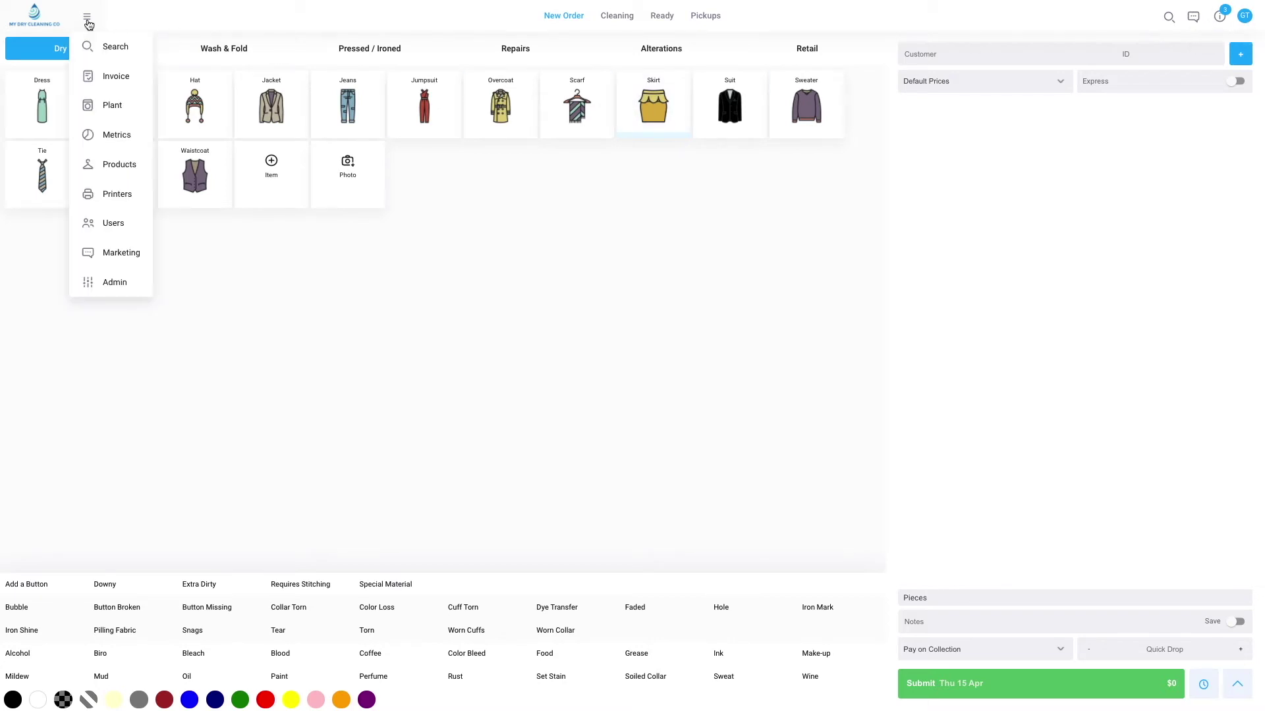
Open the Metrics Staff Hours export for Mar 13 – Apr 13, 2021, leaving the date range unchanged.
click(110, 145)
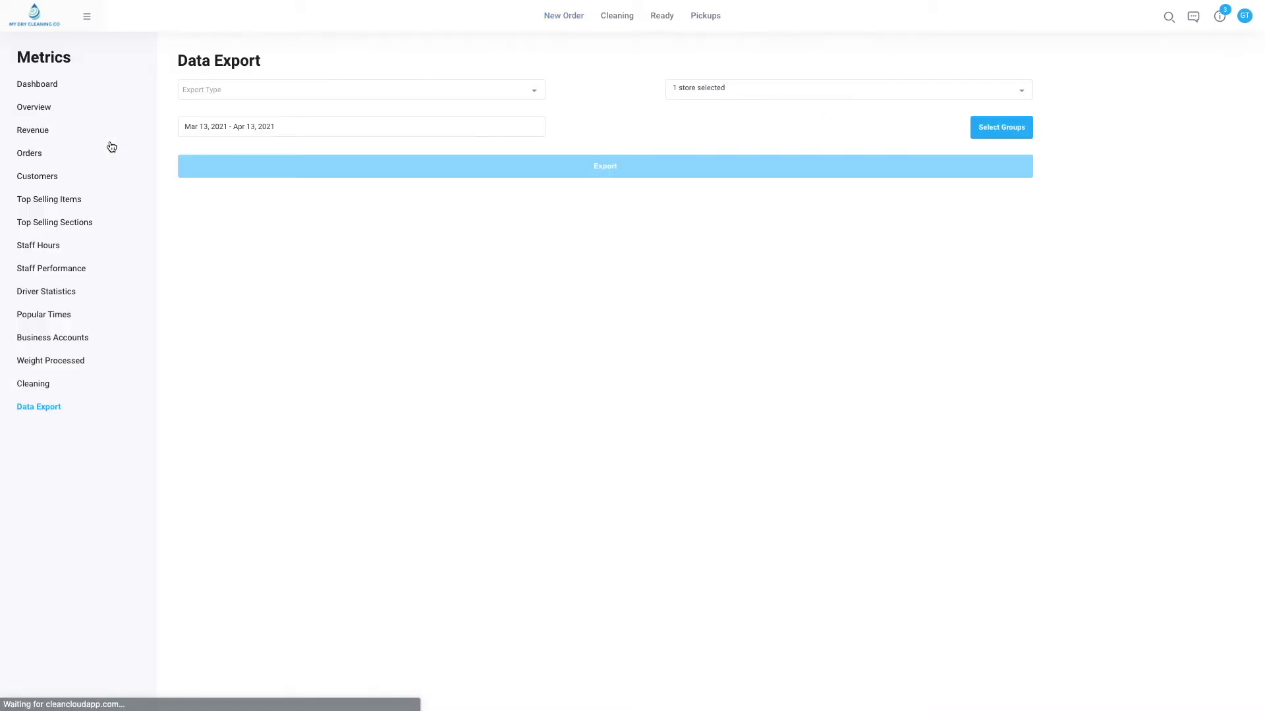
click(275, 96)
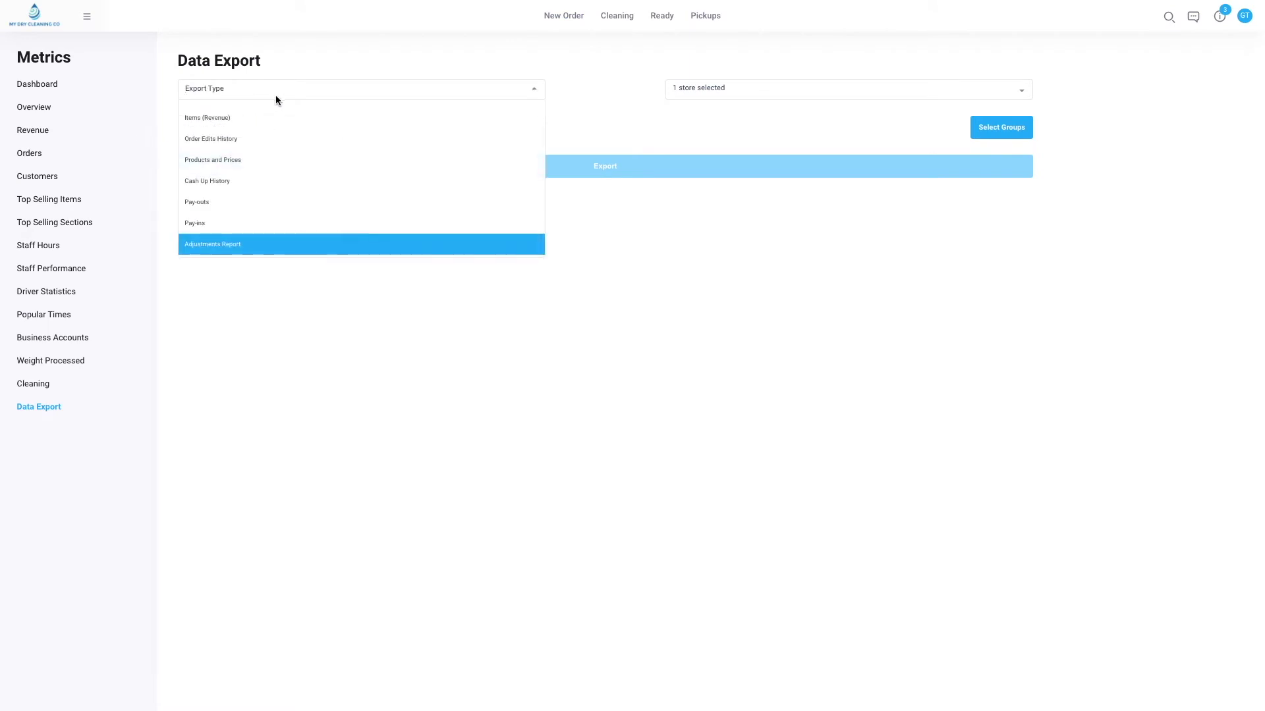
scroll(268, 182, up, 5)
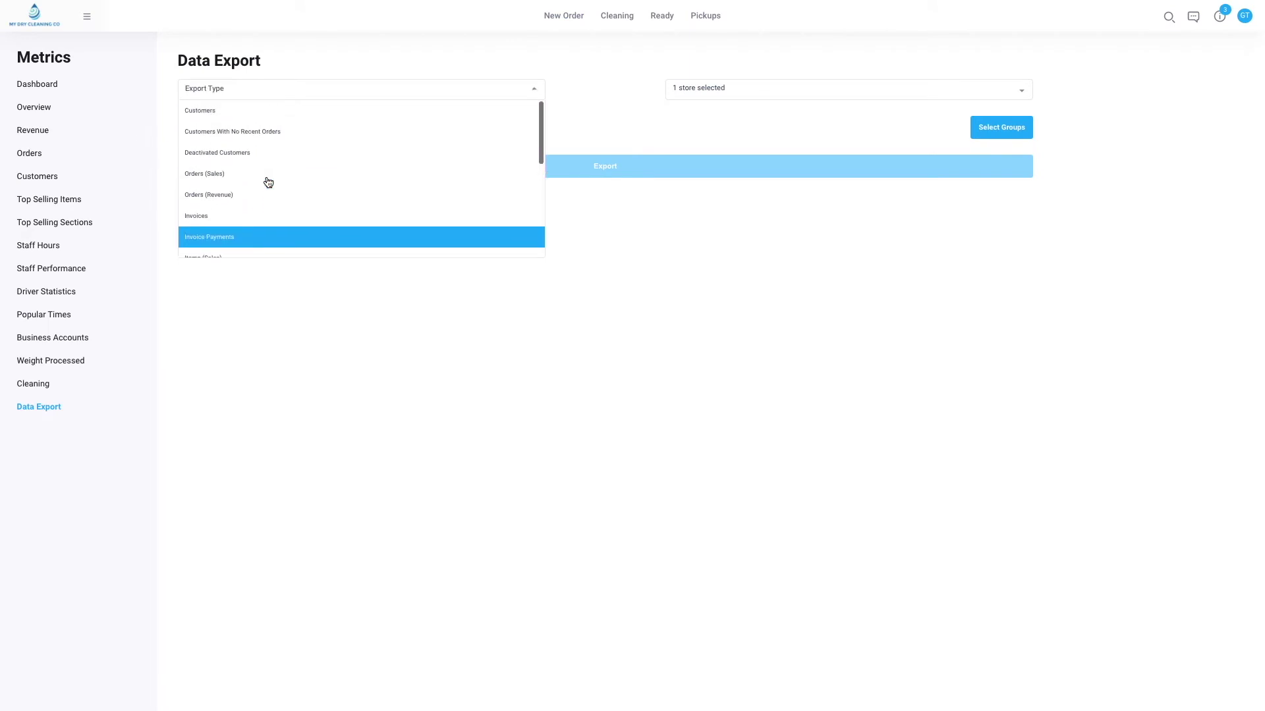
scroll(268, 182, down, 10)
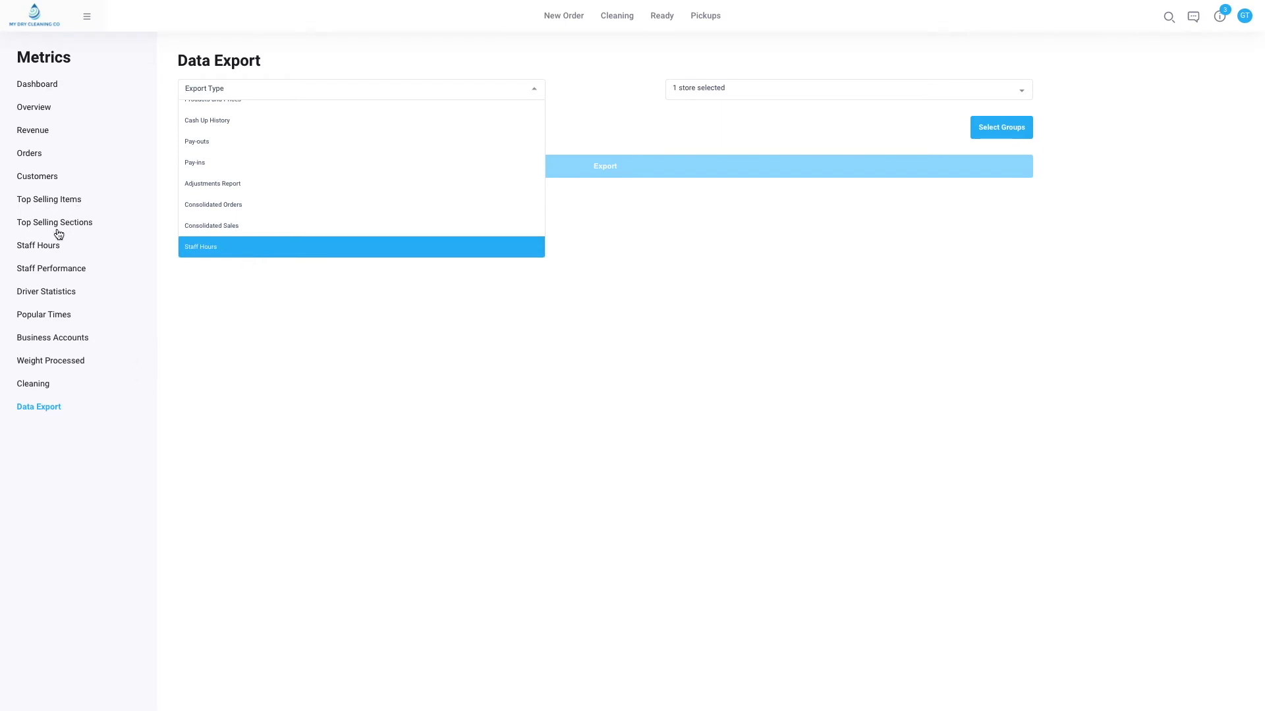
click(39, 251)
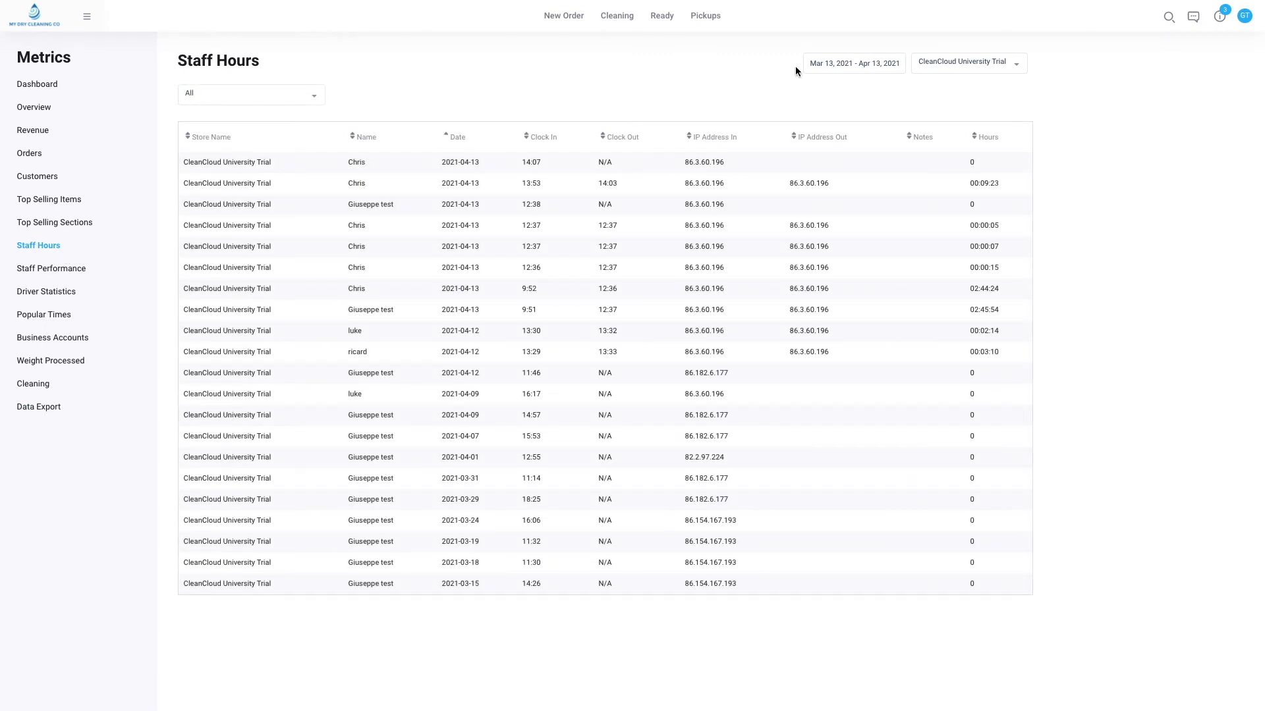
click(848, 63)
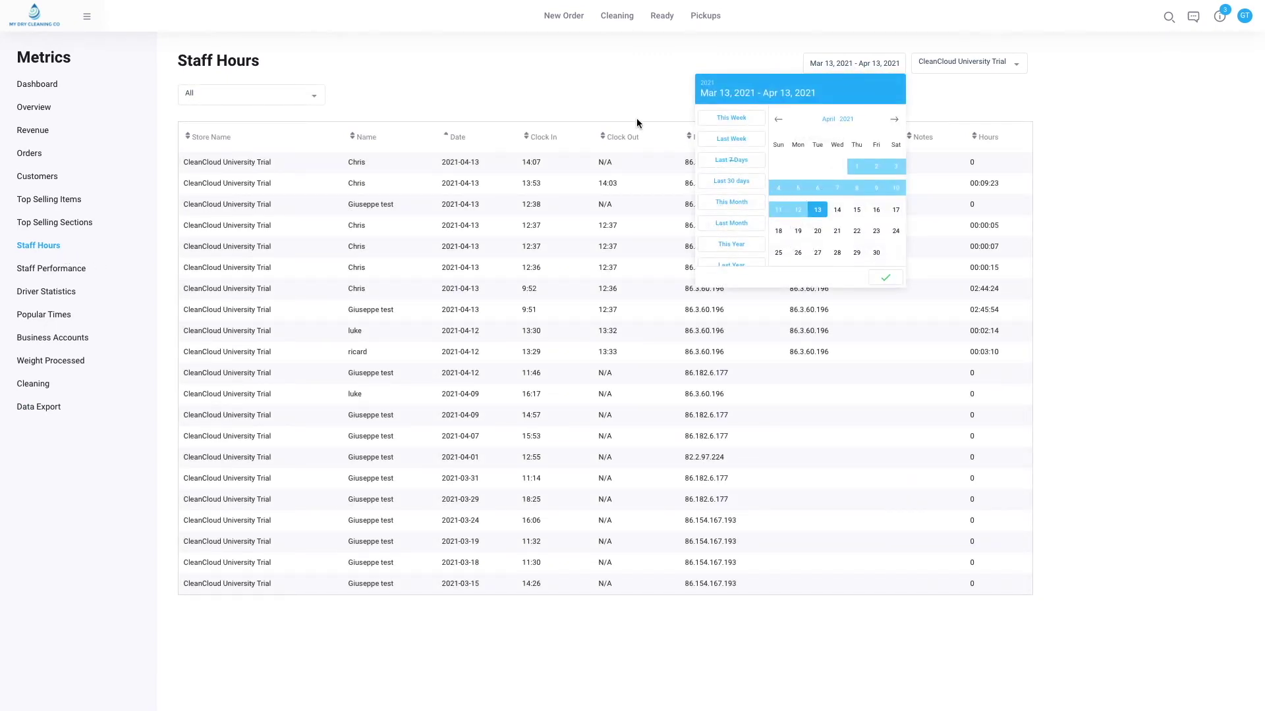
click(600, 98)
View the staff hours report from the Users page's Reports list, then close it.
click(89, 18)
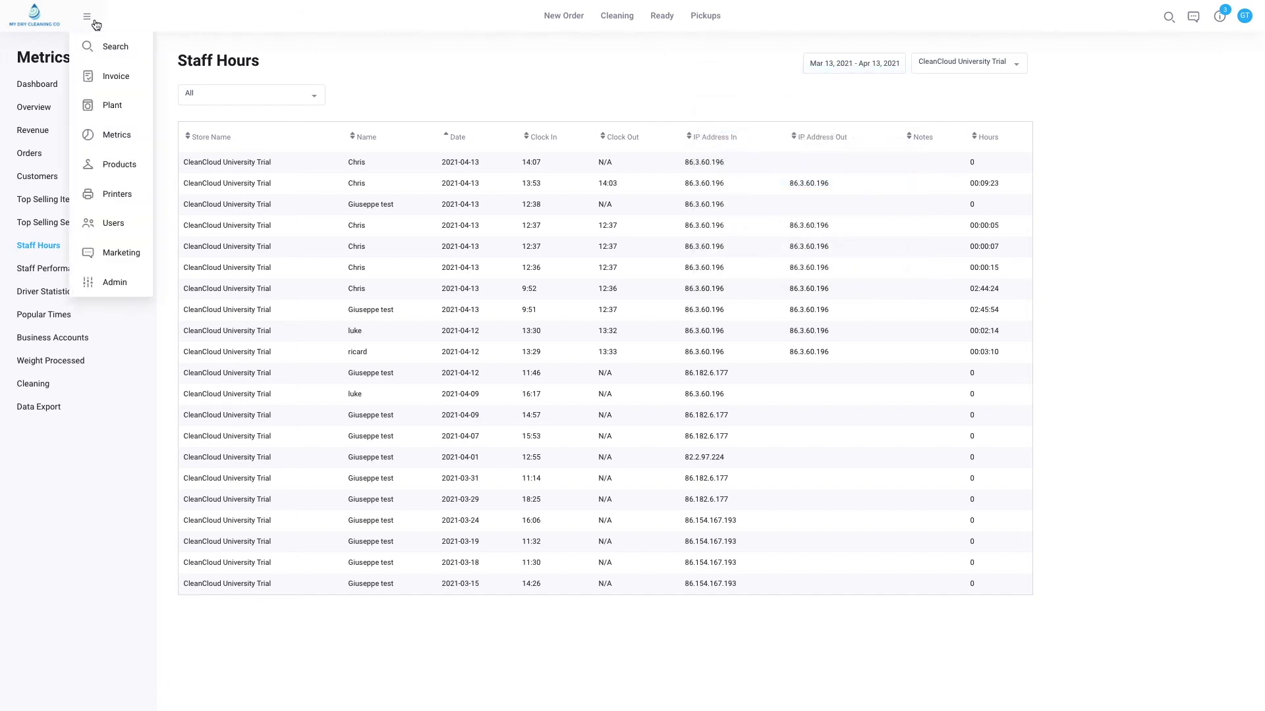
click(116, 225)
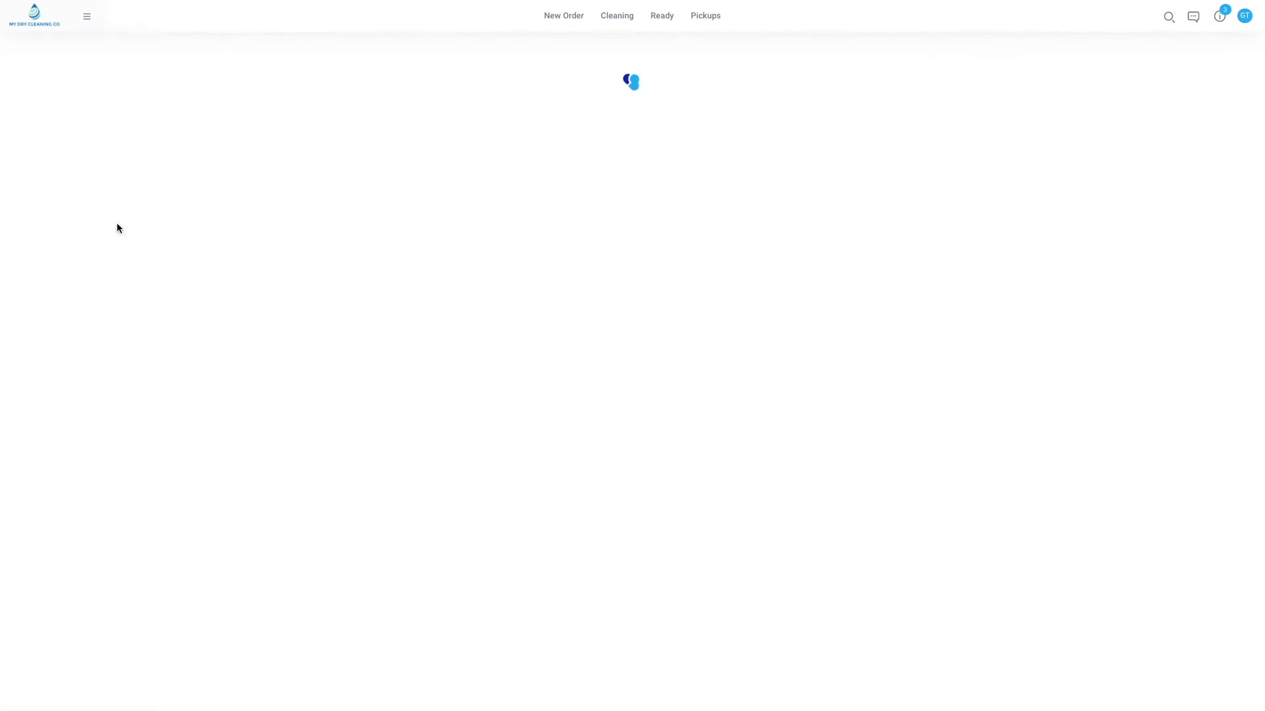
click(471, 70)
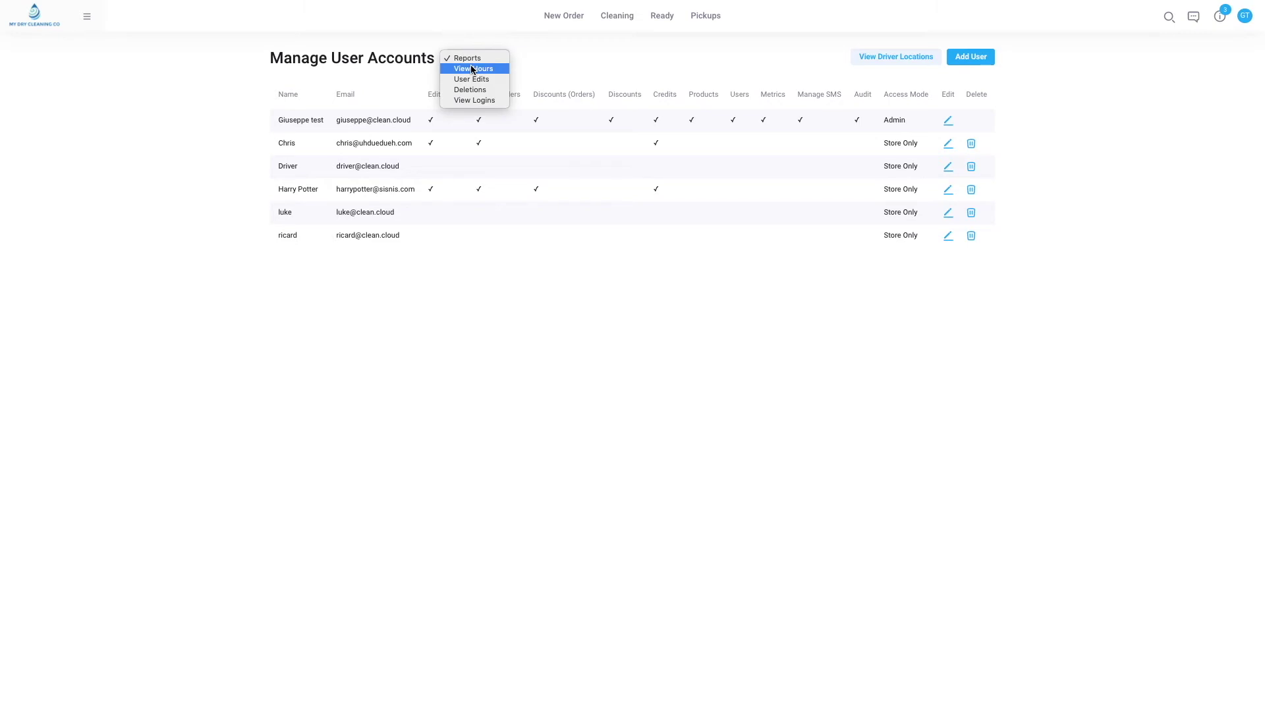
click(472, 69)
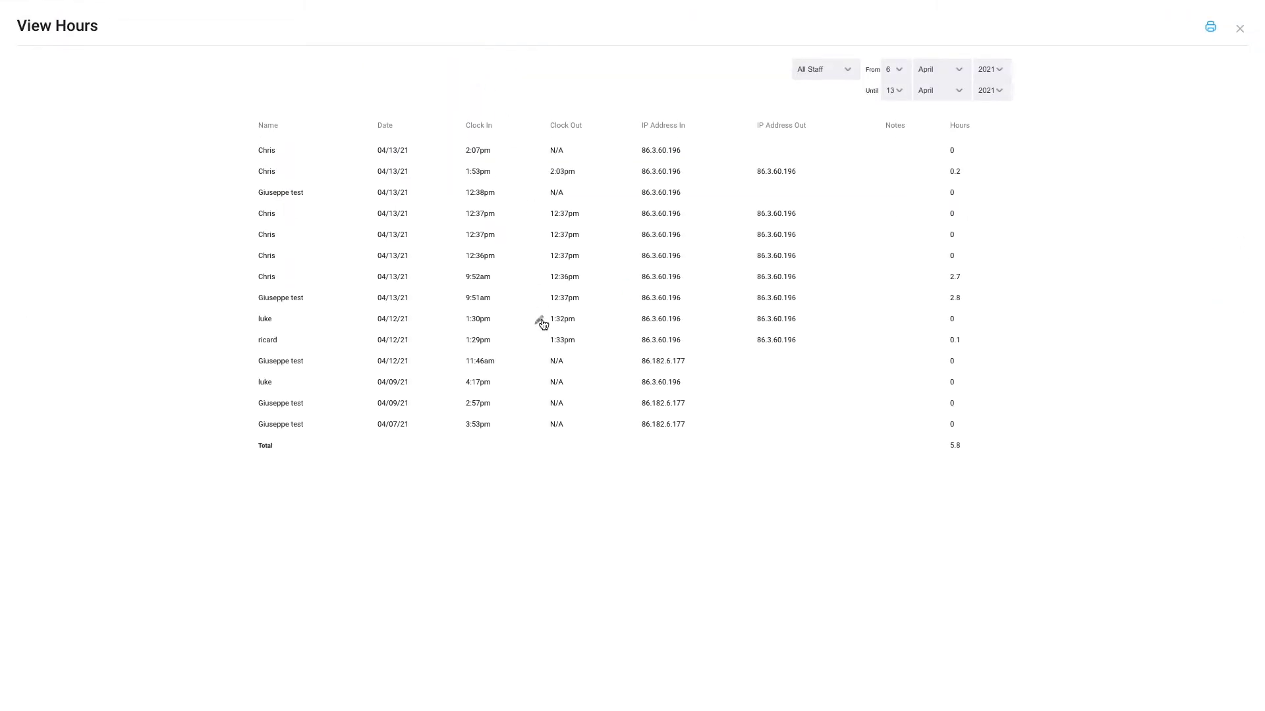
click(1239, 29)
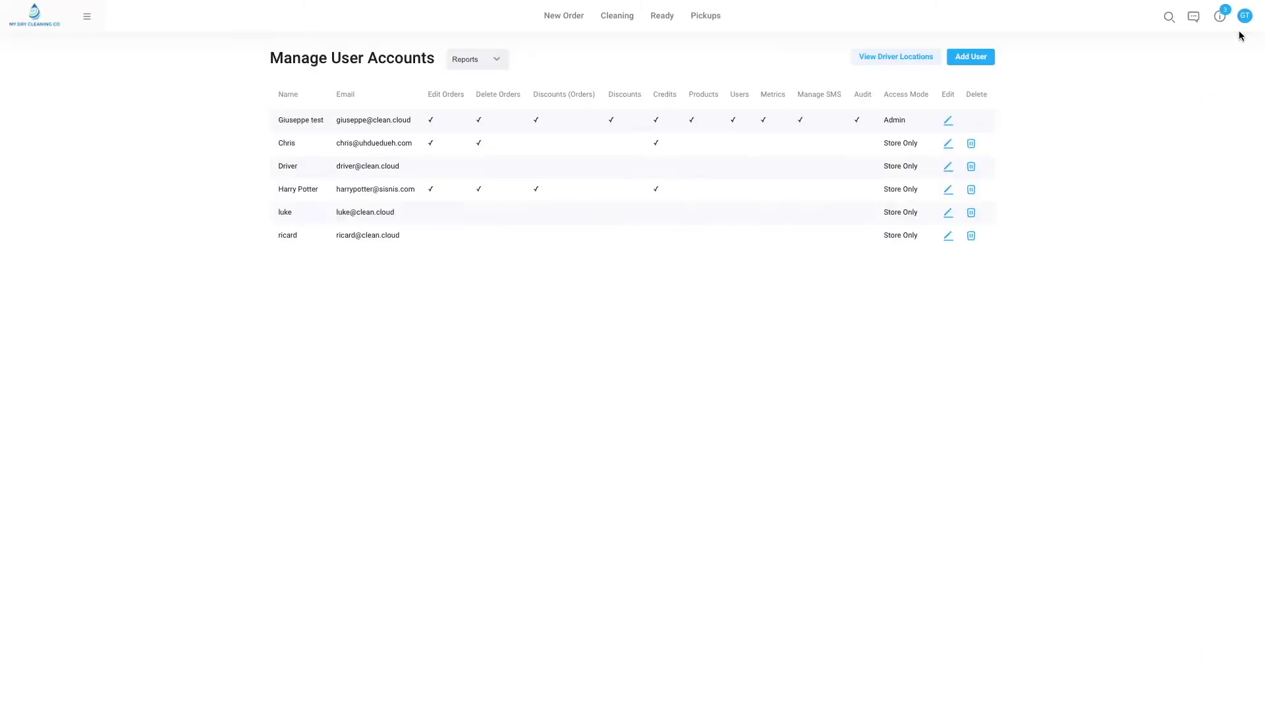
click(1241, 36)
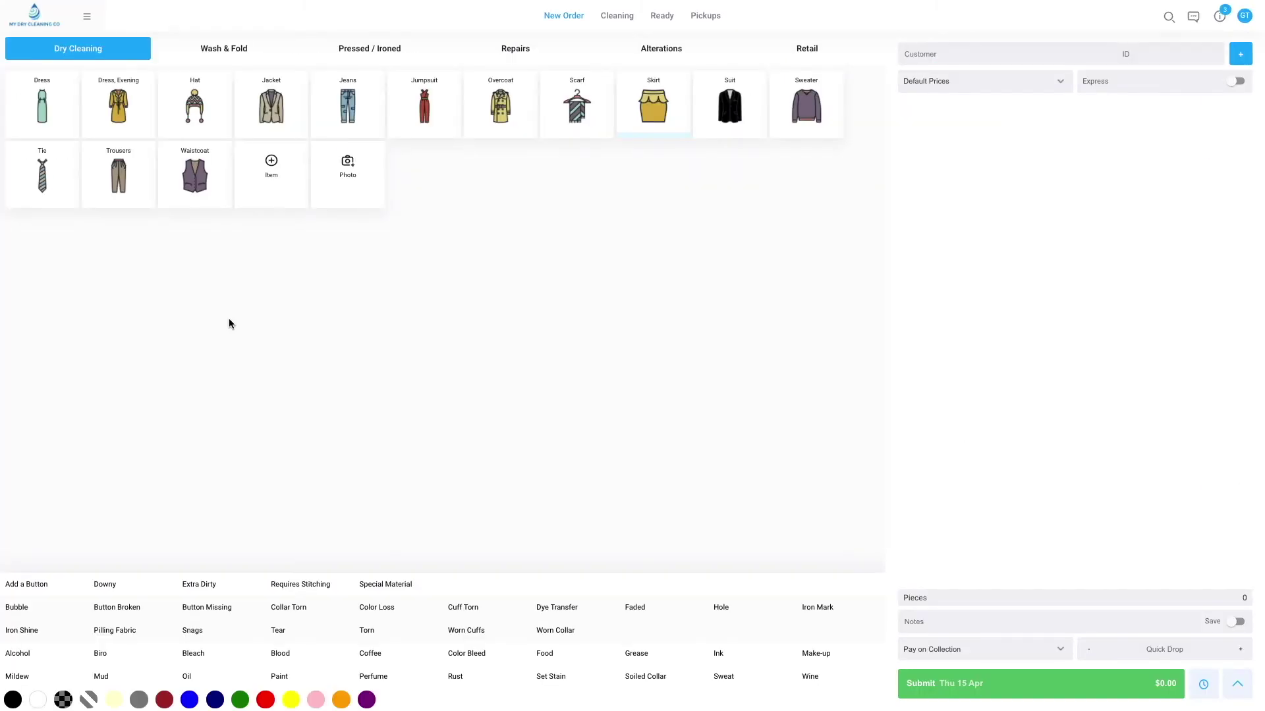
Go back to the Users accounts list and edit the second staff member.
click(87, 19)
click(104, 221)
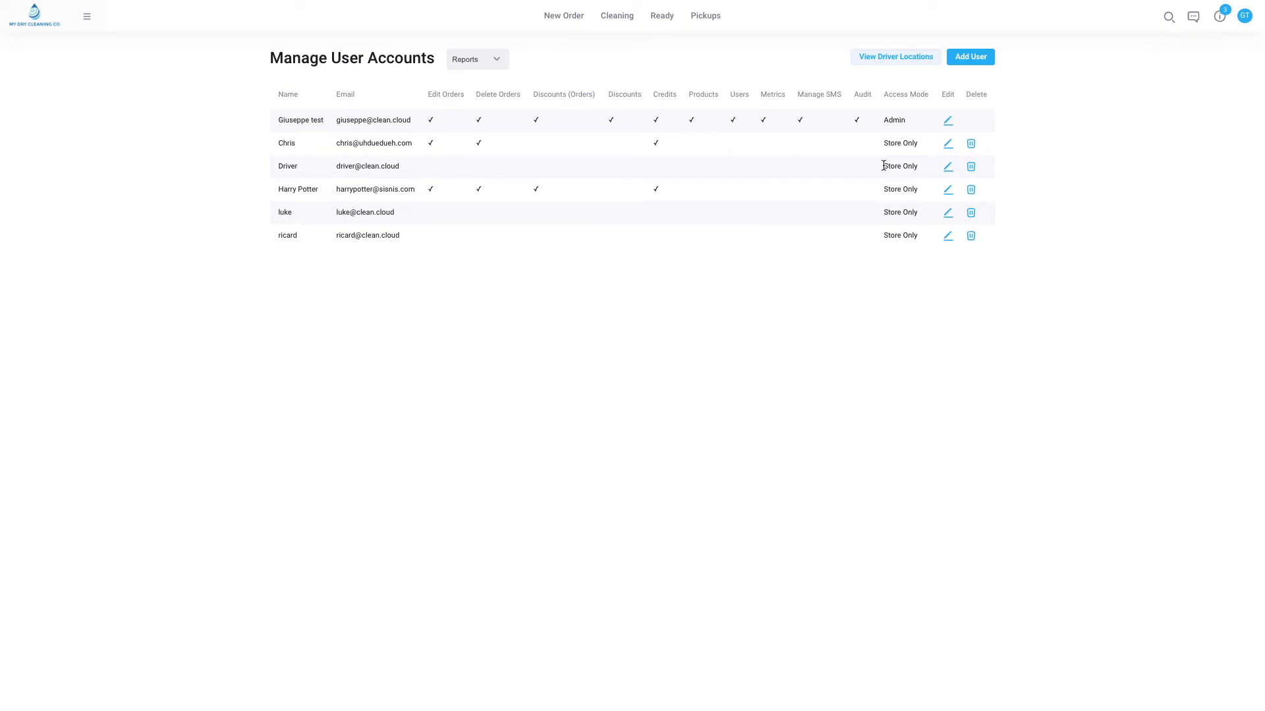
click(949, 145)
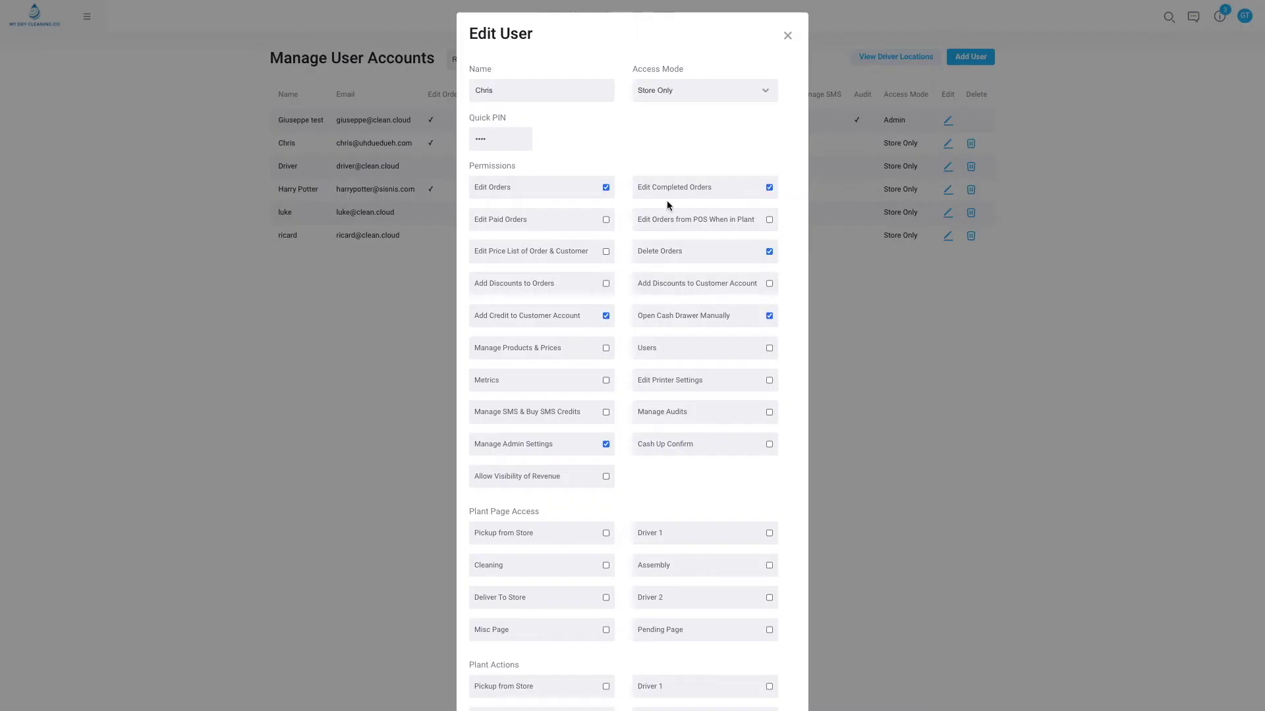
Untick edit completed orders, delete orders, cash drawer, customer credit and admin settings permissions, then save.
click(691, 191)
click(702, 259)
click(704, 320)
click(554, 317)
click(557, 444)
scroll(557, 441, down, 2)
scroll(715, 331, up, 2)
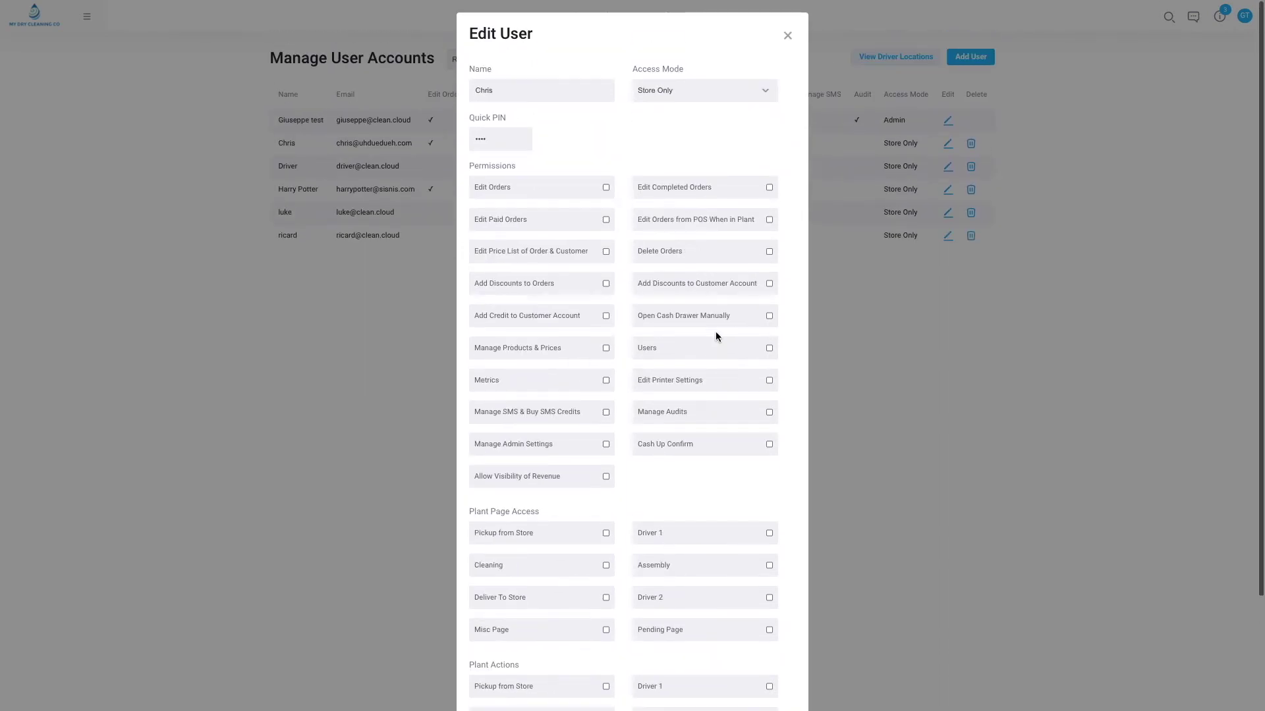
scroll(715, 330, down, 2)
click(760, 682)
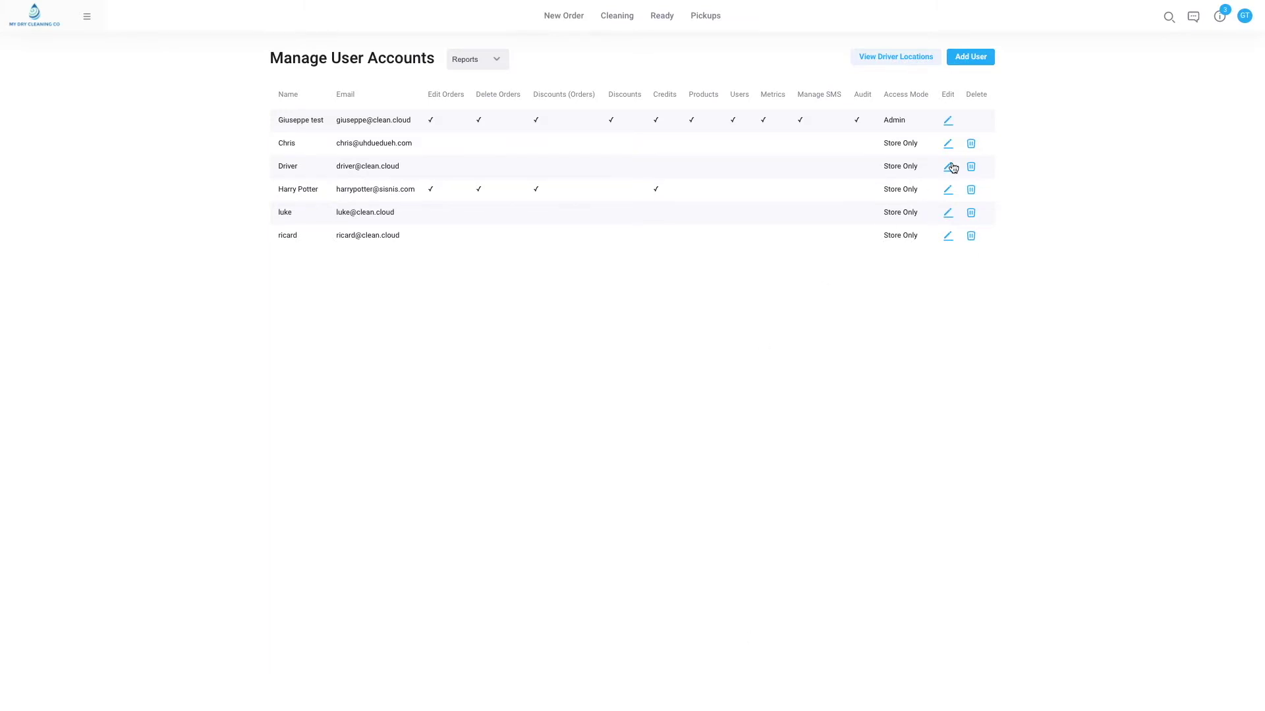
click(1252, 20)
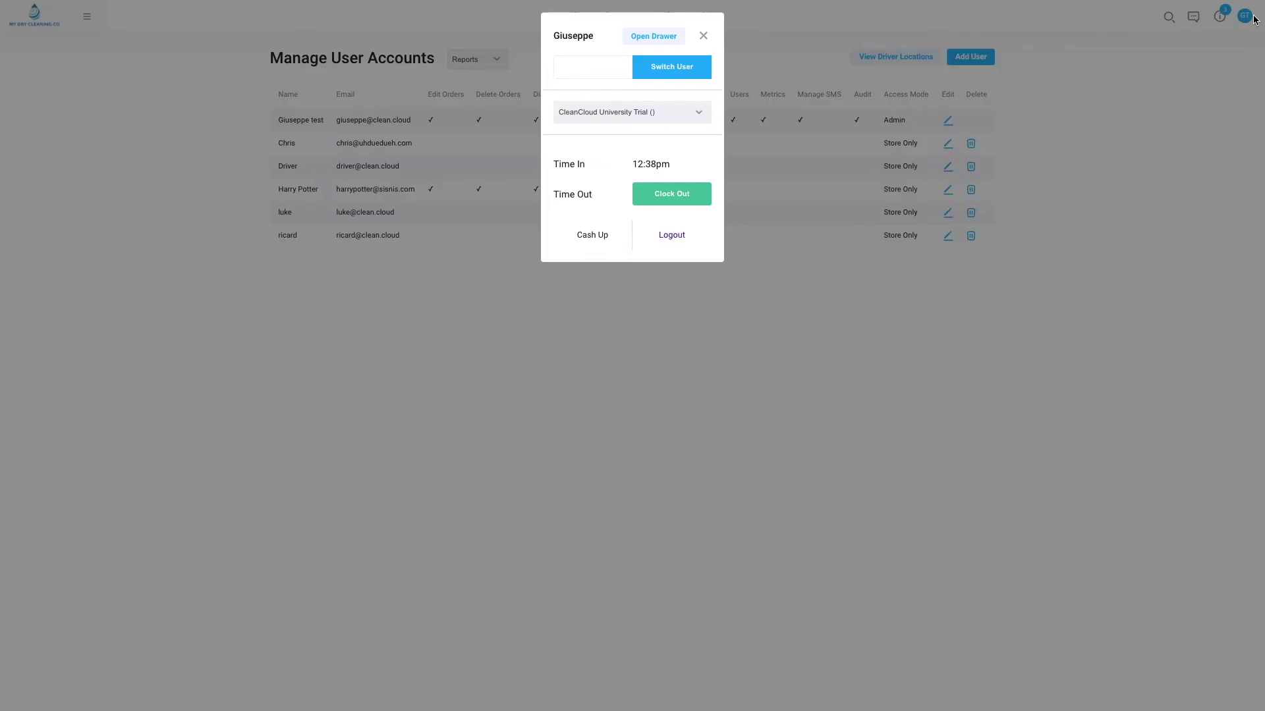
Switch to the restricted staff member with their PIN and check which pages they can reach.
text(1)
key(Return)
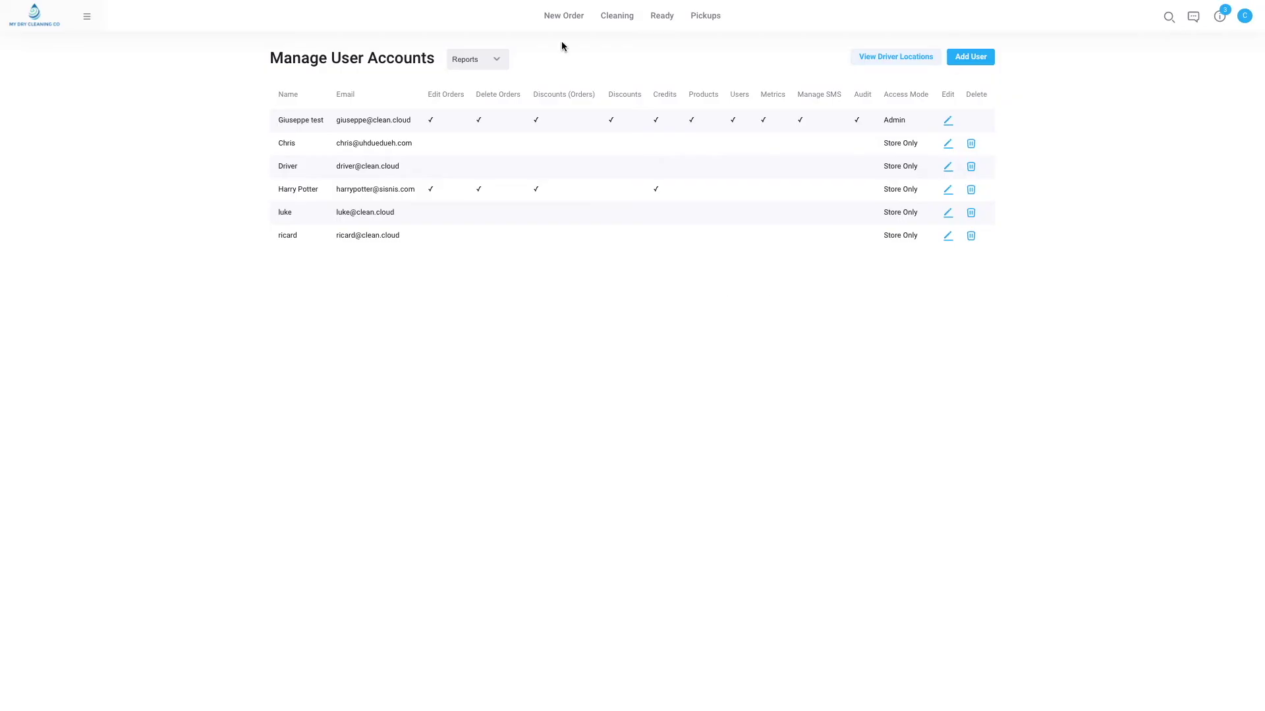
click(90, 22)
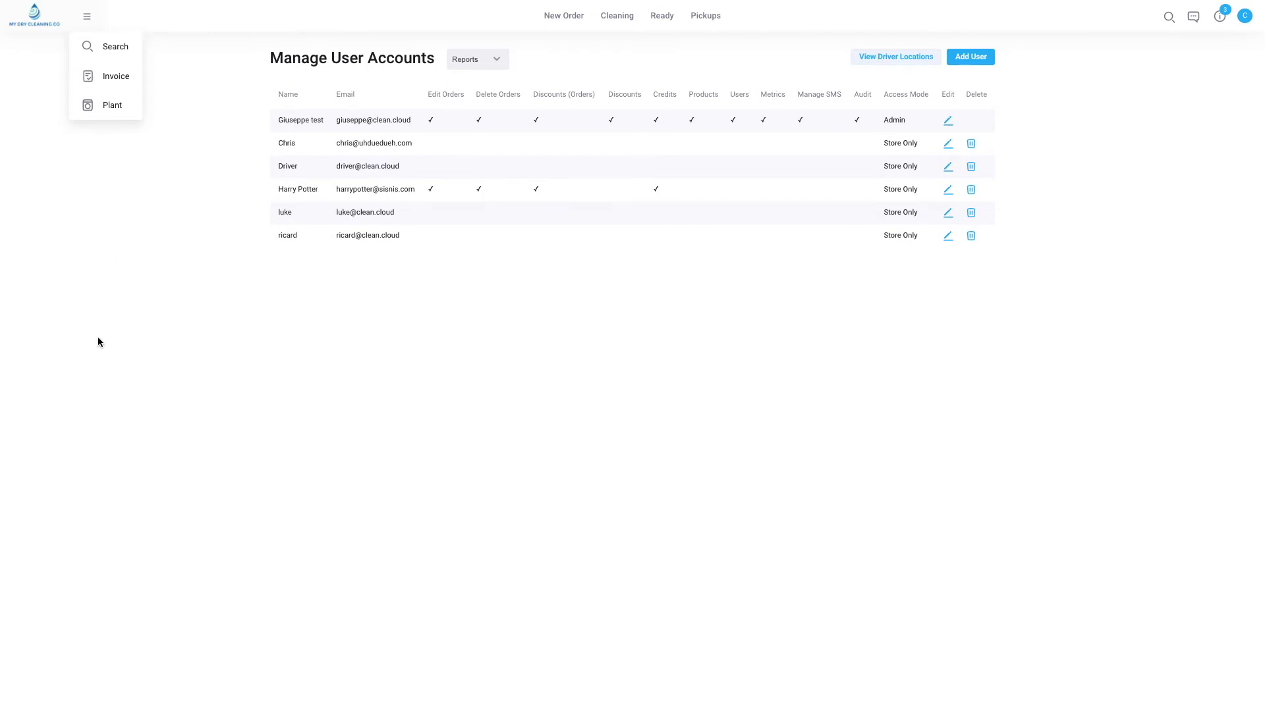
click(83, 29)
click(38, 26)
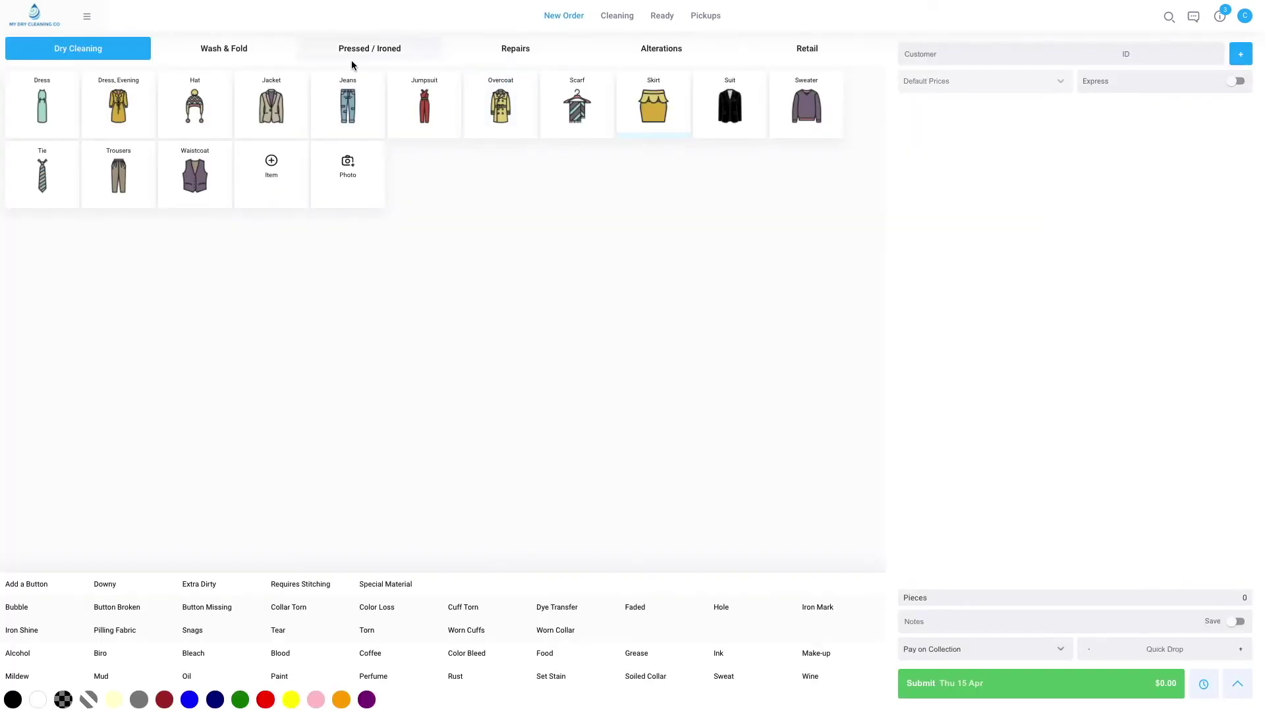
Attempt to edit order 139 from Cleaning, dismiss the permission warning, and switch back to admin.
click(626, 17)
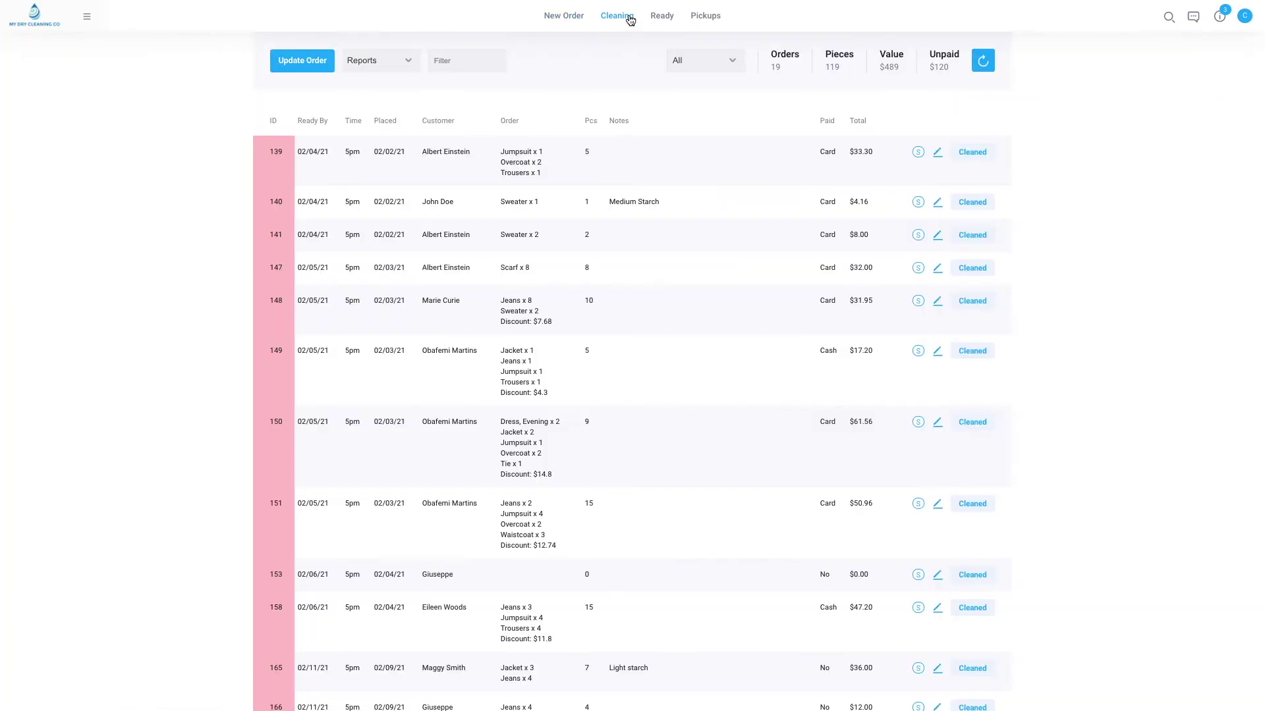
click(942, 155)
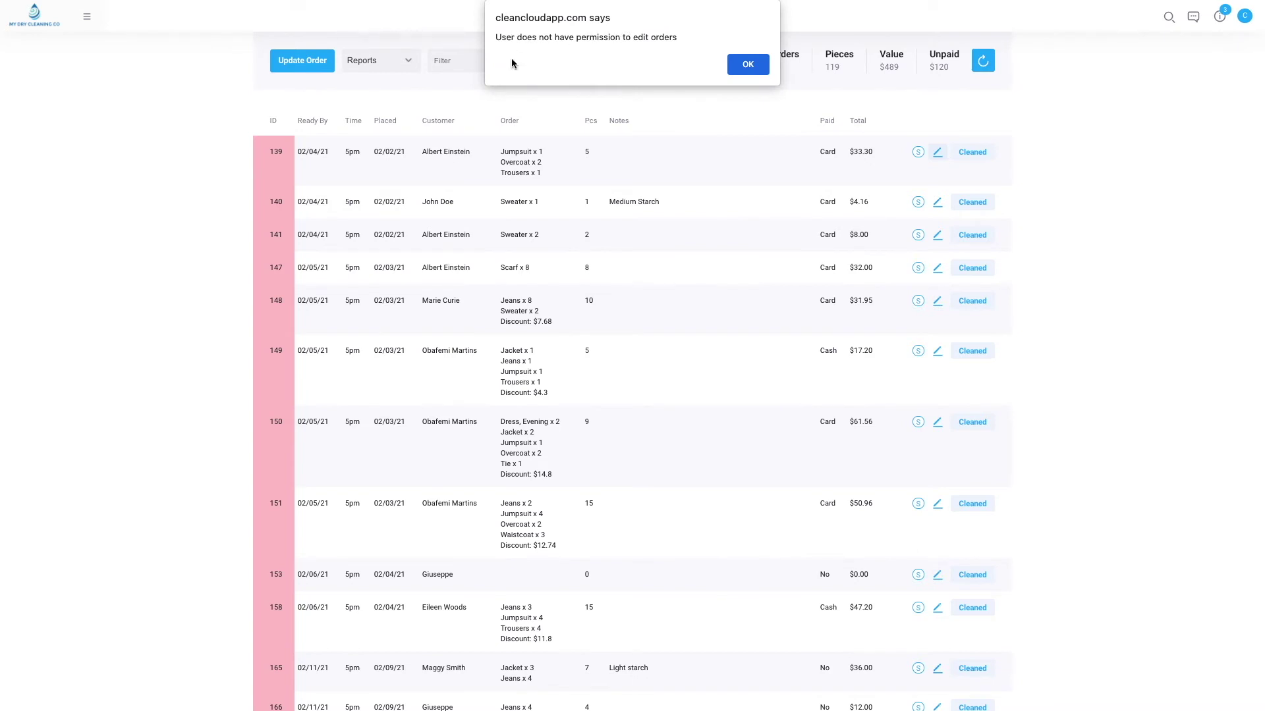
click(747, 70)
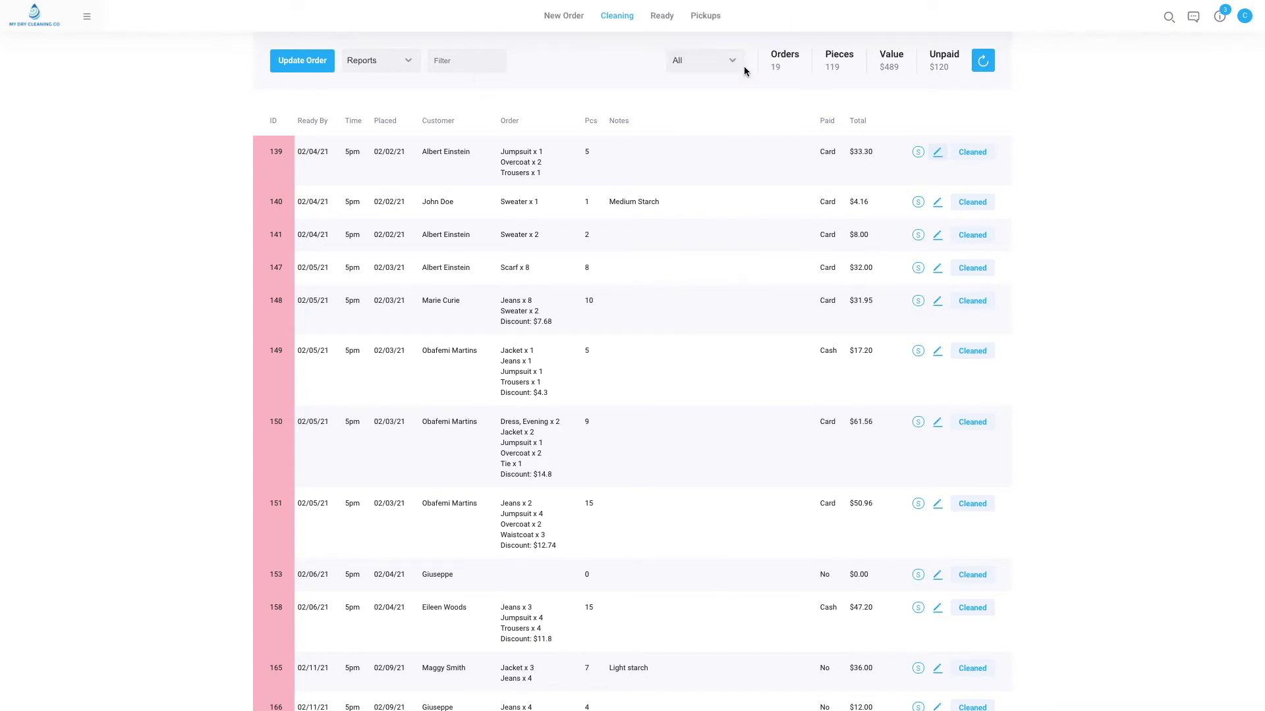
click(38, 18)
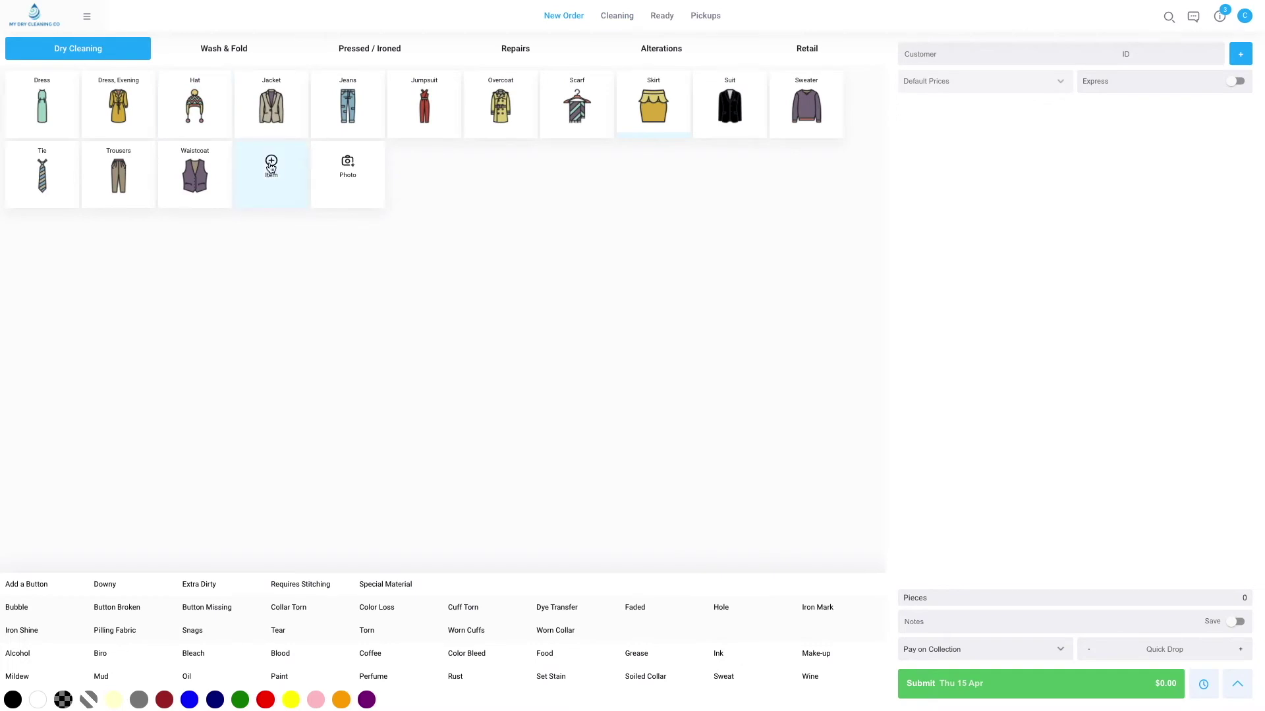
click(1245, 16)
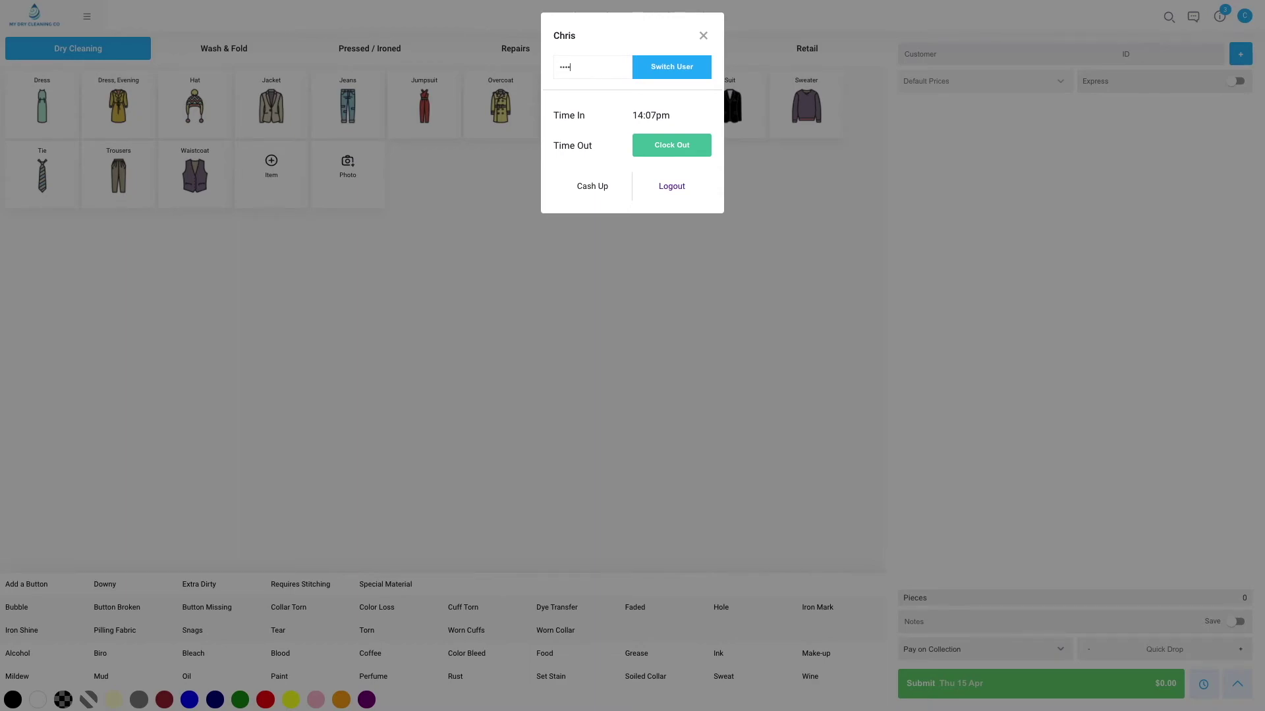
key(Return)
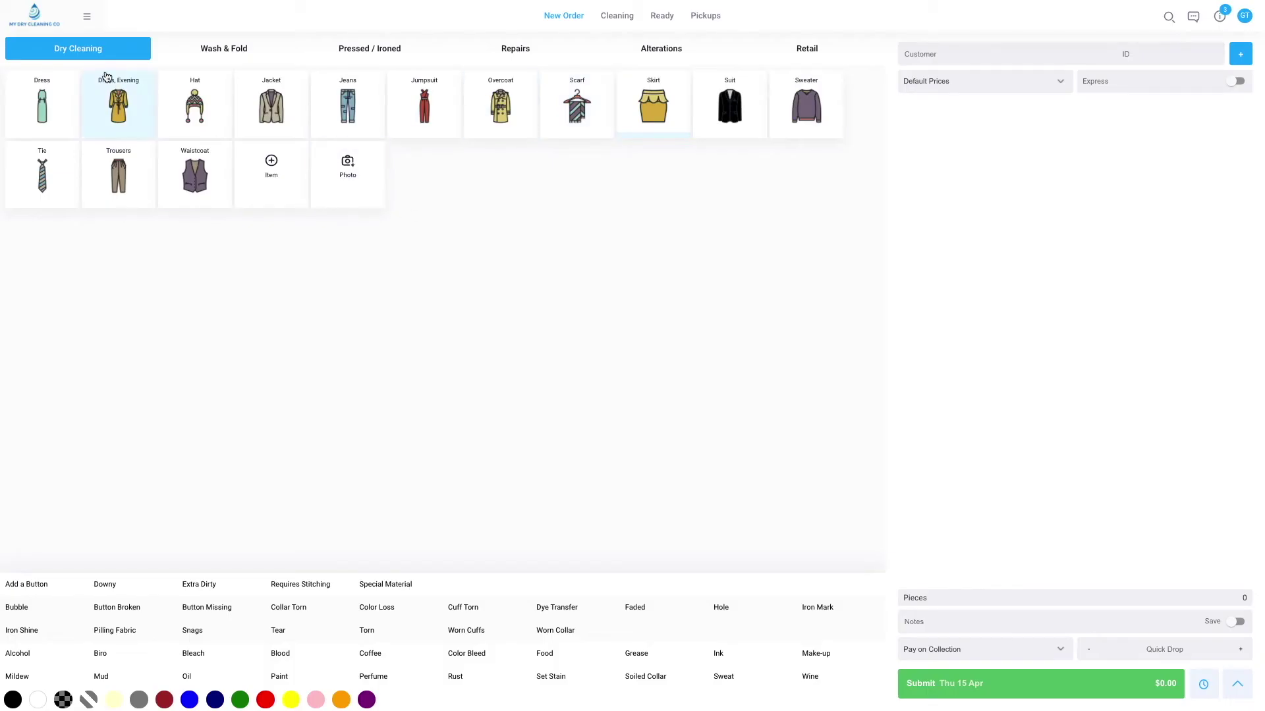
Visit the Users accounts list, then open Admin settings showing results matching "track".
click(79, 14)
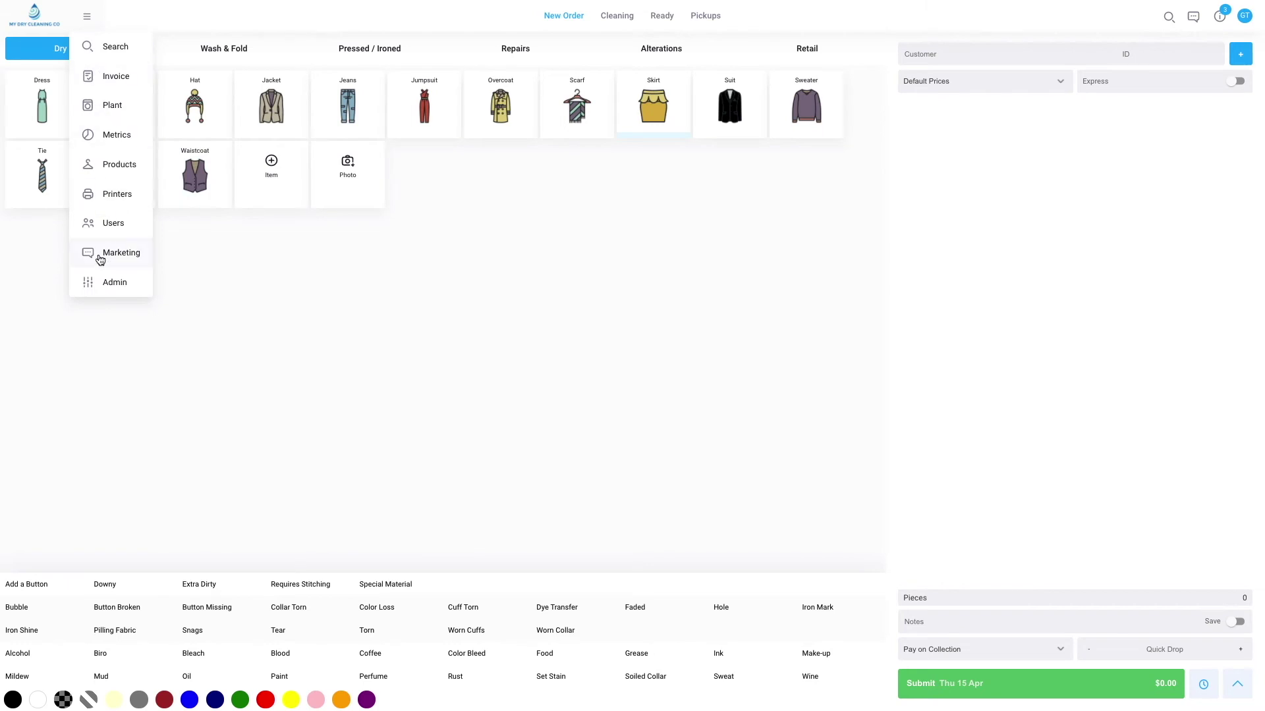
click(103, 287)
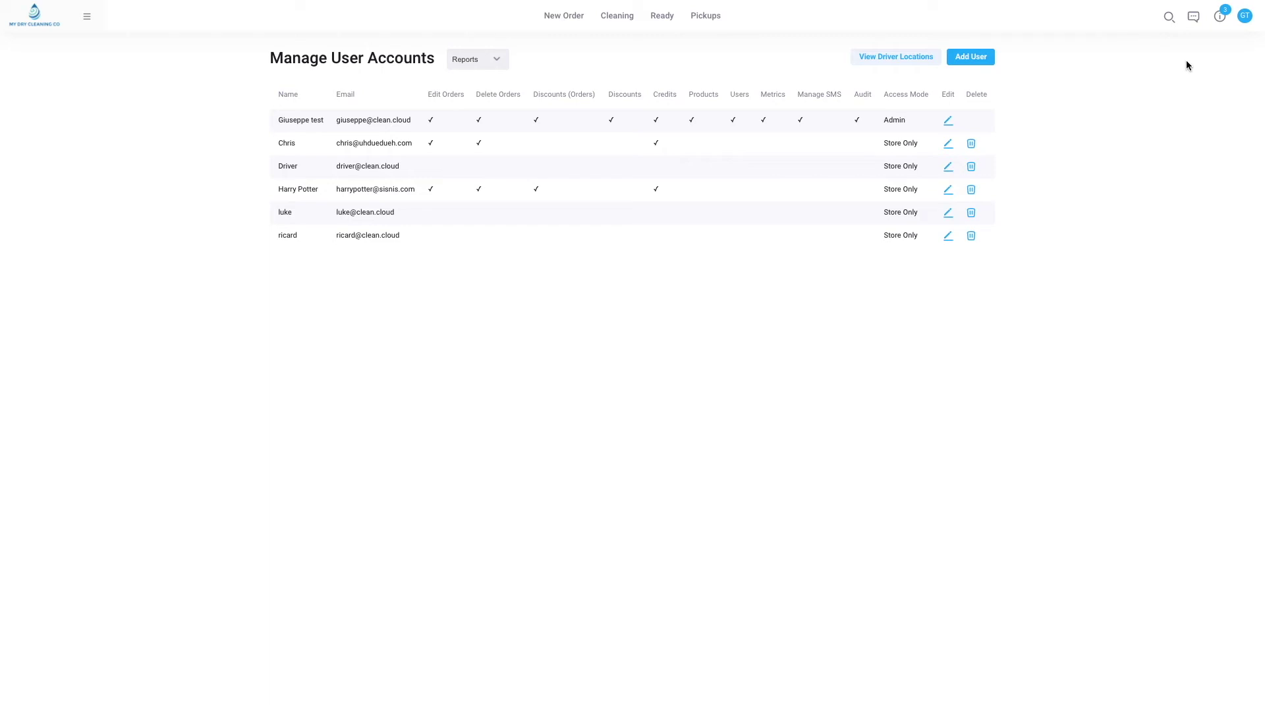
click(87, 18)
click(110, 290)
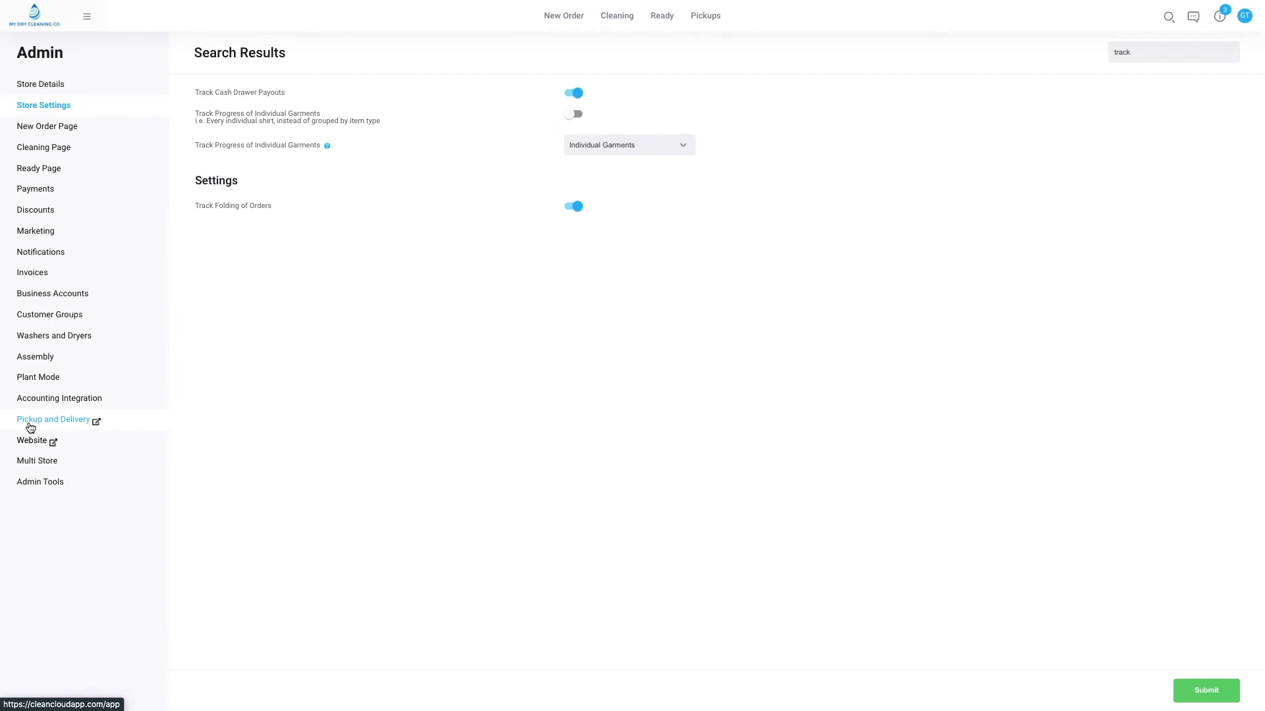
click(86, 16)
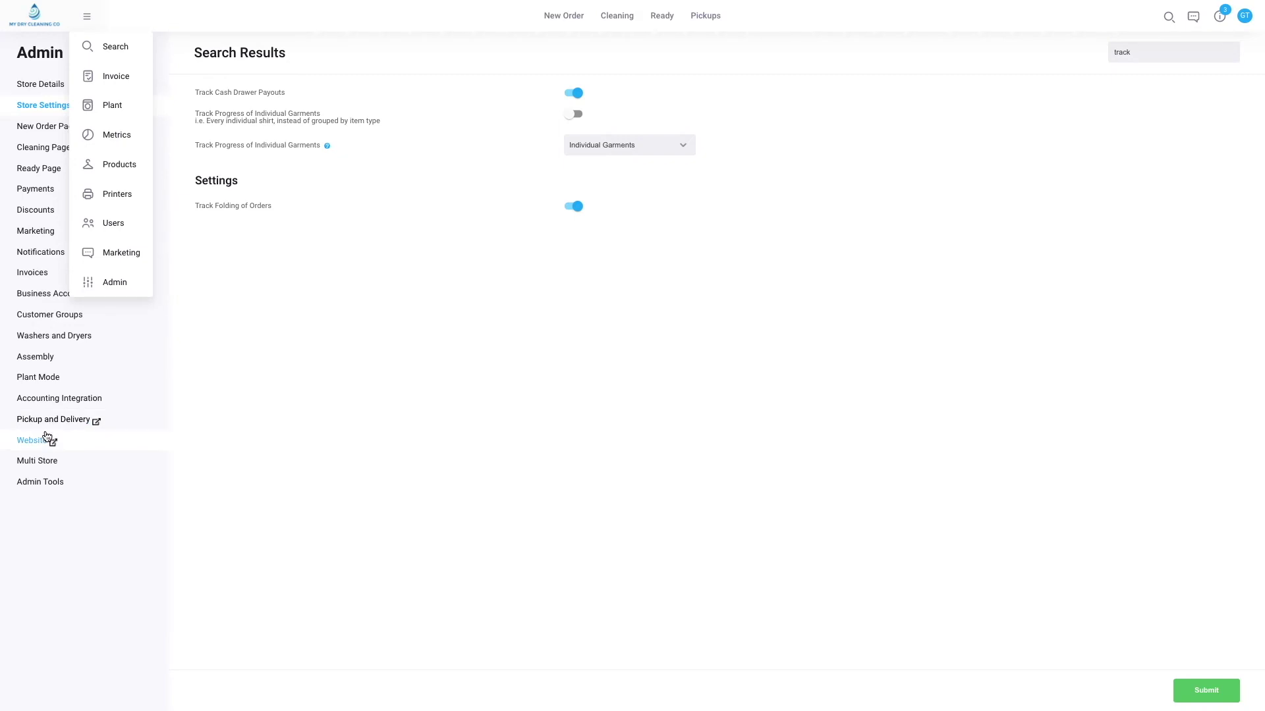
Review the online app's Driver App settings, where Track Driver Location is on.
click(87, 18)
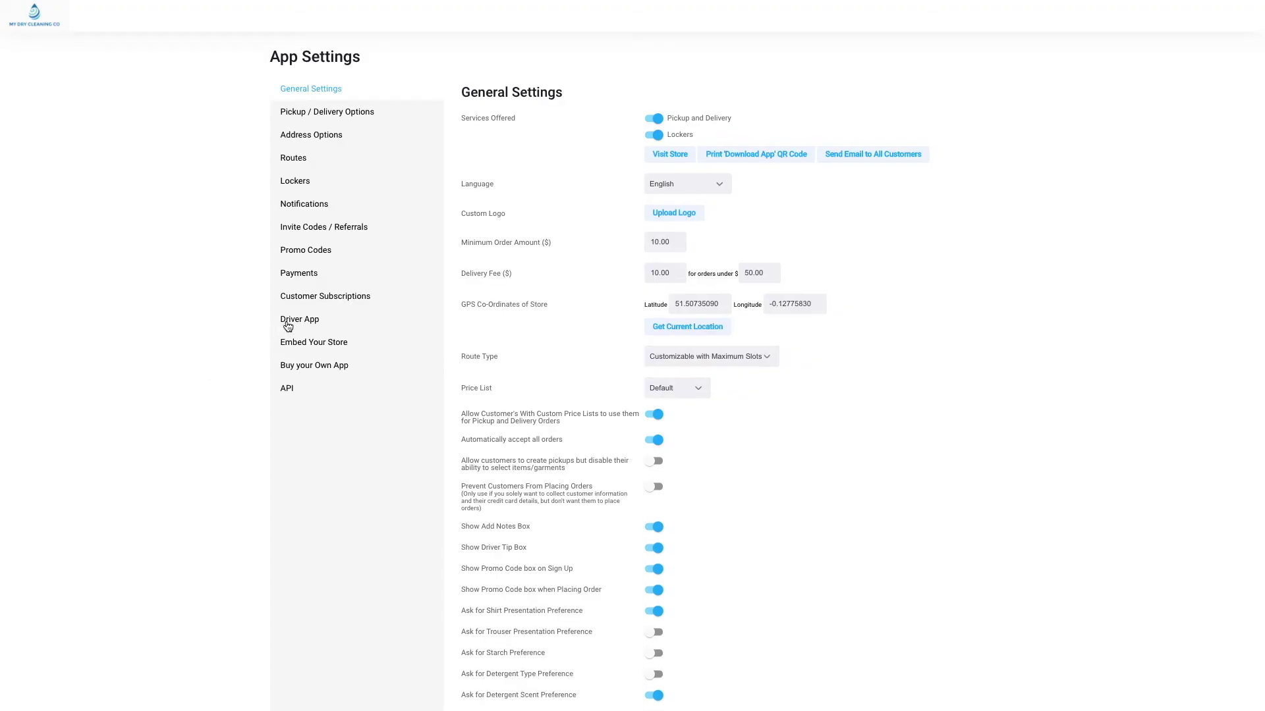
click(290, 323)
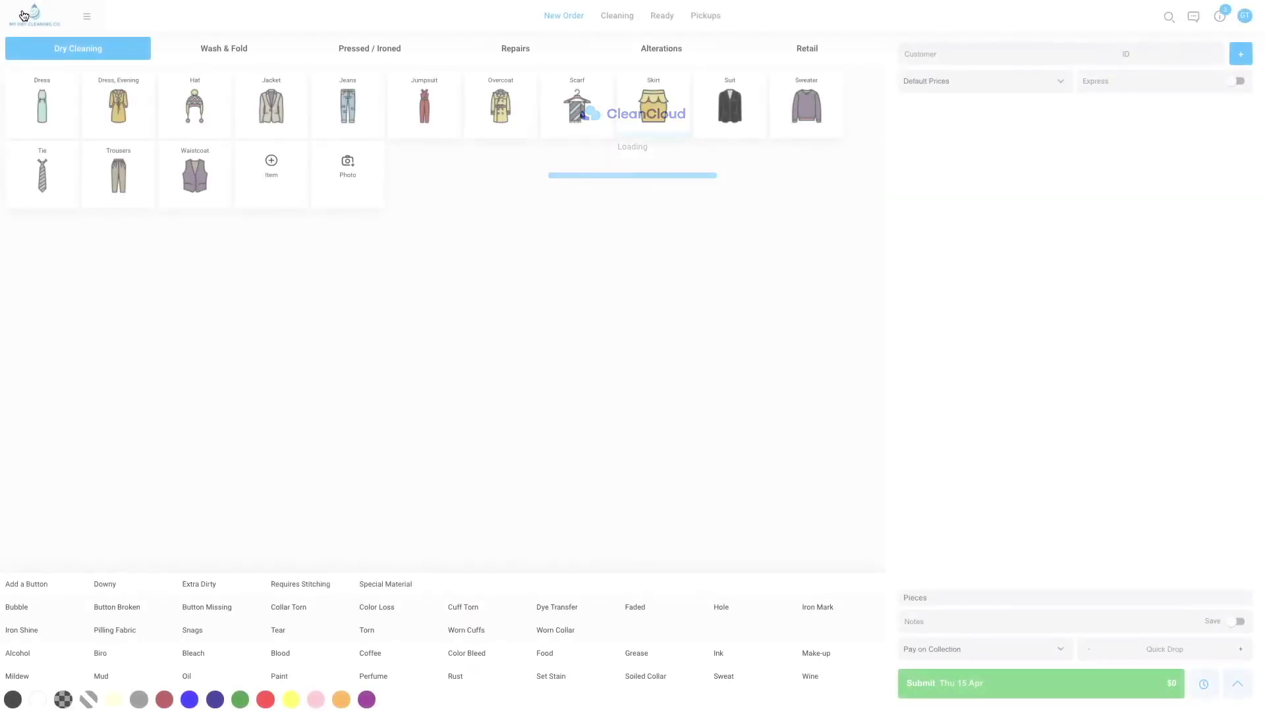
click(90, 14)
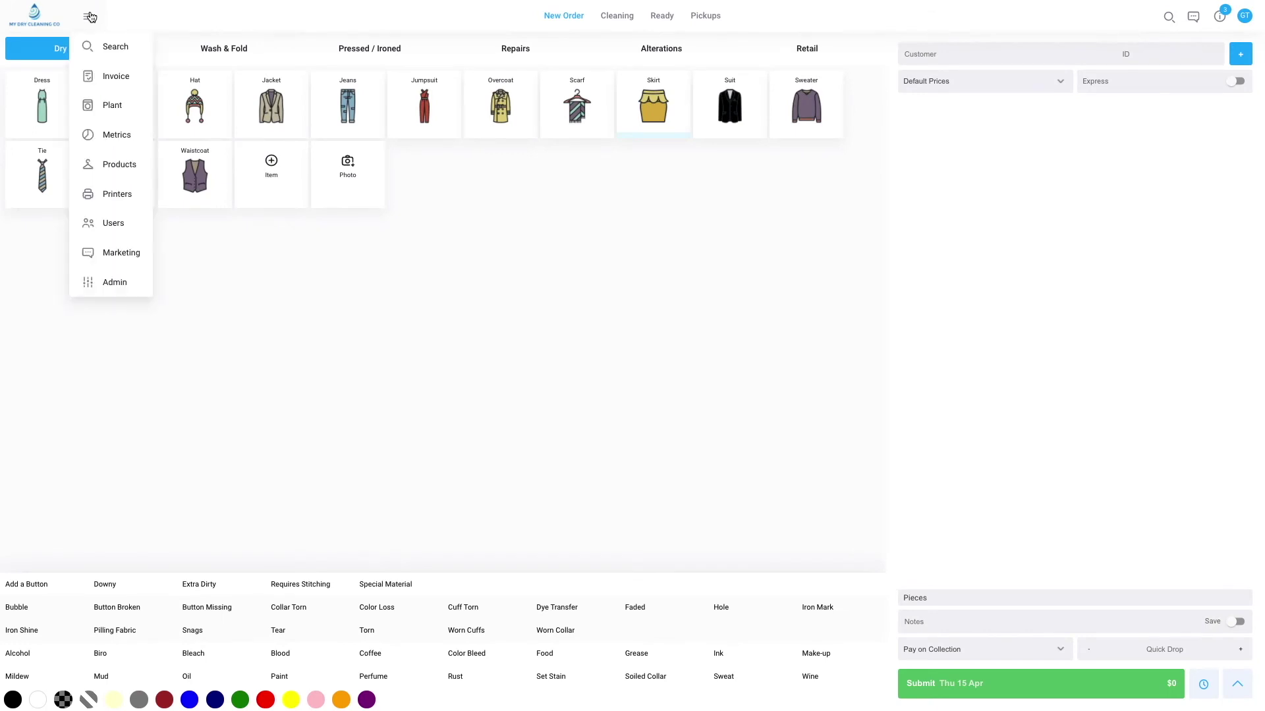
Revisit the staff accounts list under Users, then go back to the admin settings.
click(118, 227)
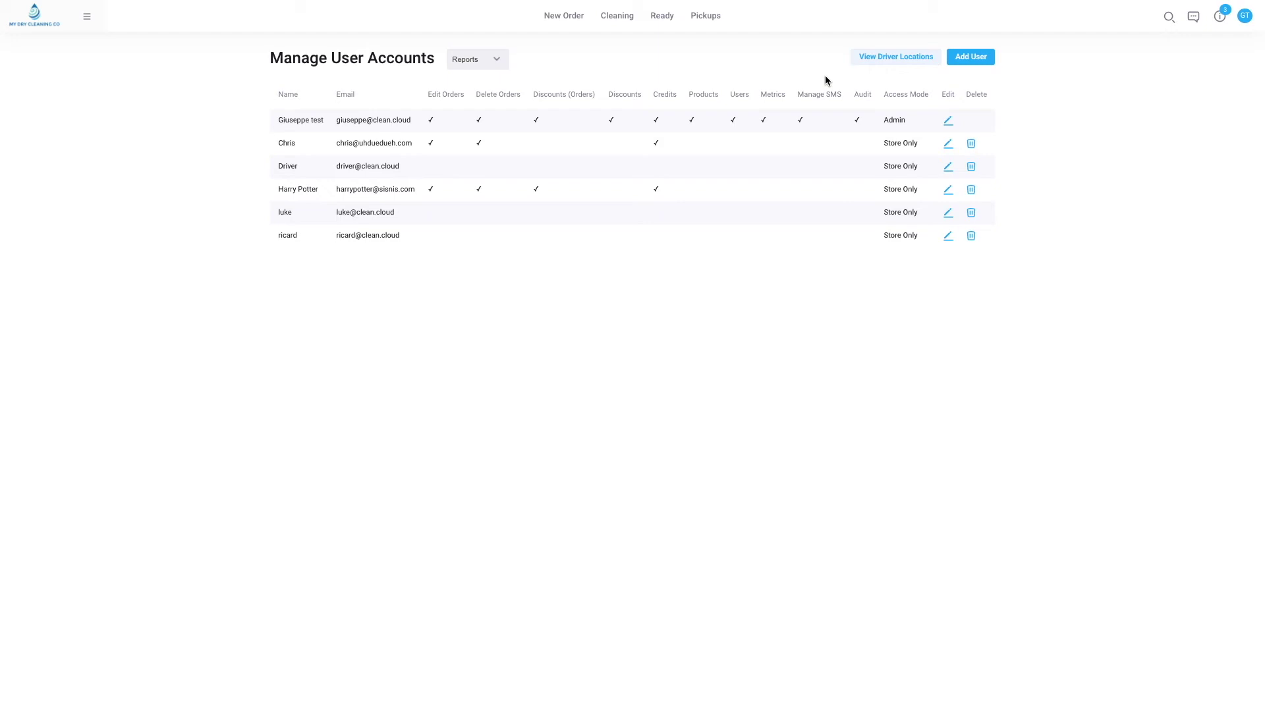
click(87, 17)
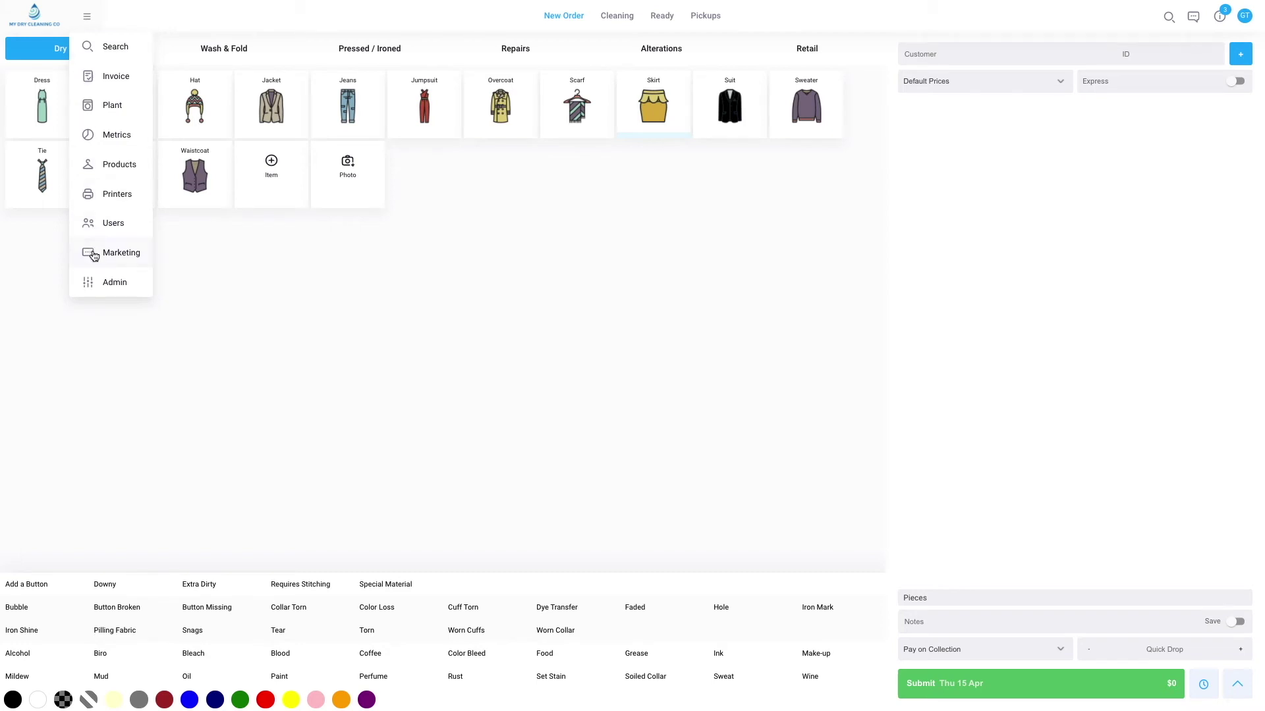
click(99, 282)
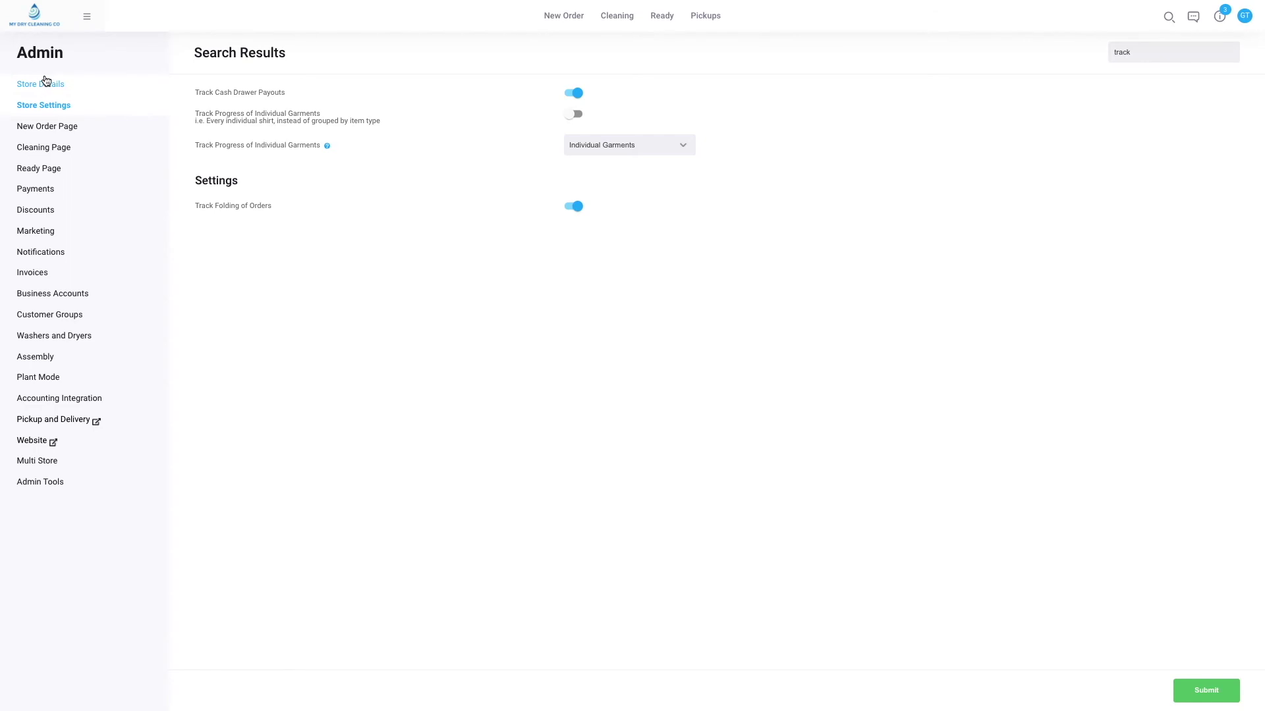
Clear 'track' from the settings search and go to the empty 'Restrict Staff Access to These IP Addresses' field.
click(1119, 52)
double_click(1120, 53)
key(BackSpace)
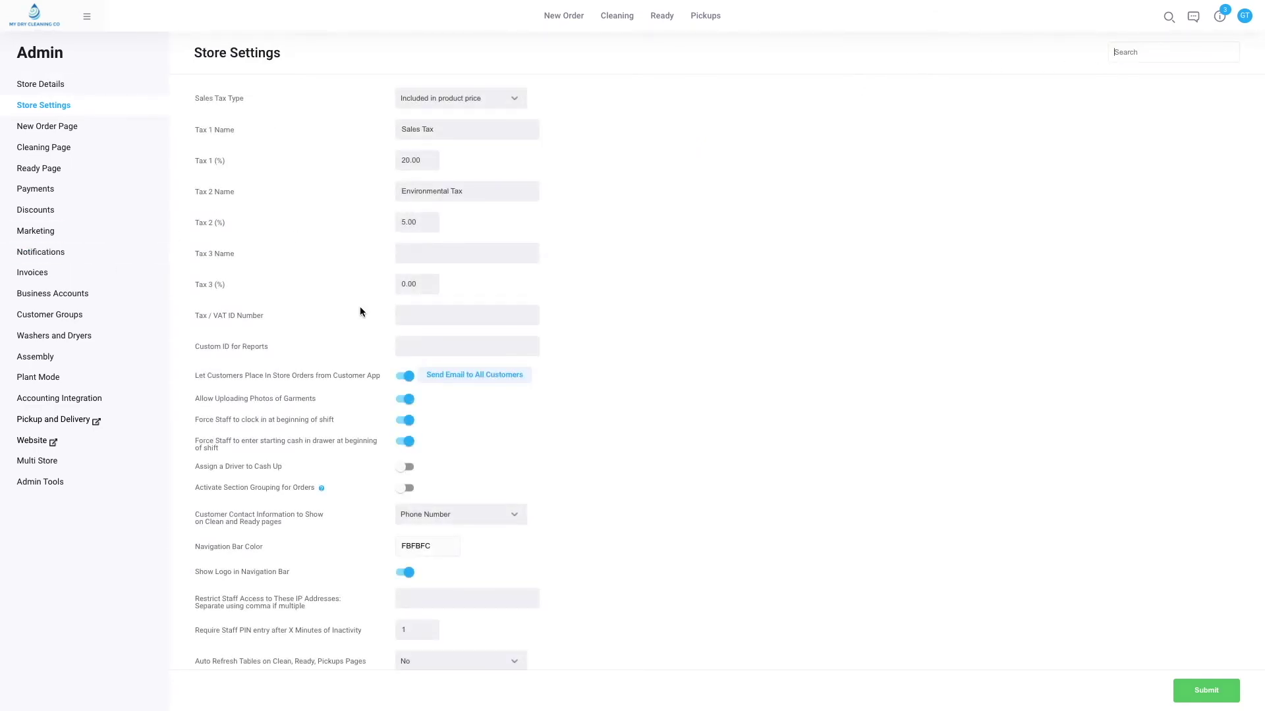
scroll(360, 311, down, 3)
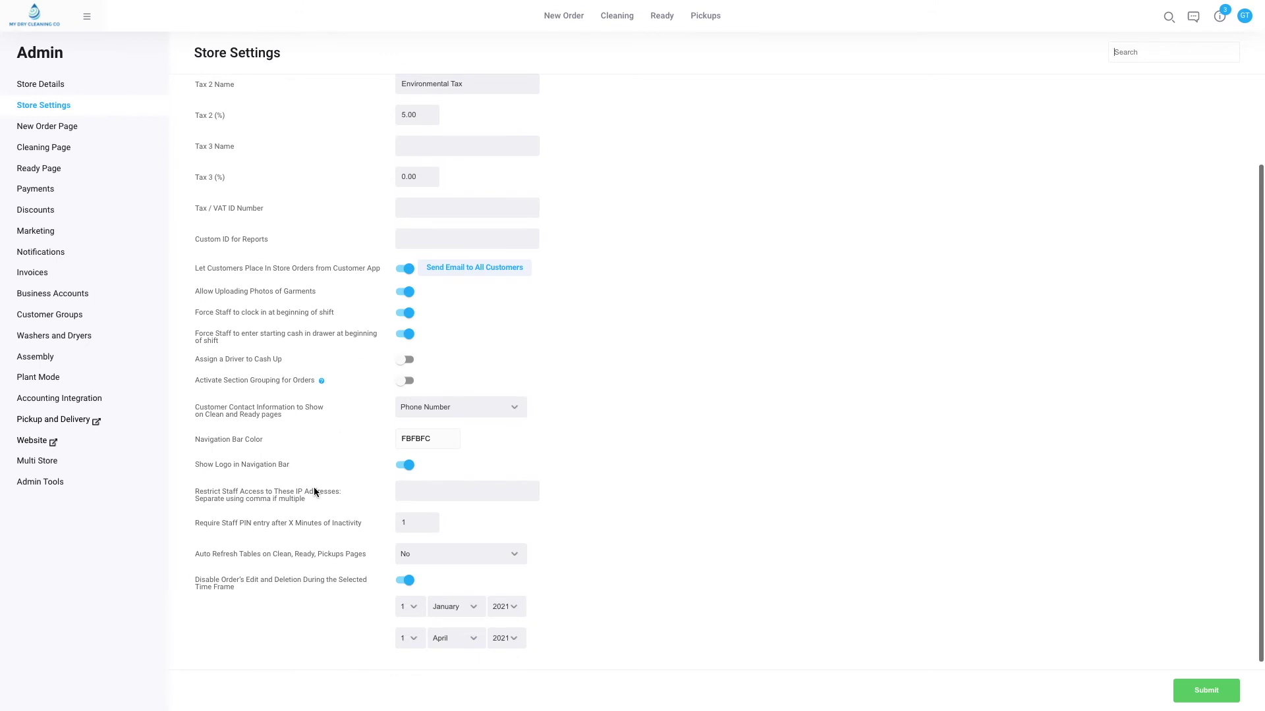
drag(310, 499, 197, 494)
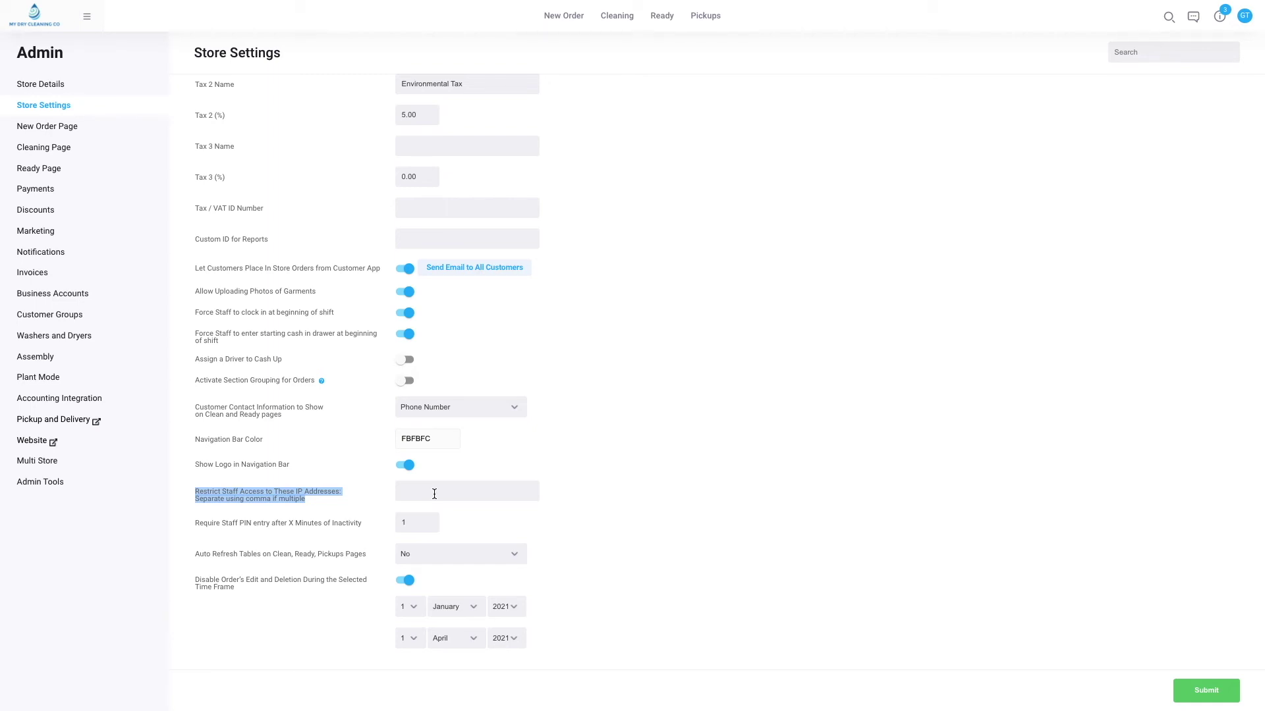
click(434, 493)
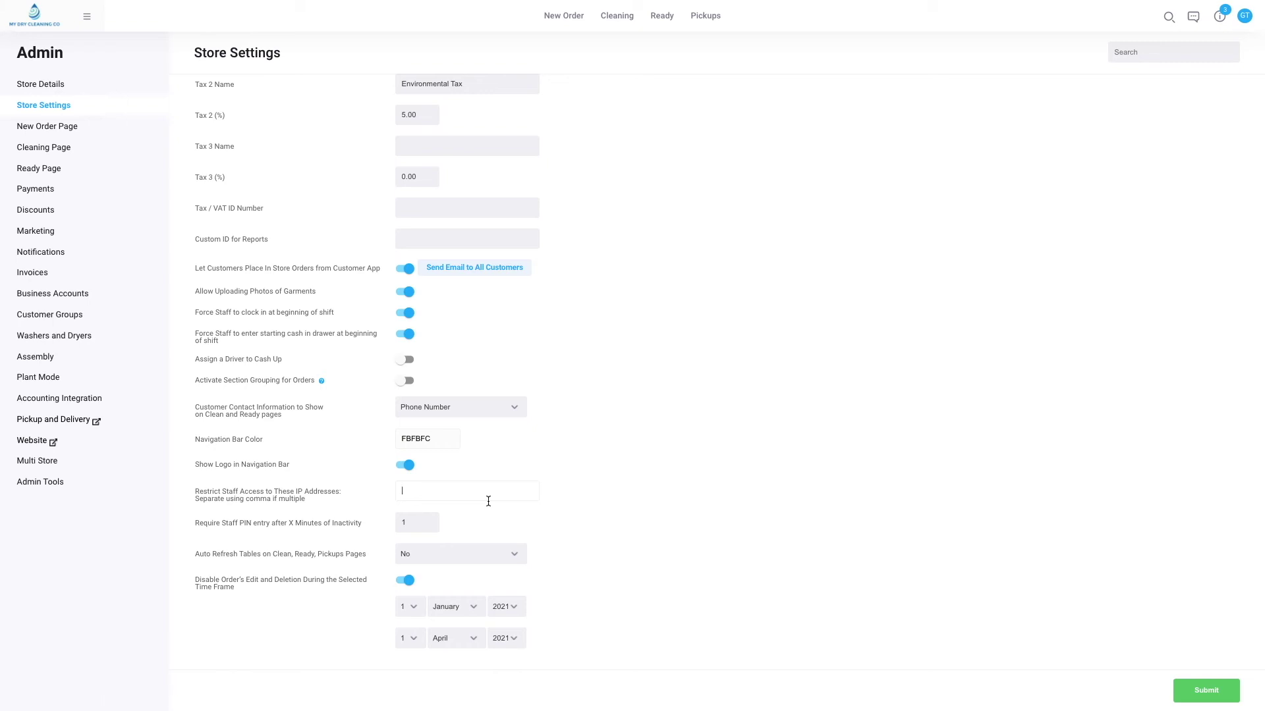
Browse the Metrics Staff Performance reports, expanding and collapsing Cash Up History.
click(94, 16)
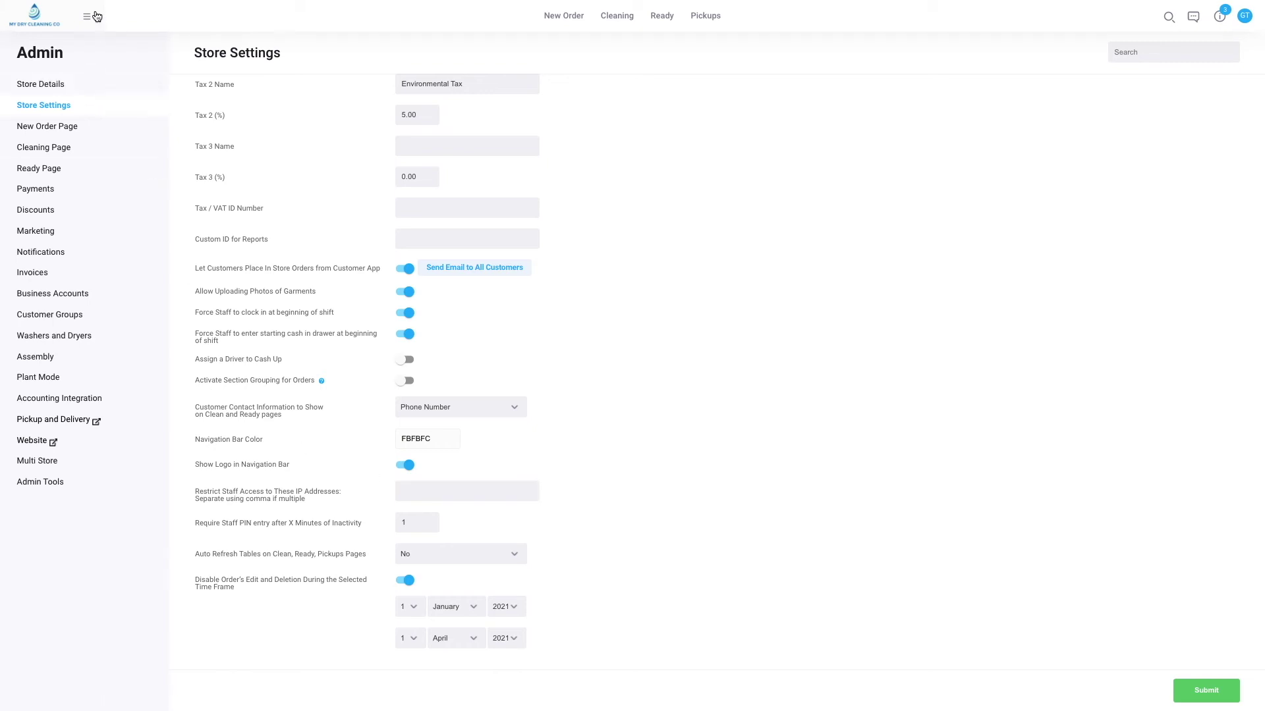
click(120, 139)
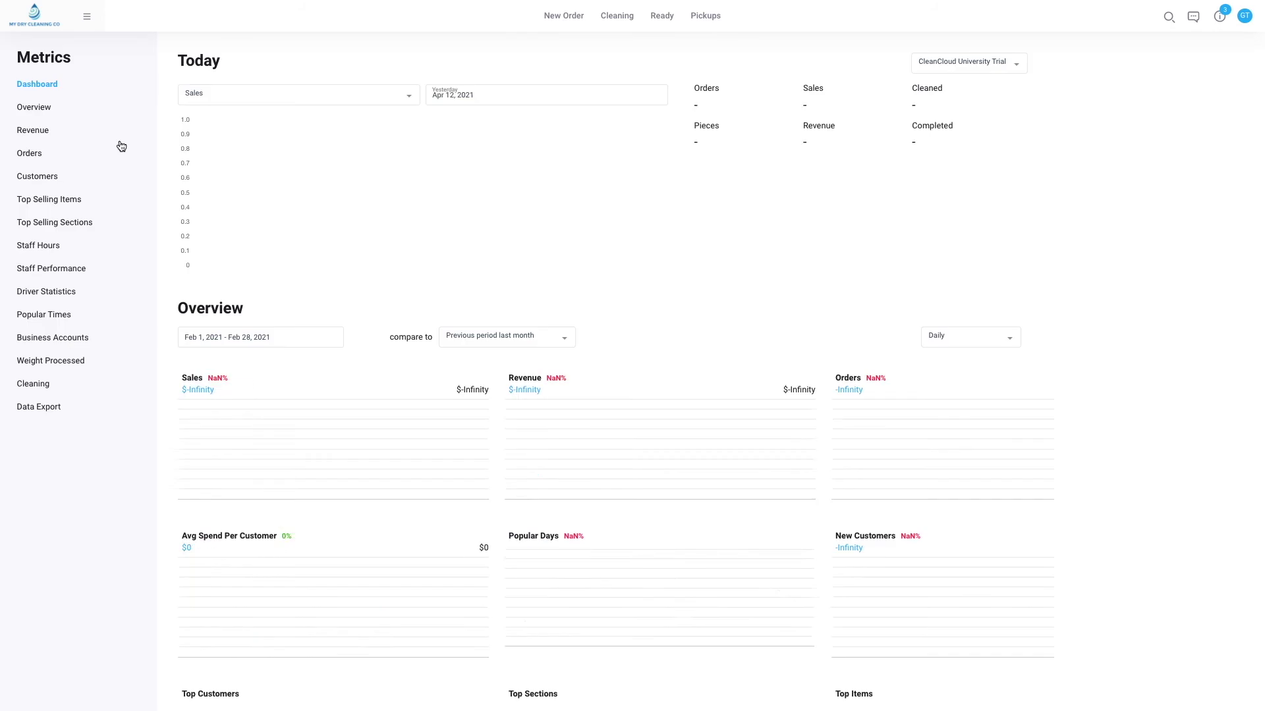
click(70, 272)
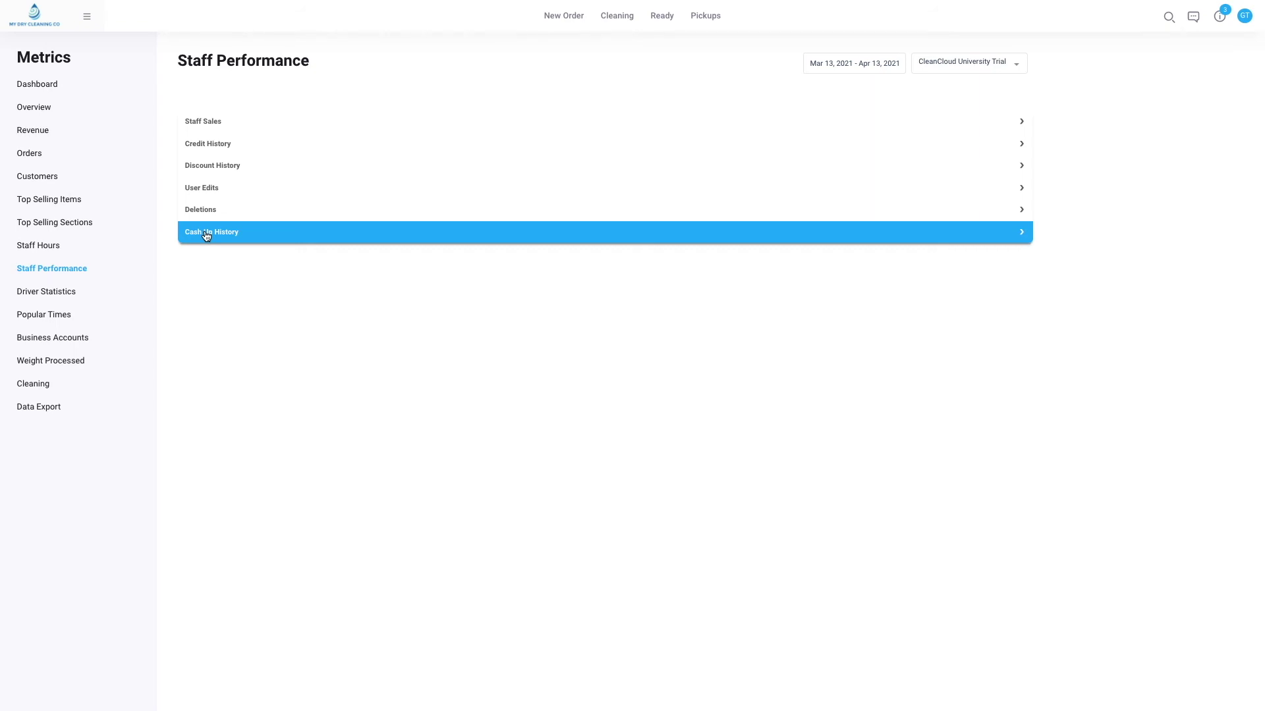
click(206, 235)
click(211, 231)
Look through the Data Export types list, then return to New Order without picking one.
click(89, 407)
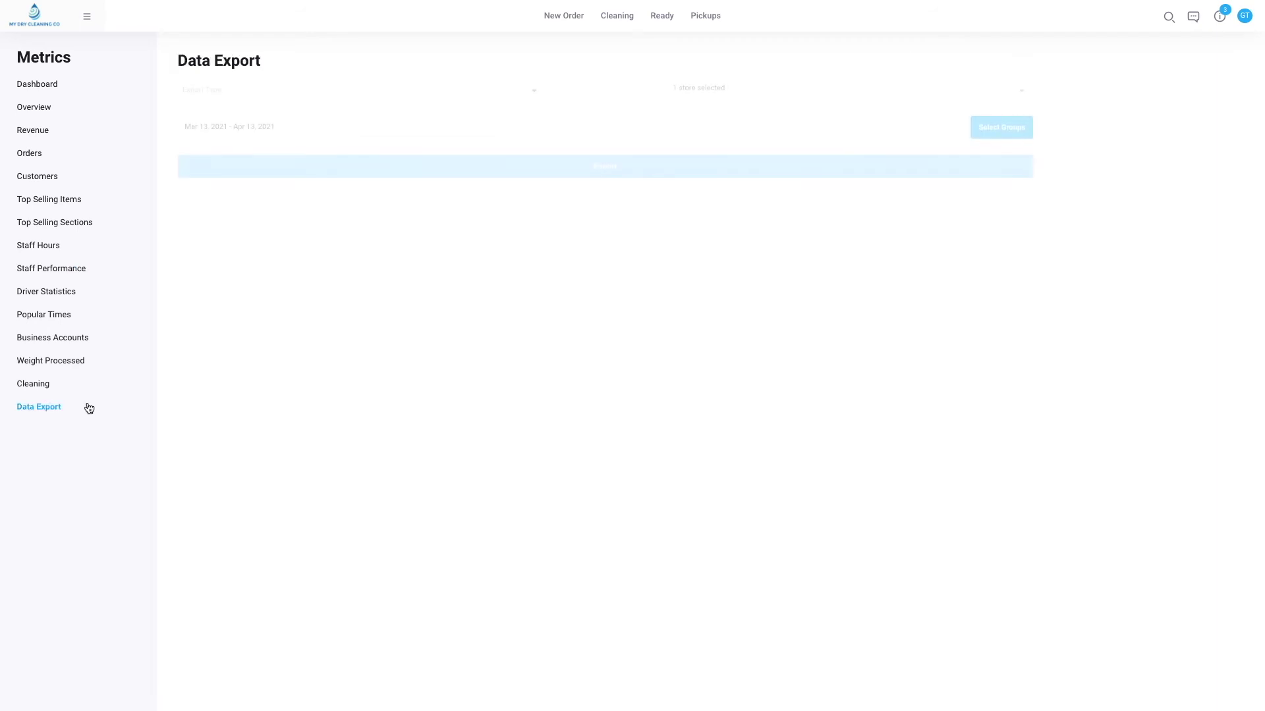
click(339, 90)
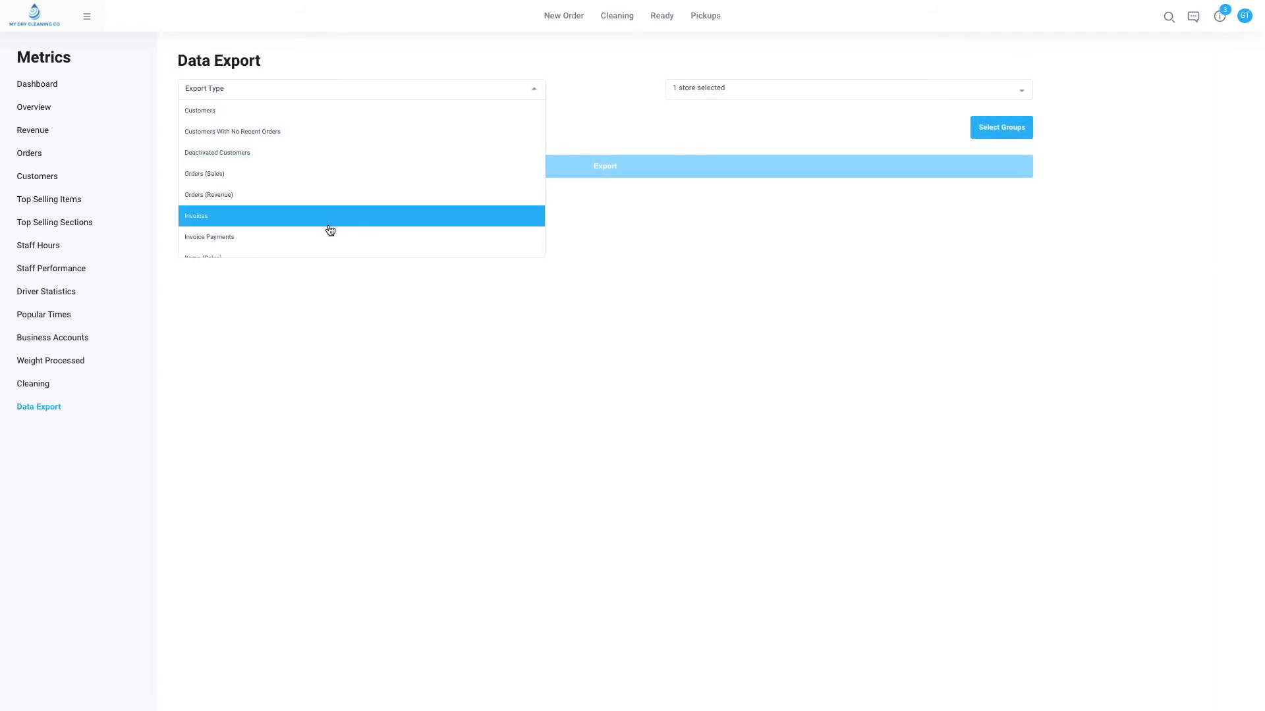
scroll(328, 234, down, 1)
scroll(328, 237, down, 3)
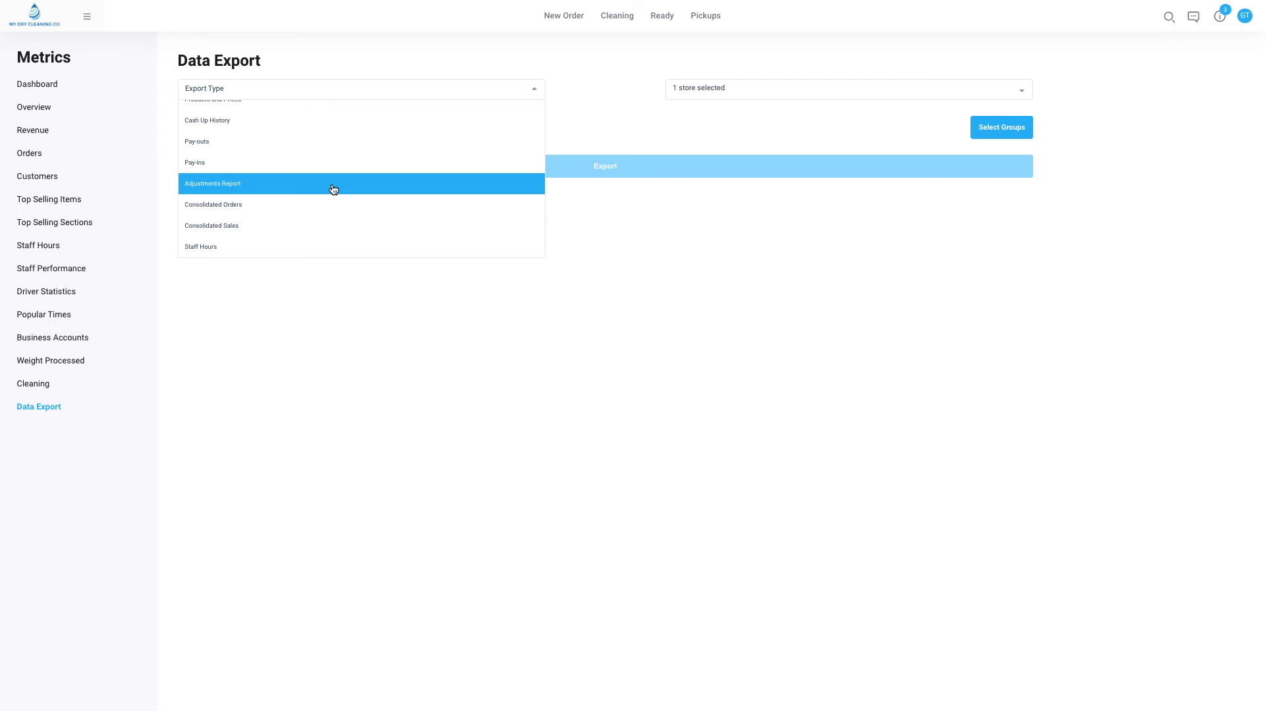
scroll(332, 192, up, 5)
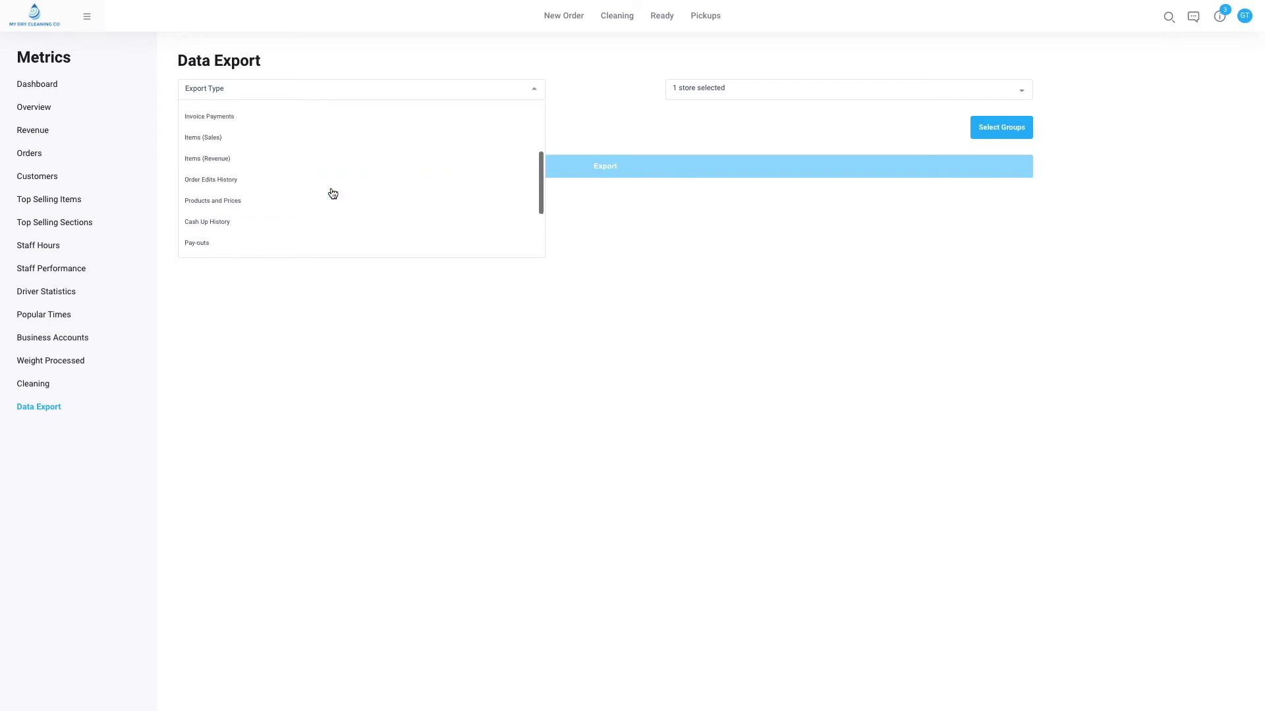
scroll(333, 192, down, 2)
scroll(333, 192, down, 2)
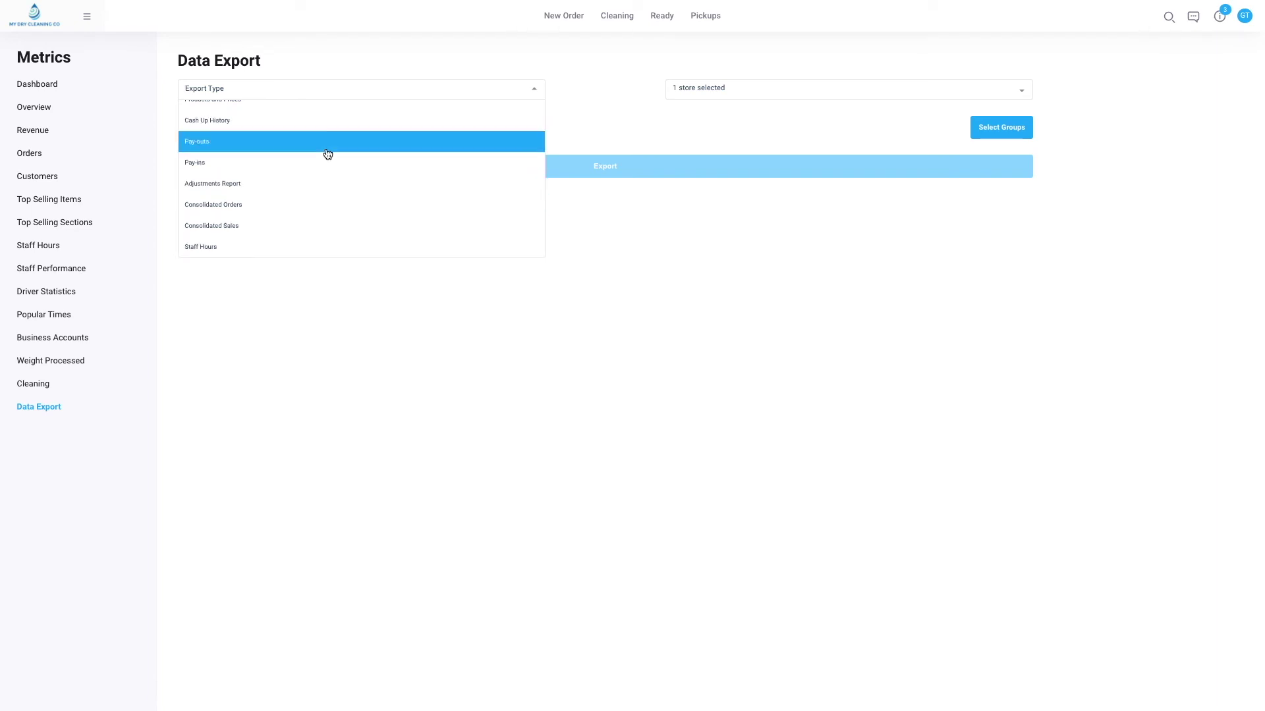
scroll(327, 154, up, 10)
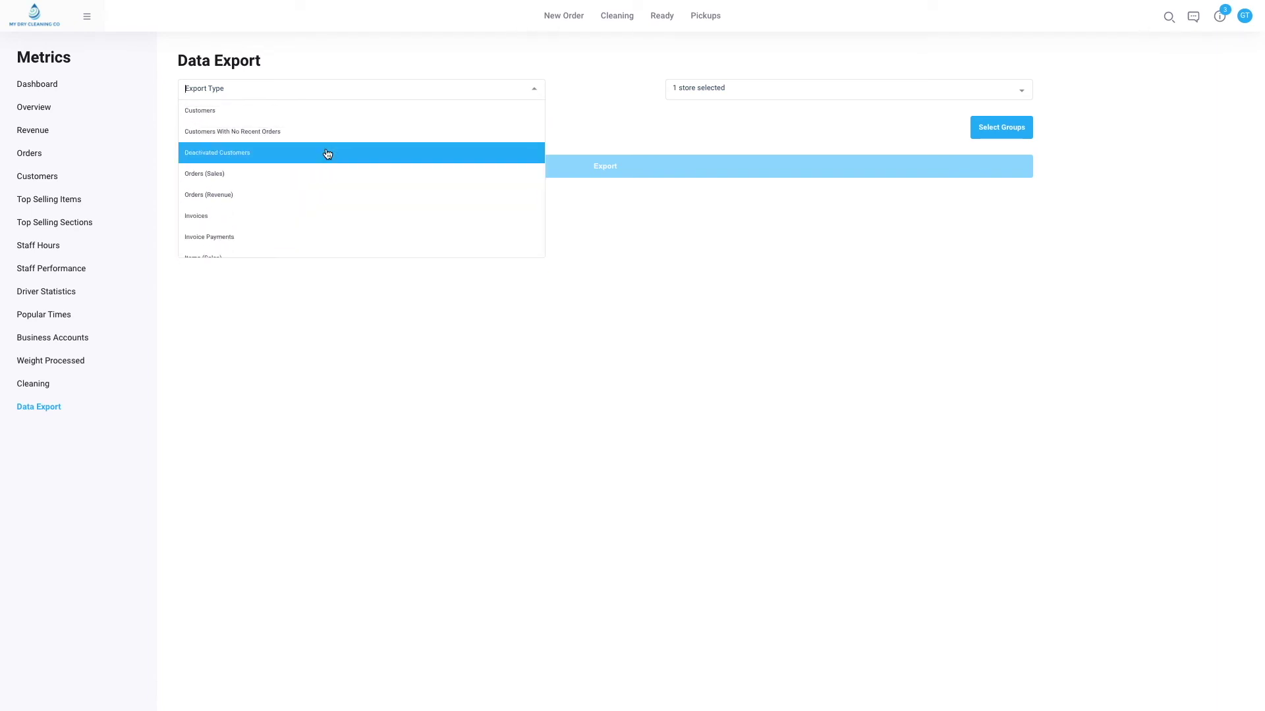
click(38, 29)
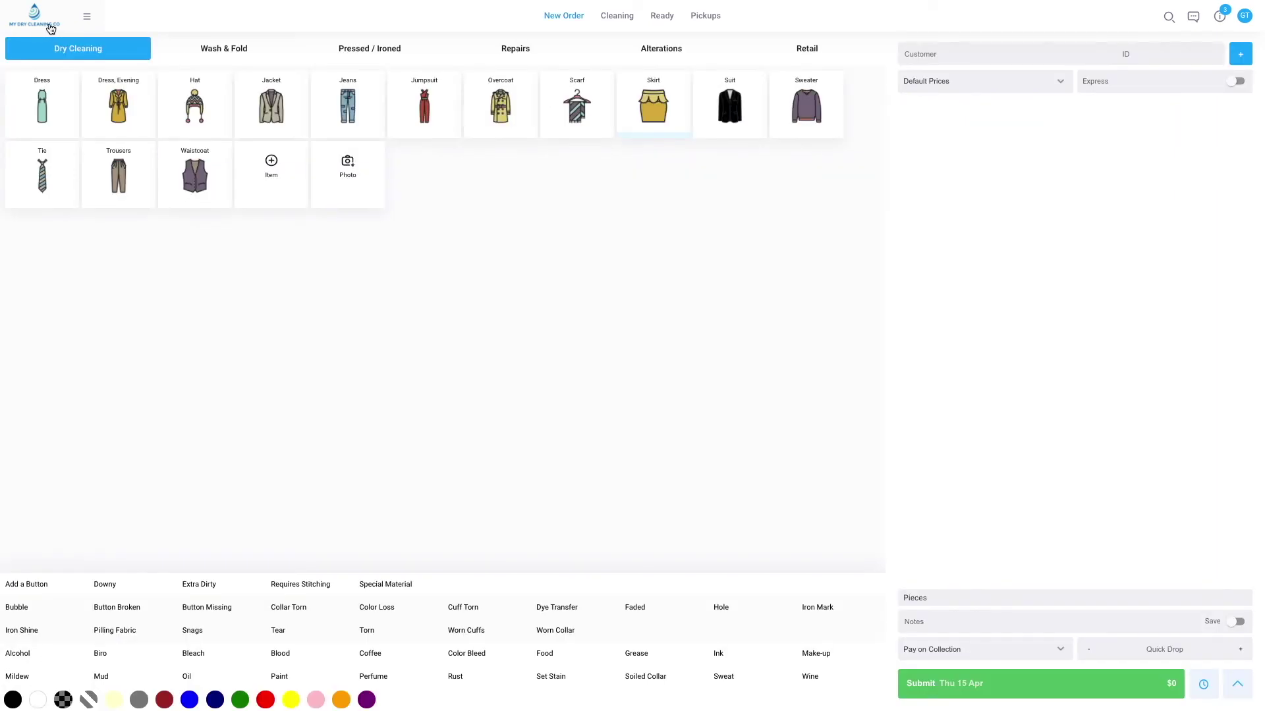
Open the order Search page.
click(88, 18)
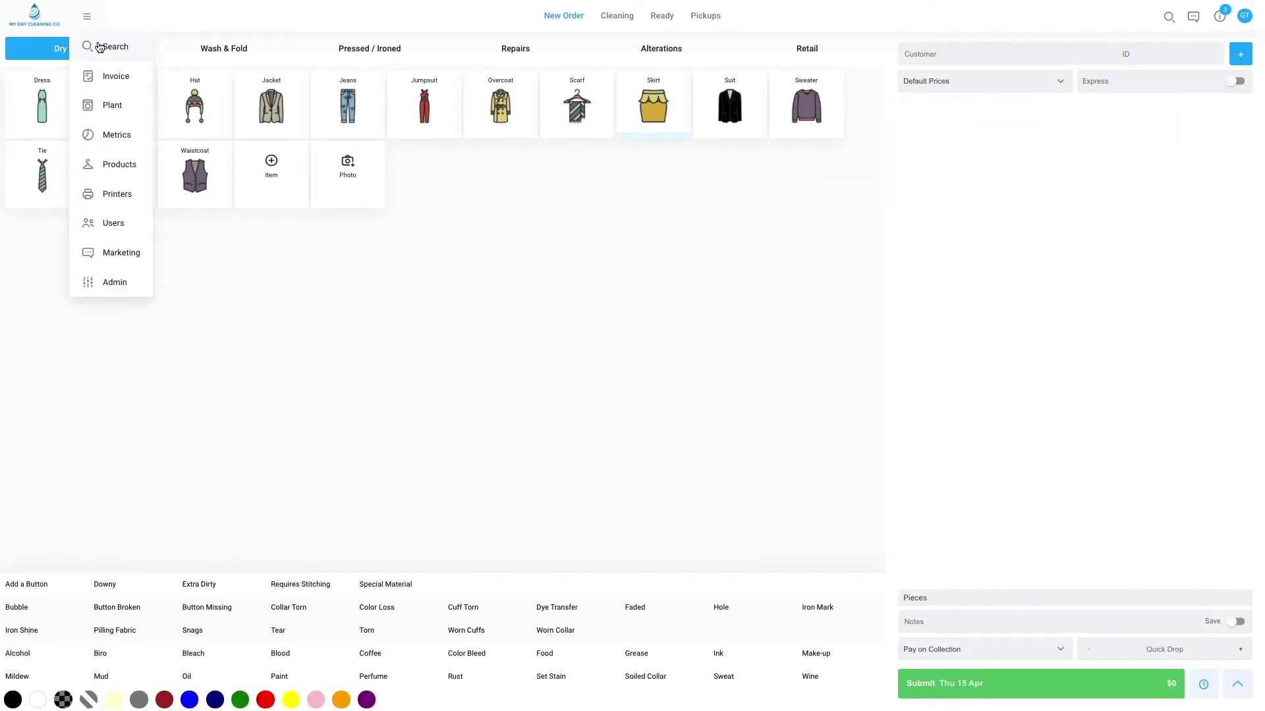
click(99, 47)
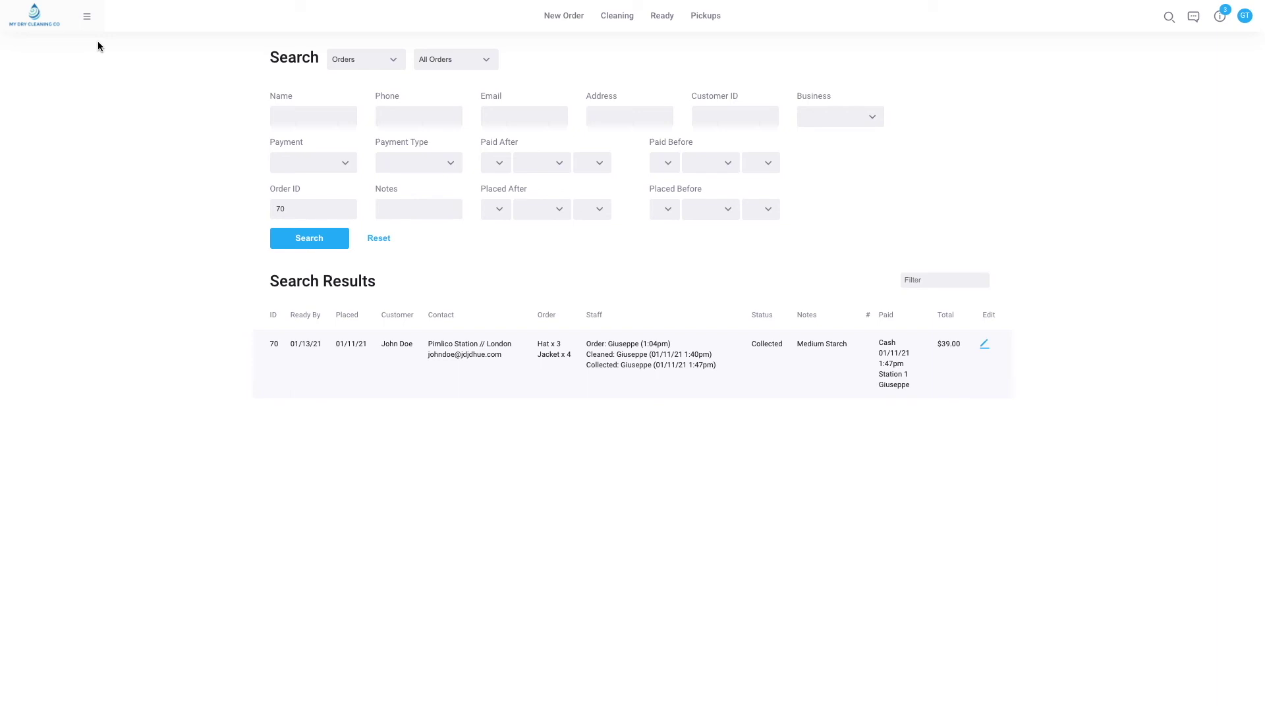
click(303, 117)
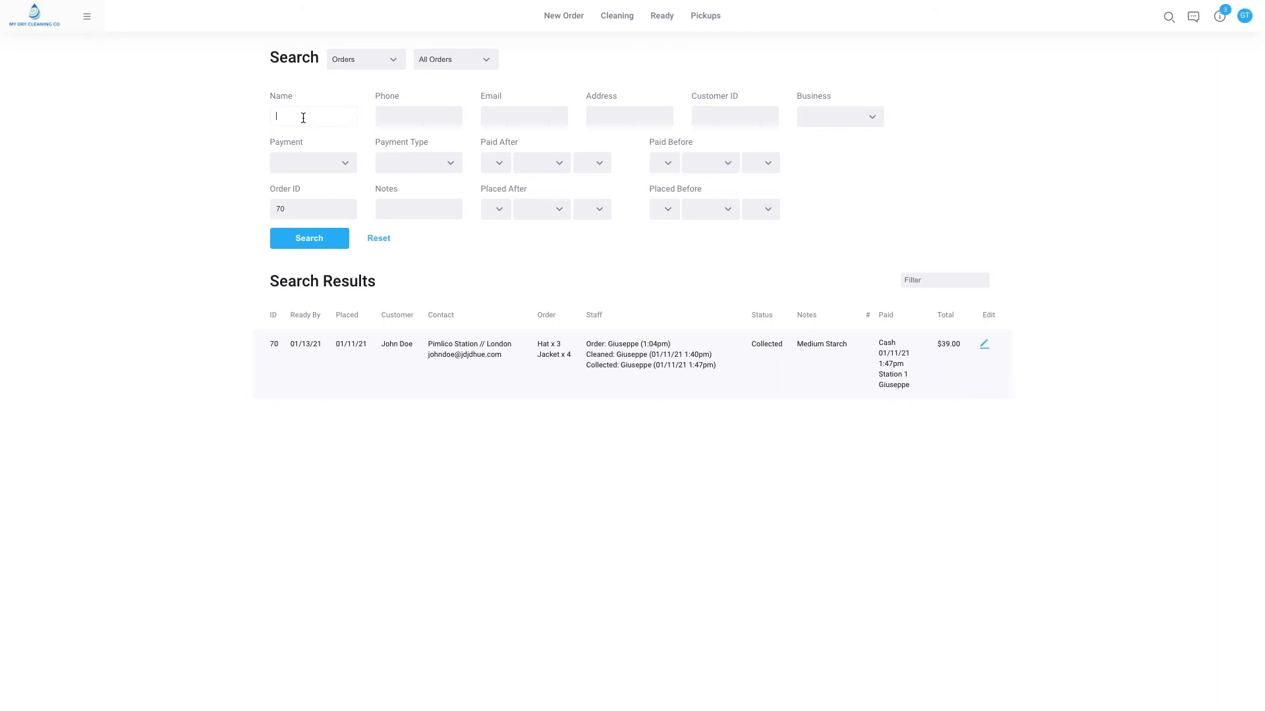
Clear 70 from the Order ID filter and search across all orders.
click(280, 206)
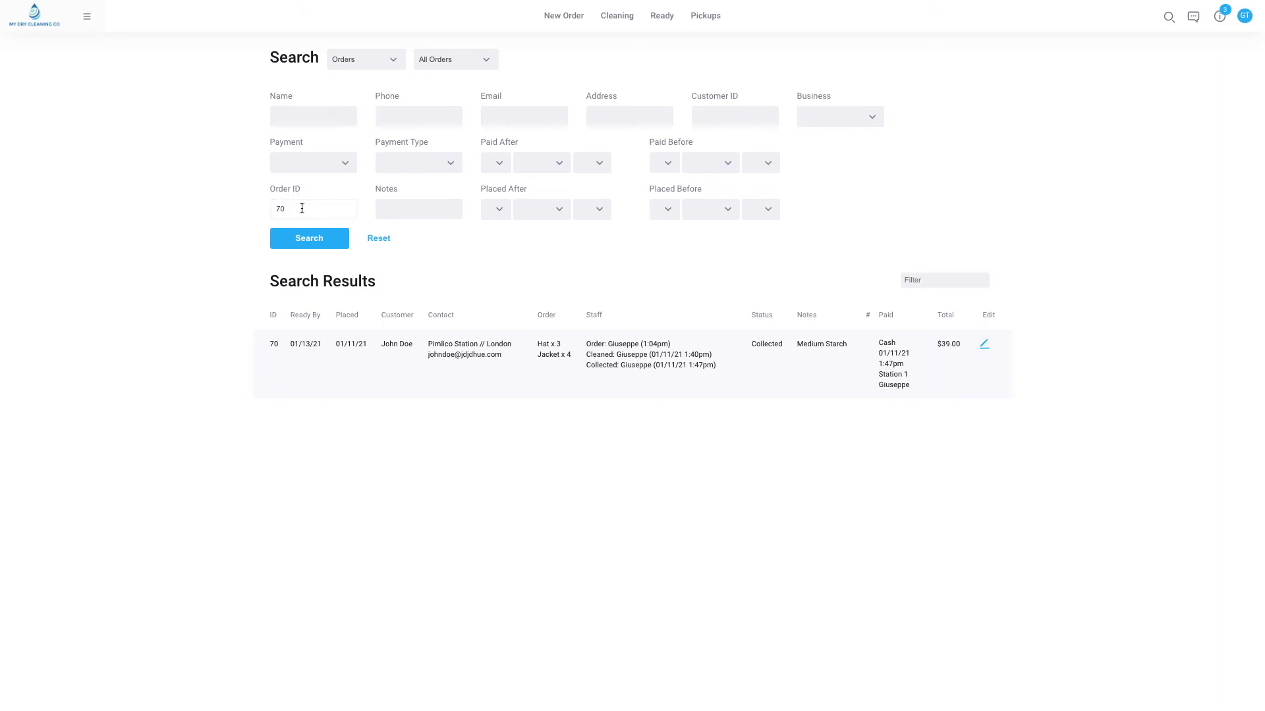
drag(302, 208, 238, 209)
key(BackSpace)
key(Return)
scroll(353, 369, down, 4)
Scroll the order results, checking order 195's staff history and payment and order 191's cash payment.
scroll(413, 362, up, 3)
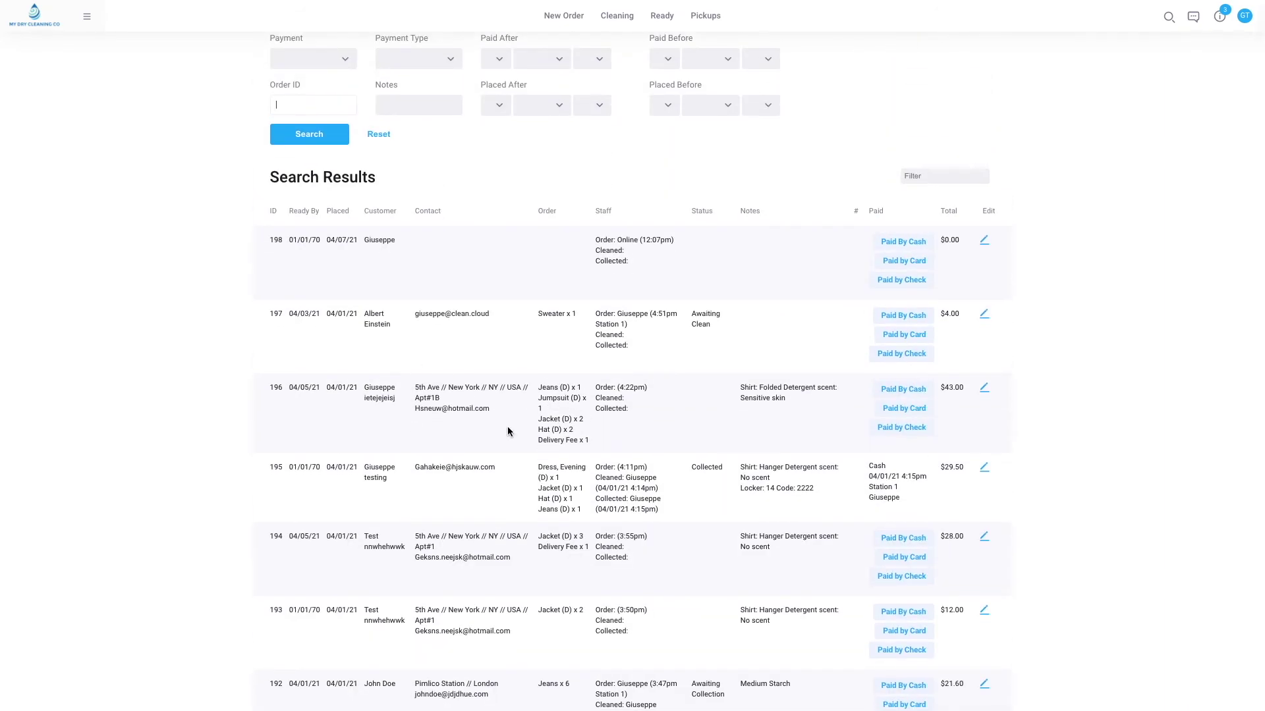
scroll(508, 432, down, 2)
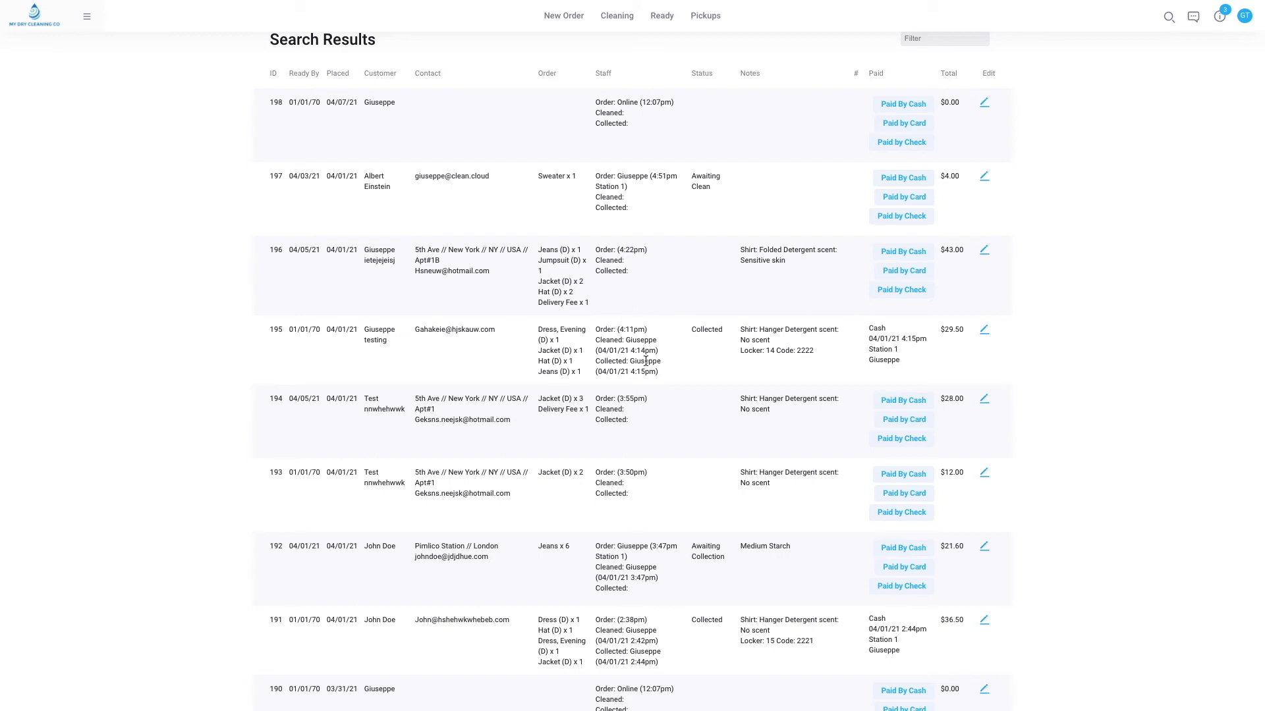
drag(662, 374, 589, 329)
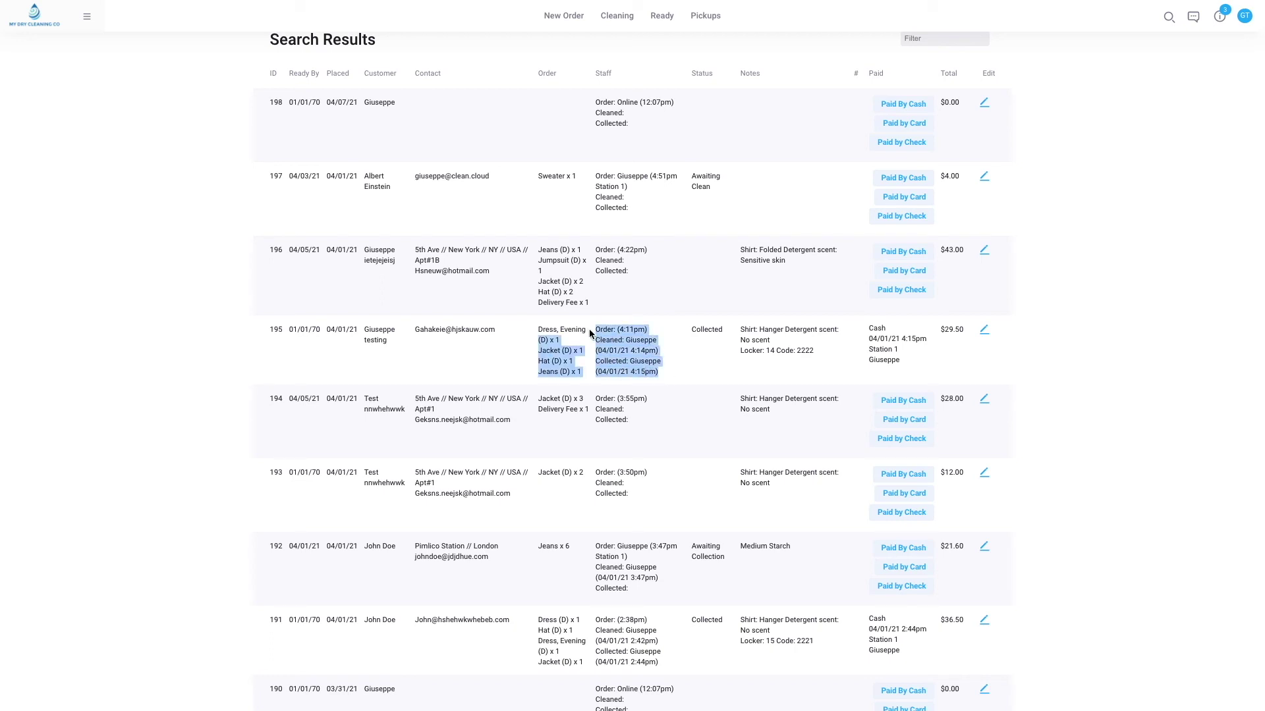
click(673, 352)
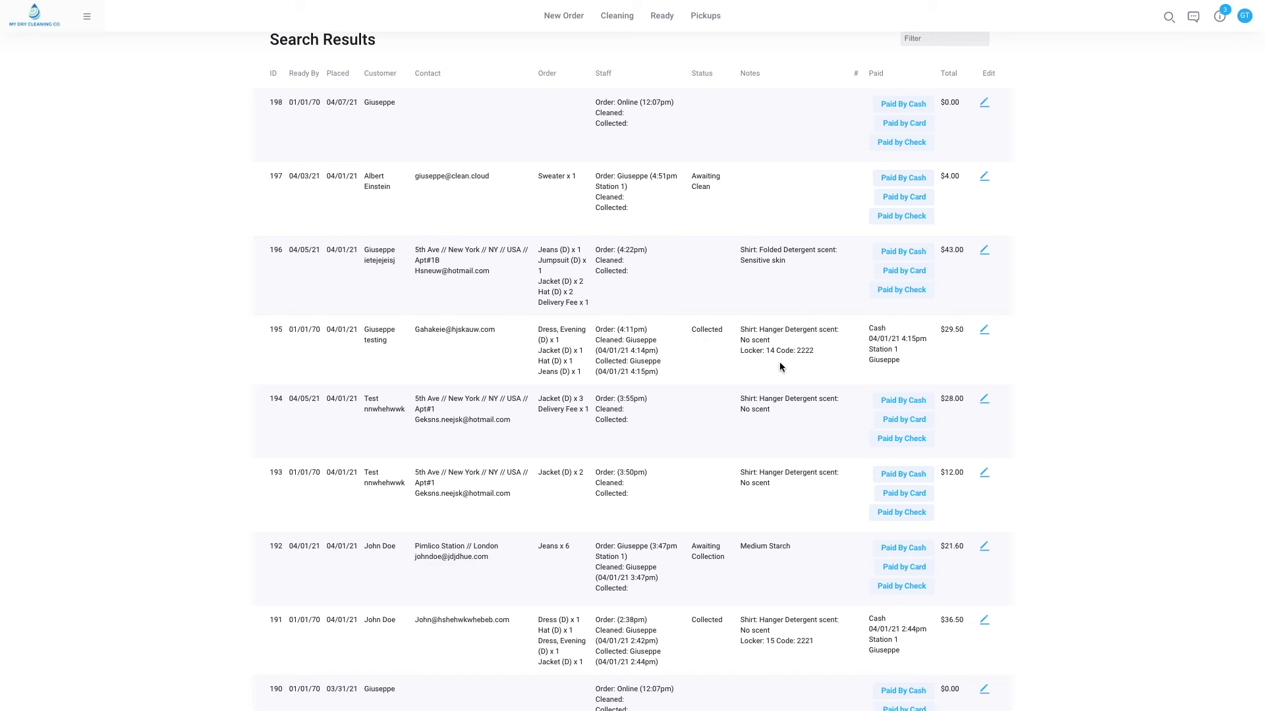
drag(900, 361, 871, 334)
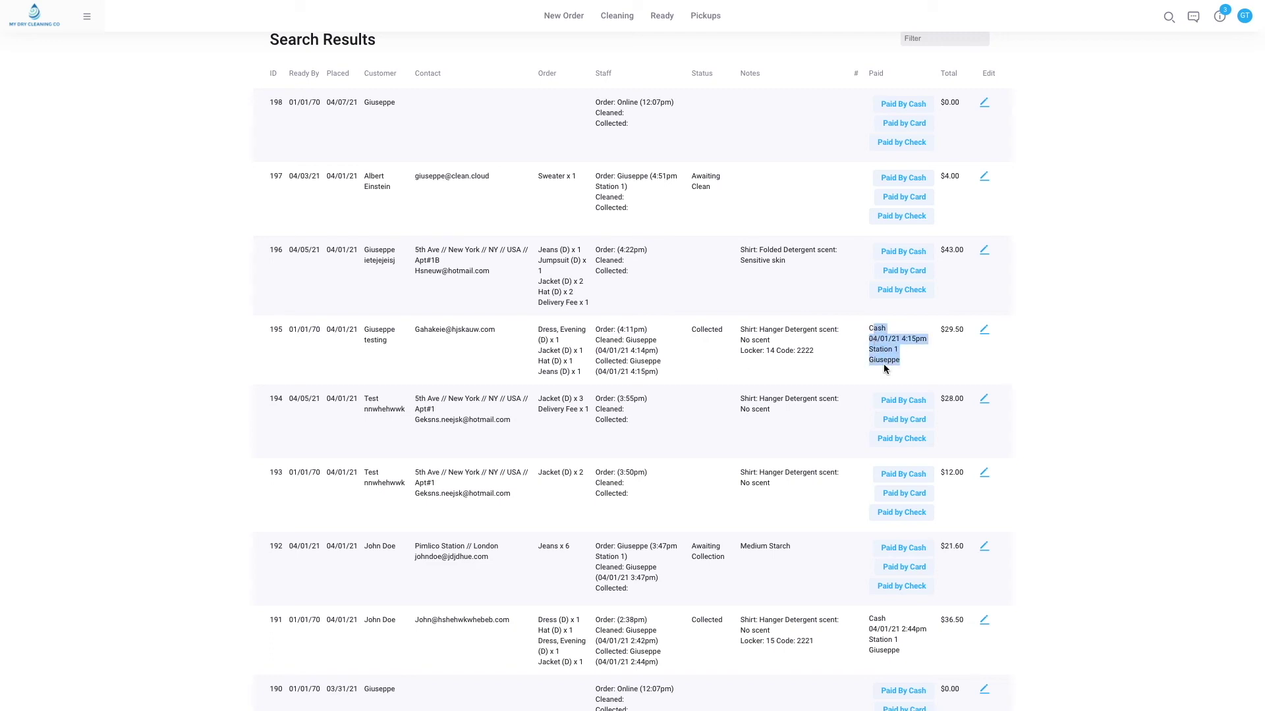
click(840, 357)
scroll(840, 357, down, 5)
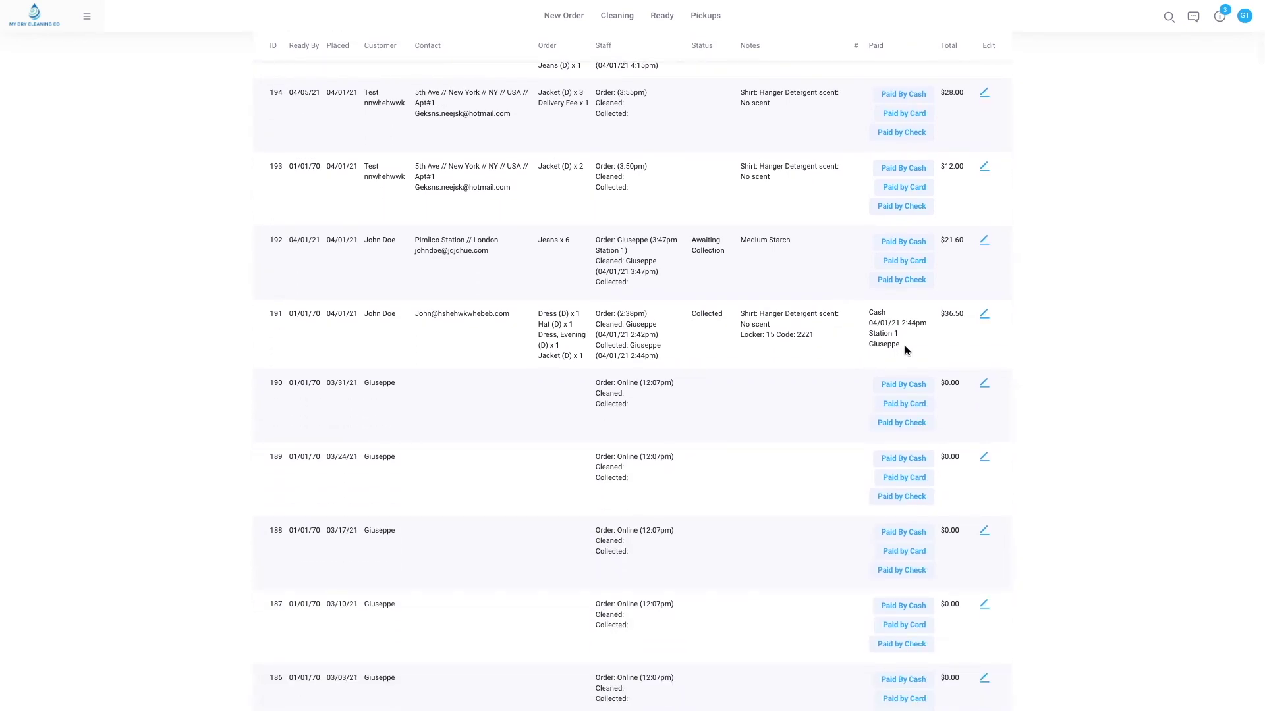
triple_click(872, 309)
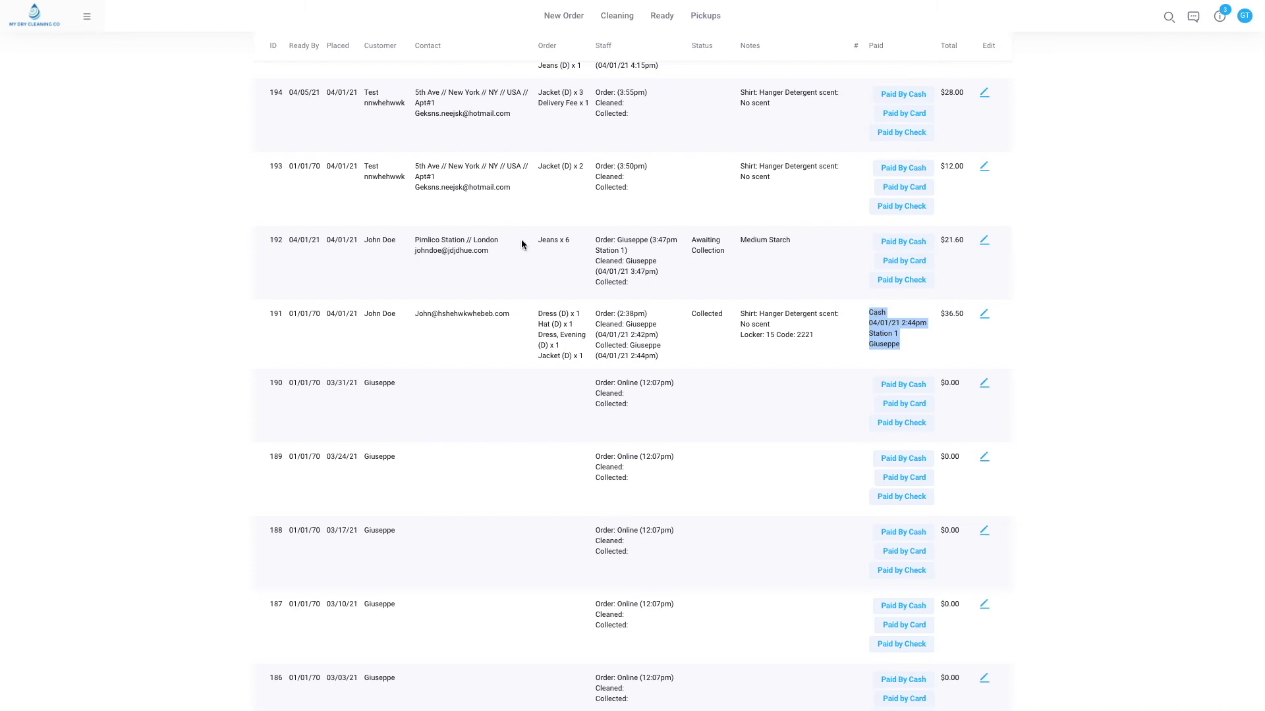
scroll(514, 241, up, 8)
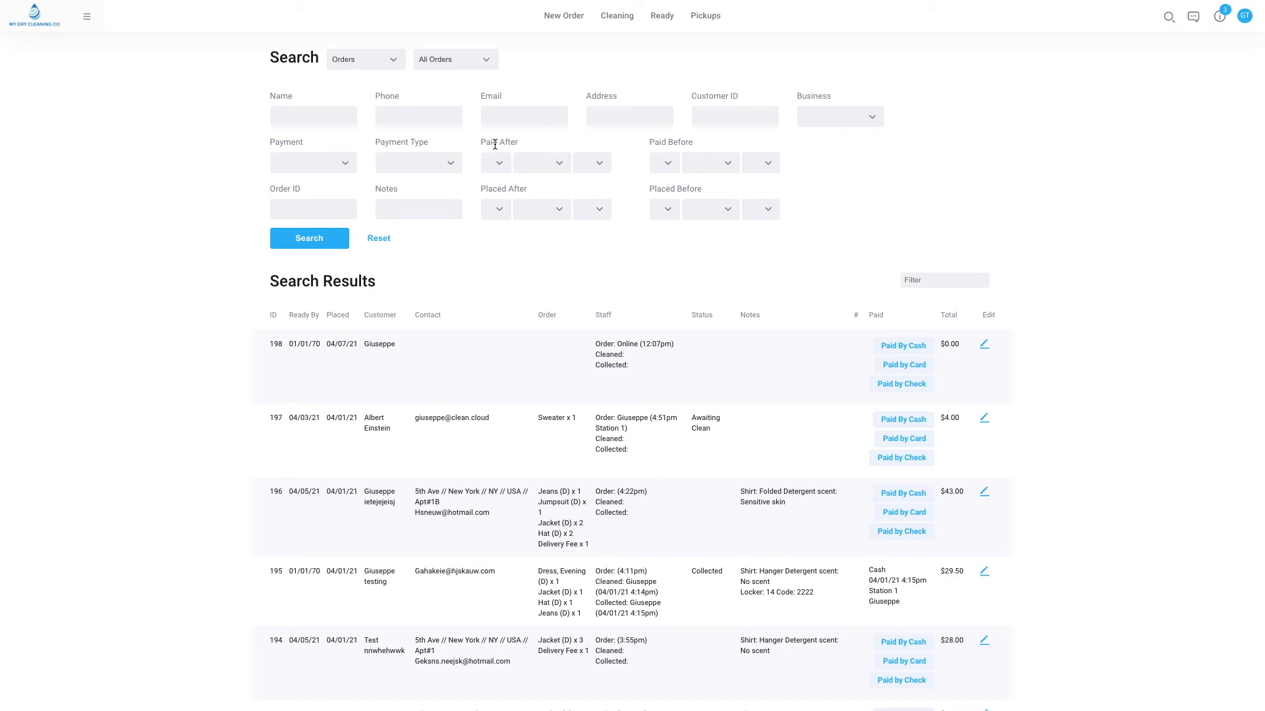
scroll(461, 254, down, 3)
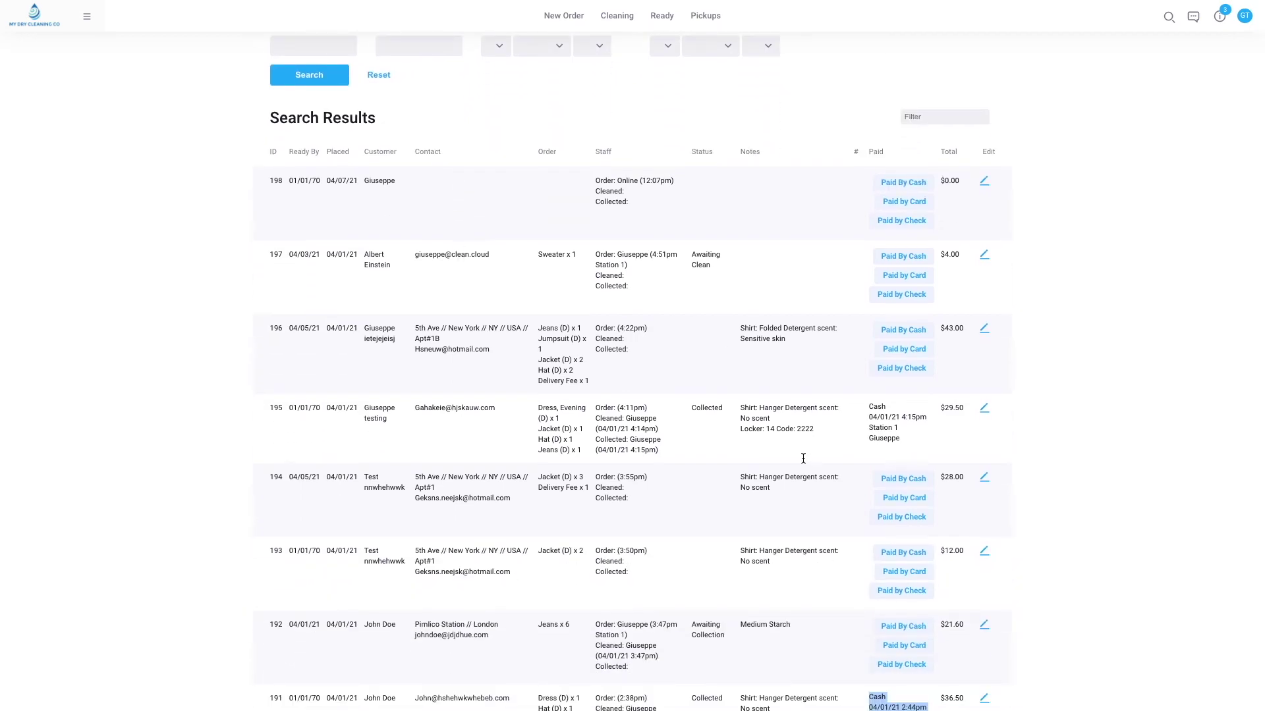
scroll(273, 154, up, 3)
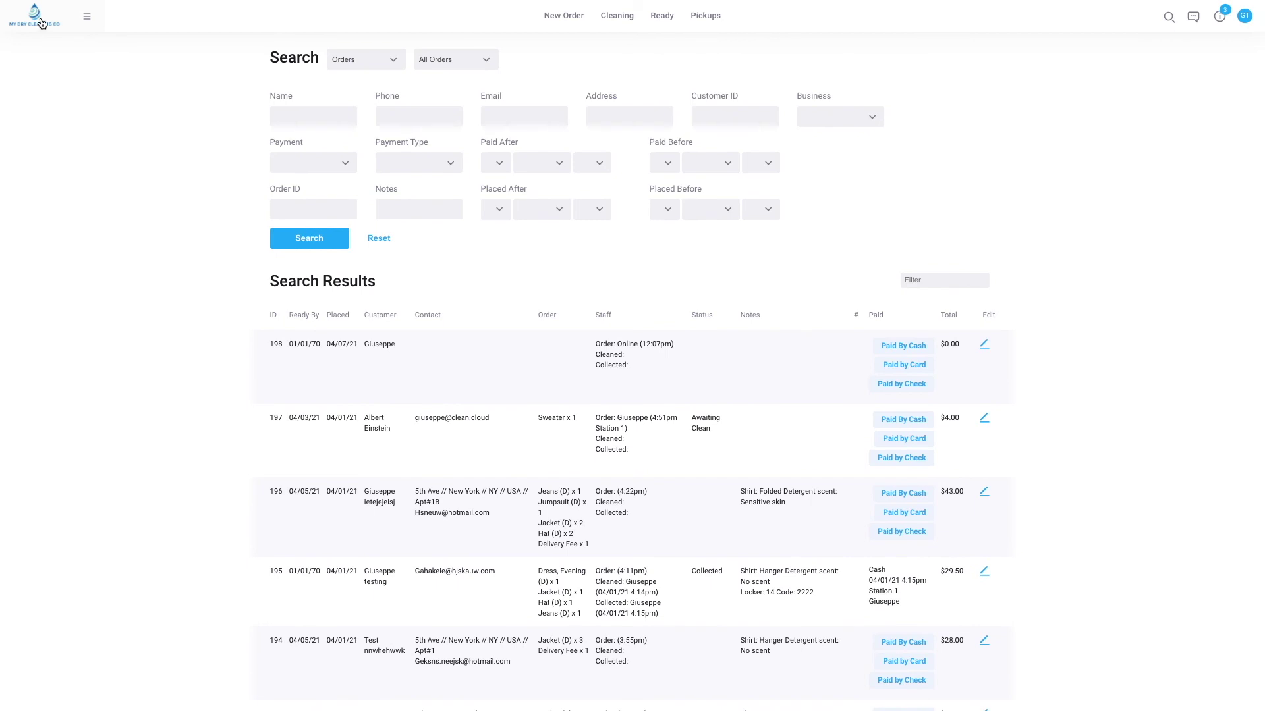
Run an audit of the Ready orders from the Reports dropdown.
click(42, 23)
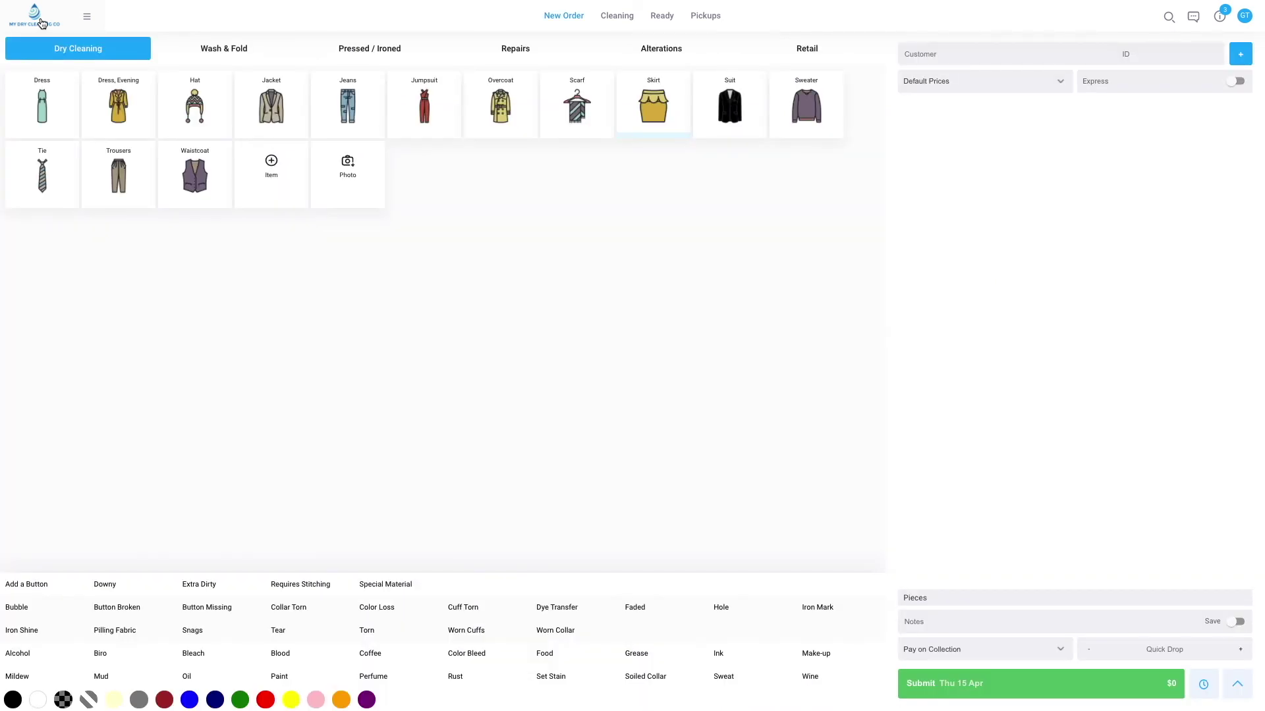
click(664, 17)
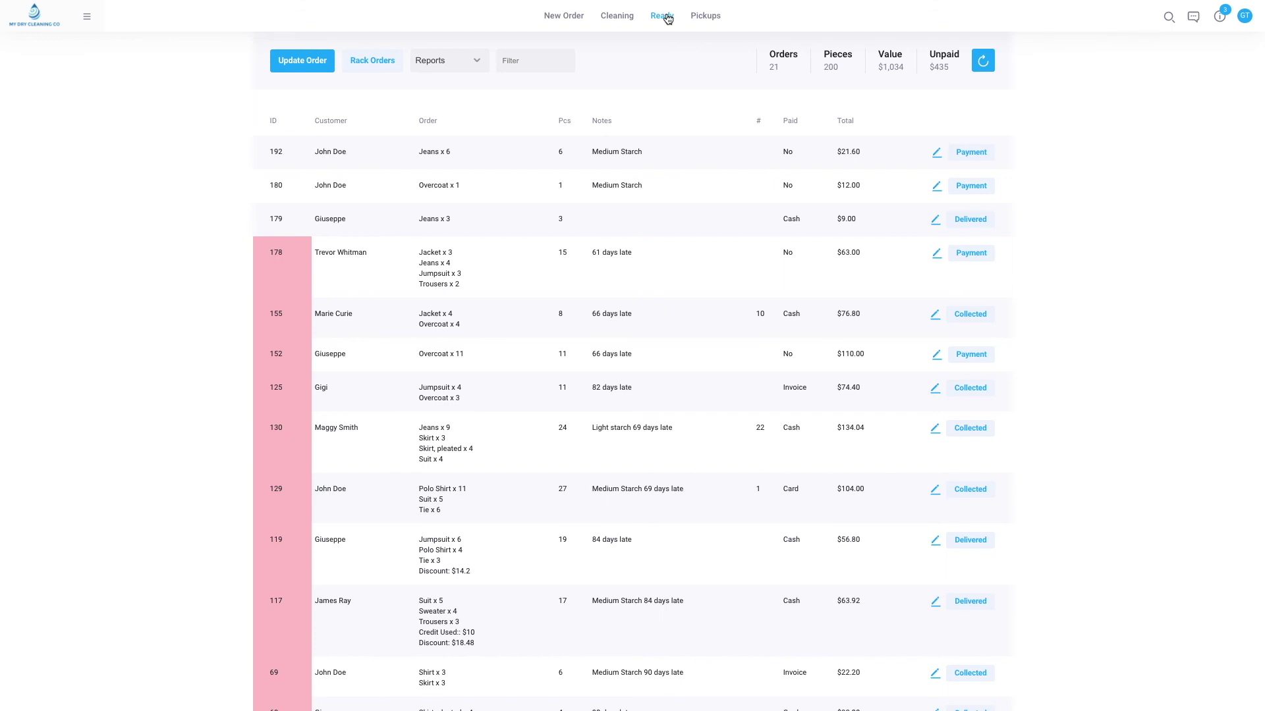
click(469, 69)
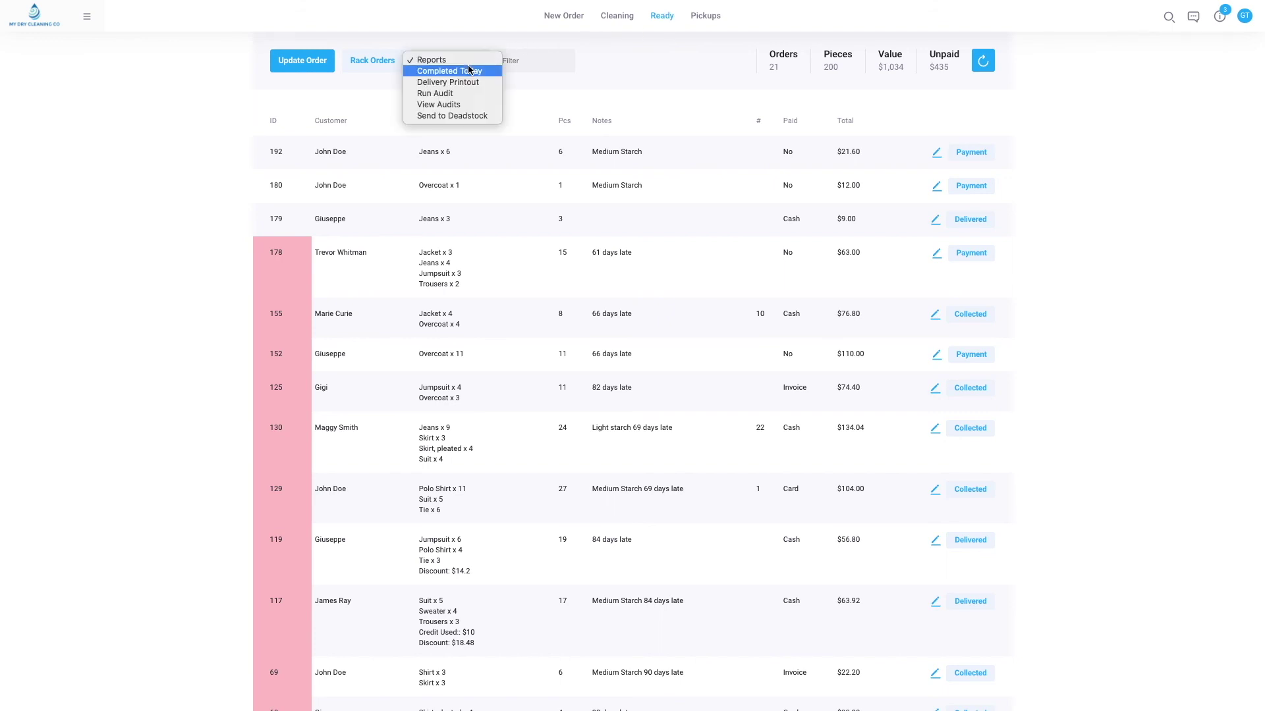
click(462, 92)
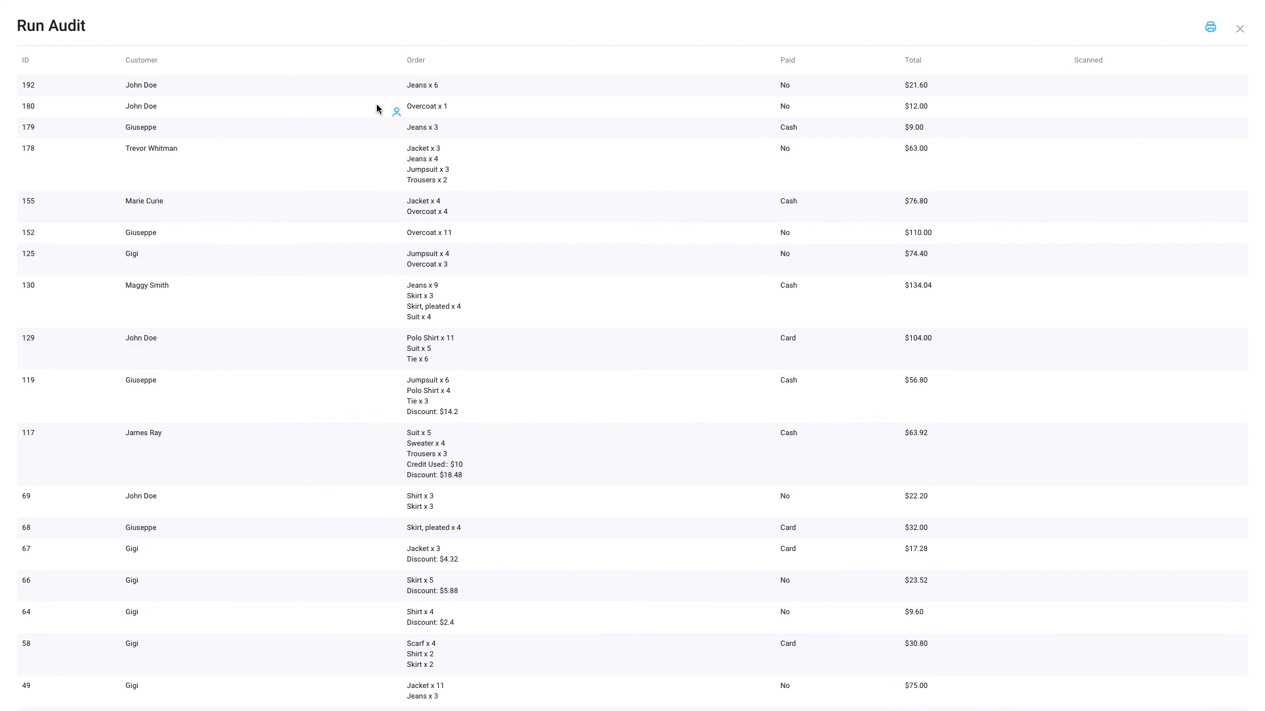
Review the audit, close it, and go back to the empty New Order page.
scroll(377, 107, down, 2)
scroll(376, 107, up, 2)
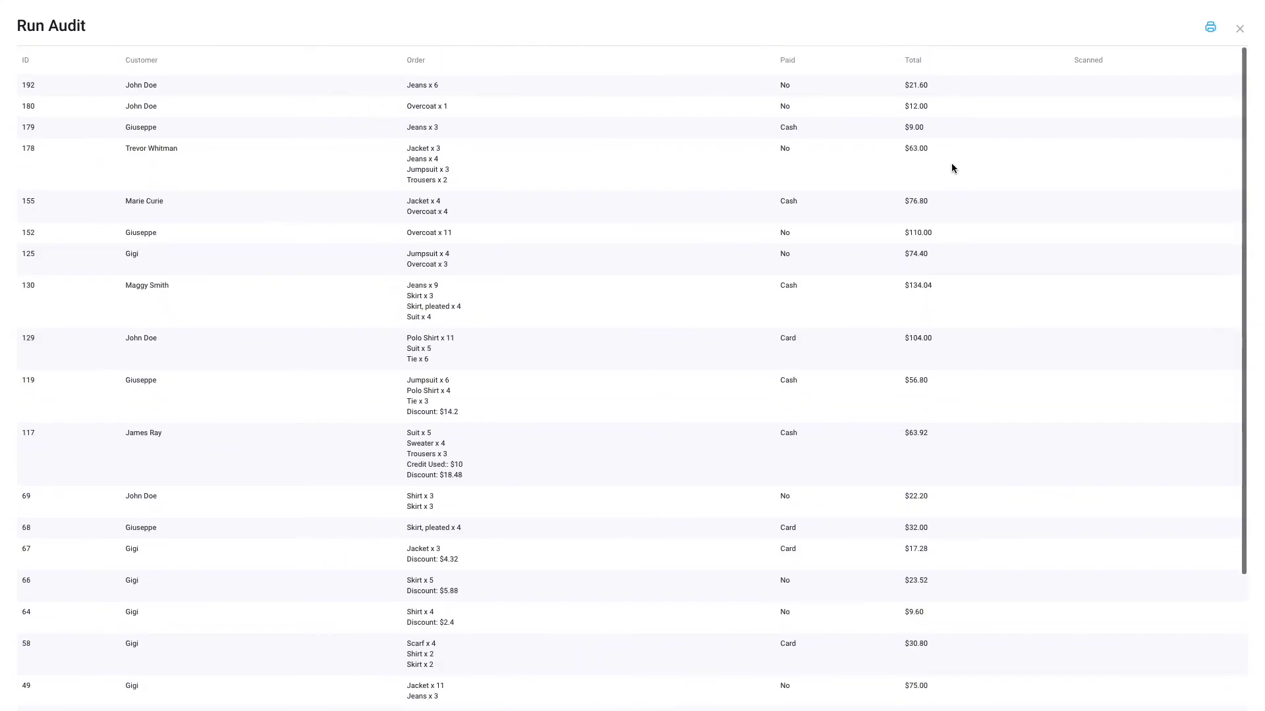
click(1239, 29)
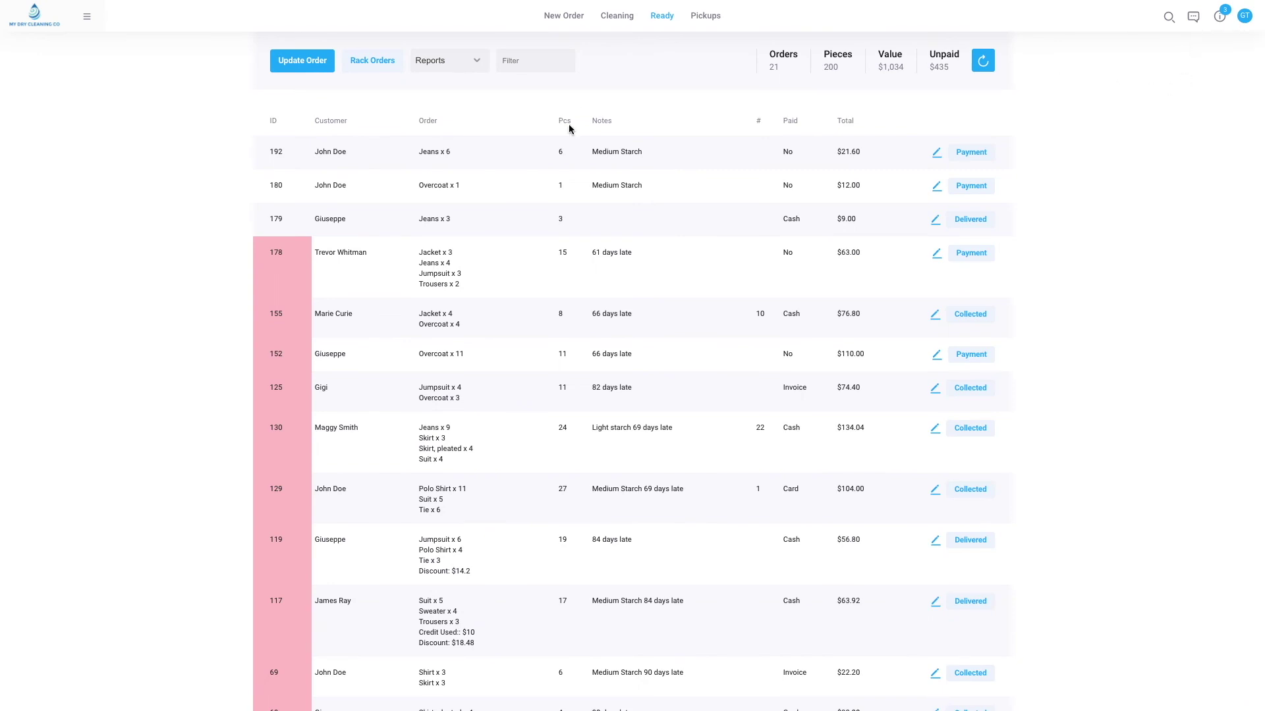
click(44, 29)
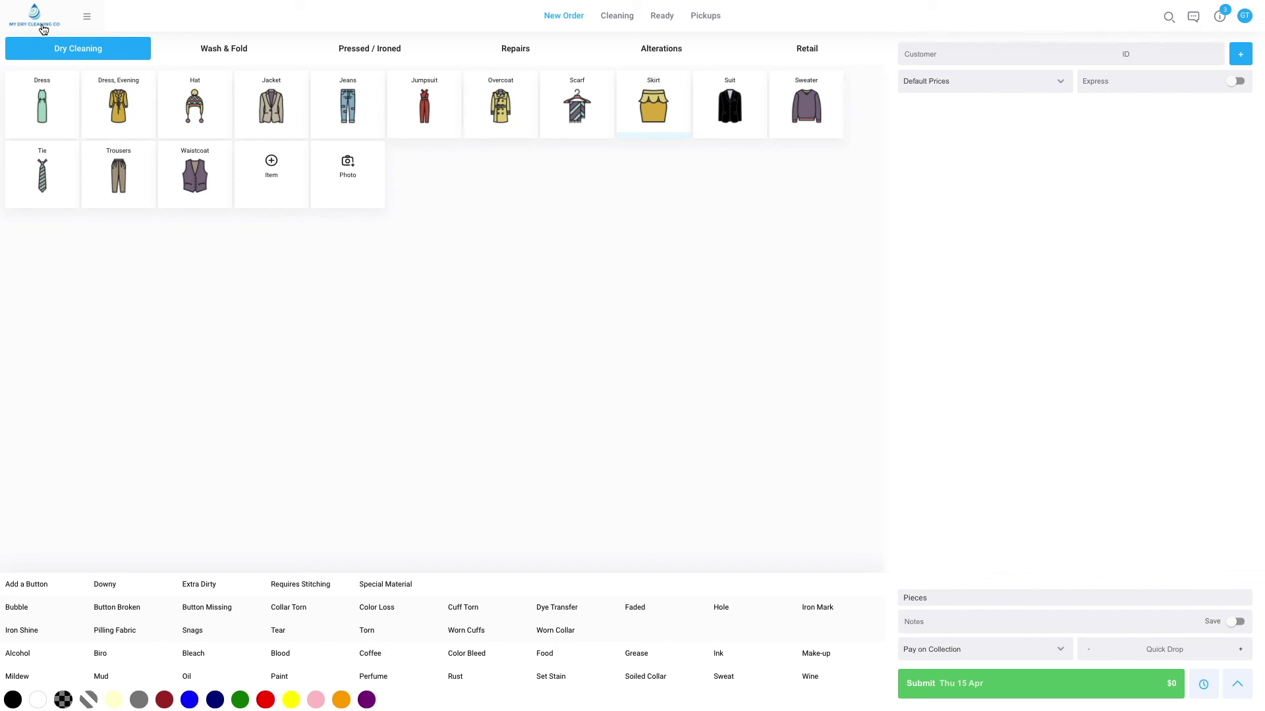
Turn on Clearent 'Require Customers to Add Credit Card' in the app payment settings and save.
click(88, 19)
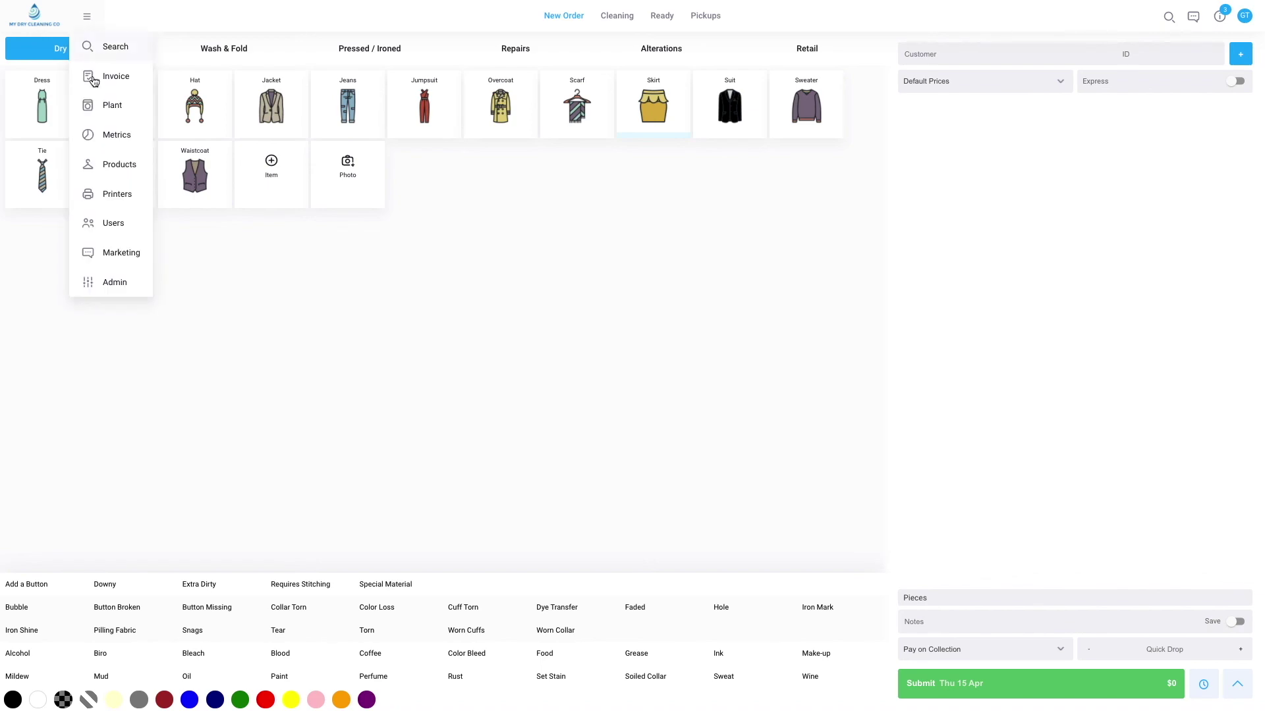
click(95, 293)
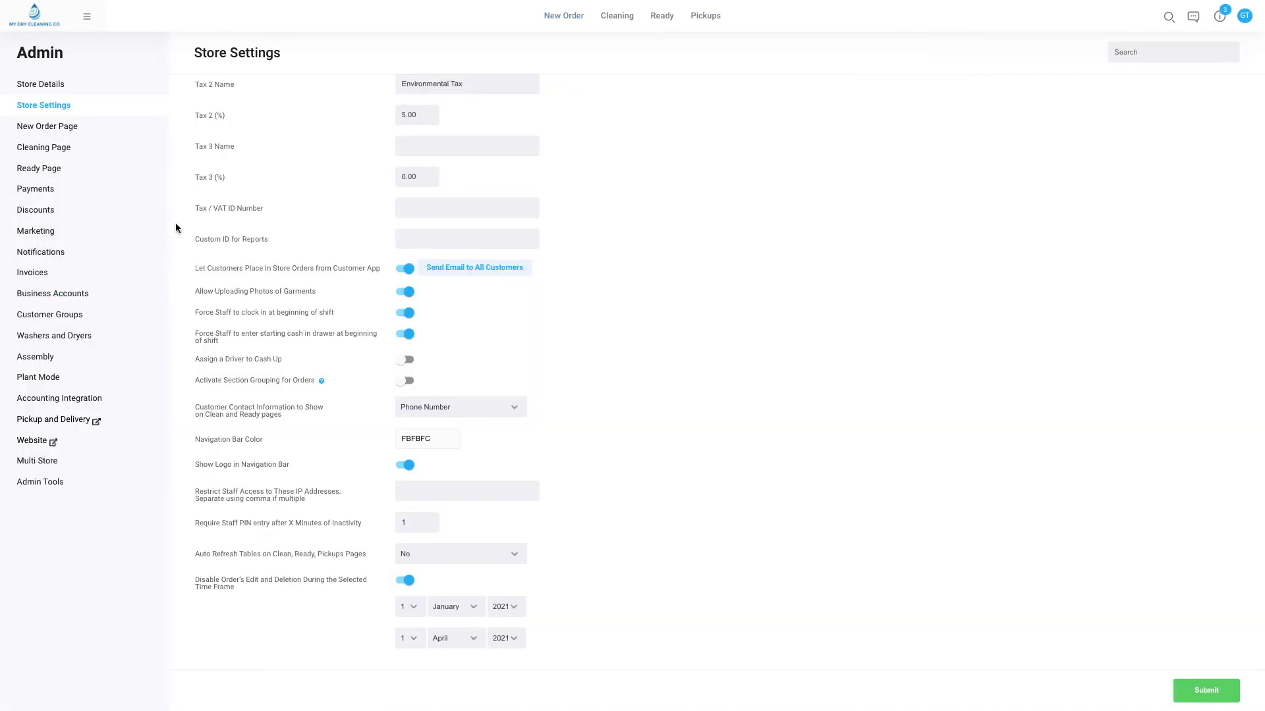
click(35, 189)
click(60, 420)
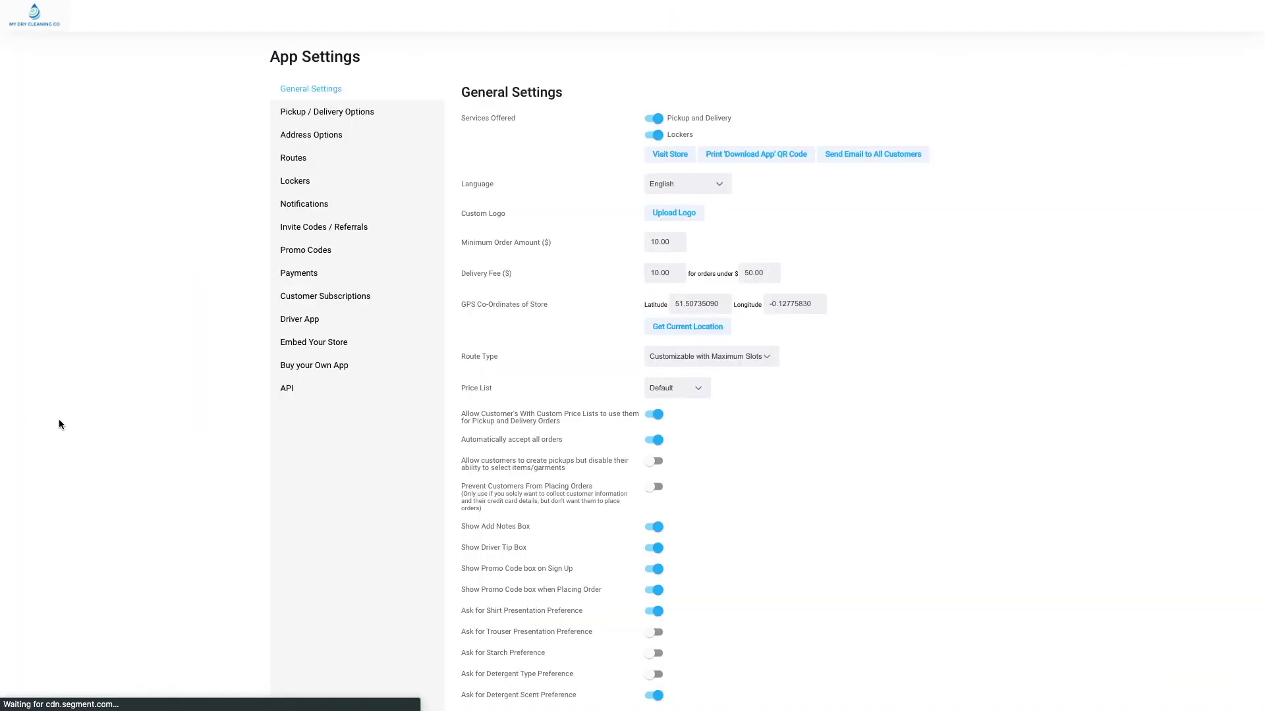
click(283, 274)
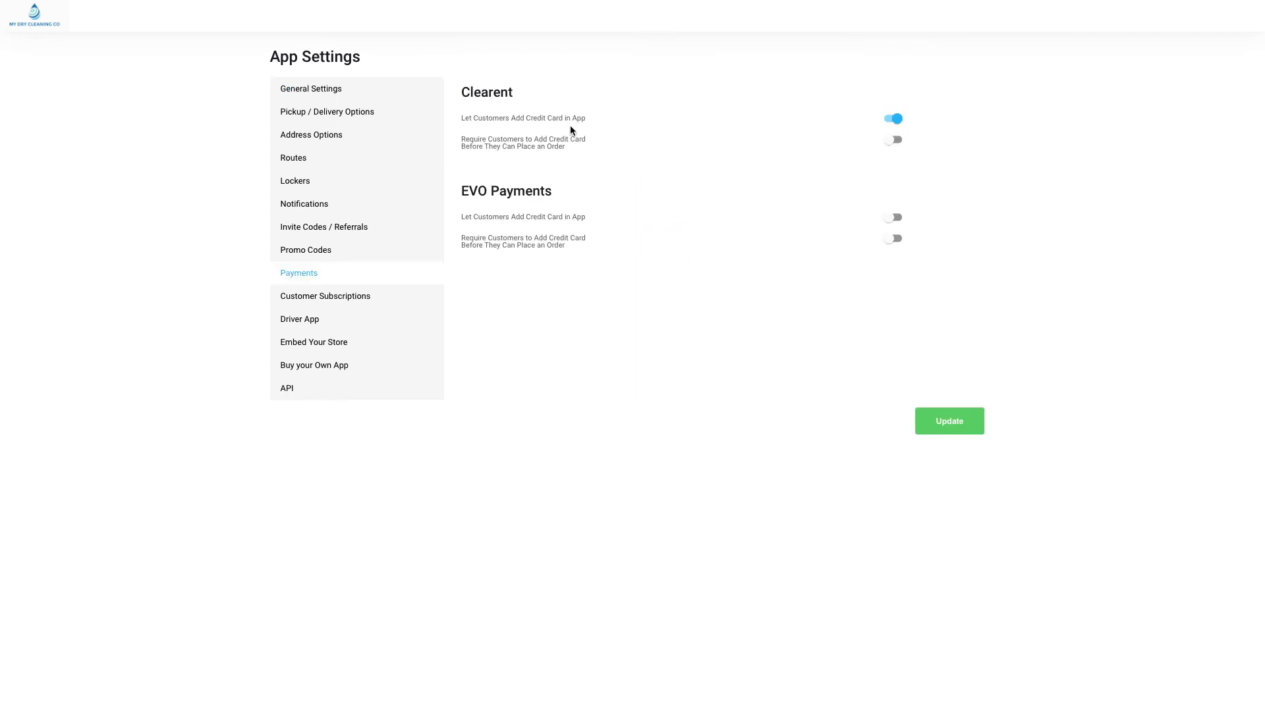
click(893, 140)
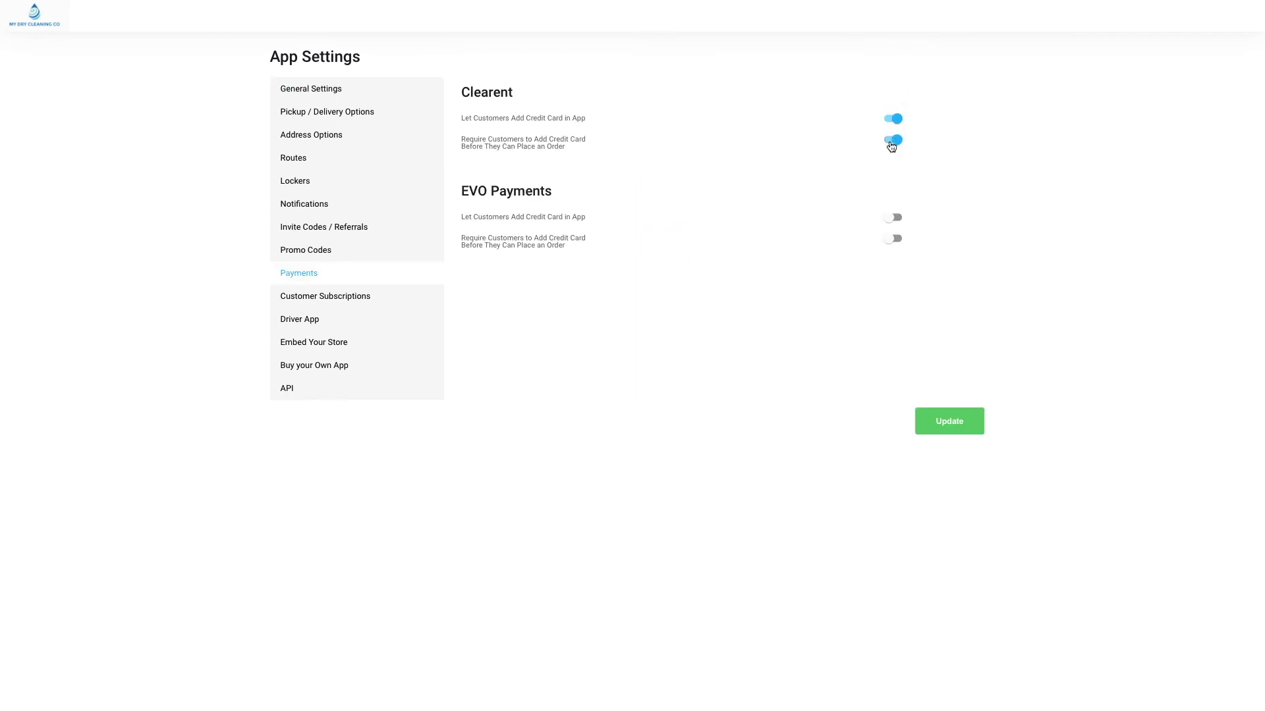
click(963, 429)
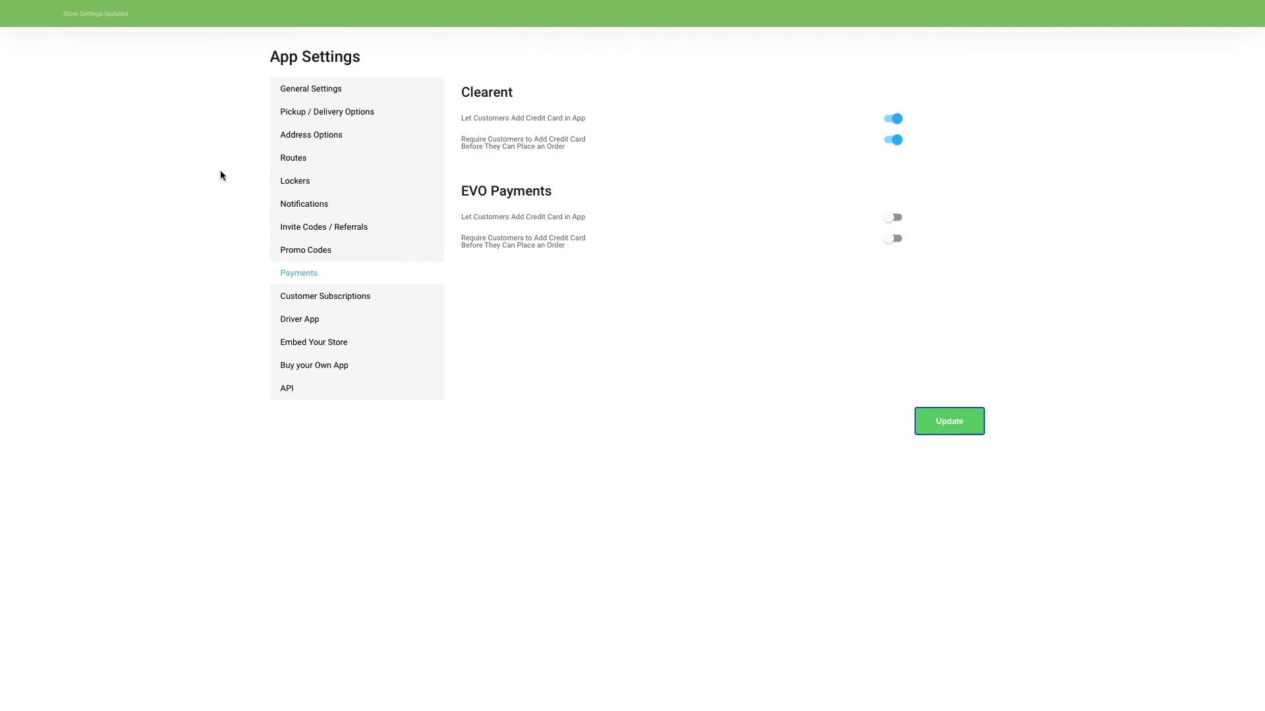
click(44, 31)
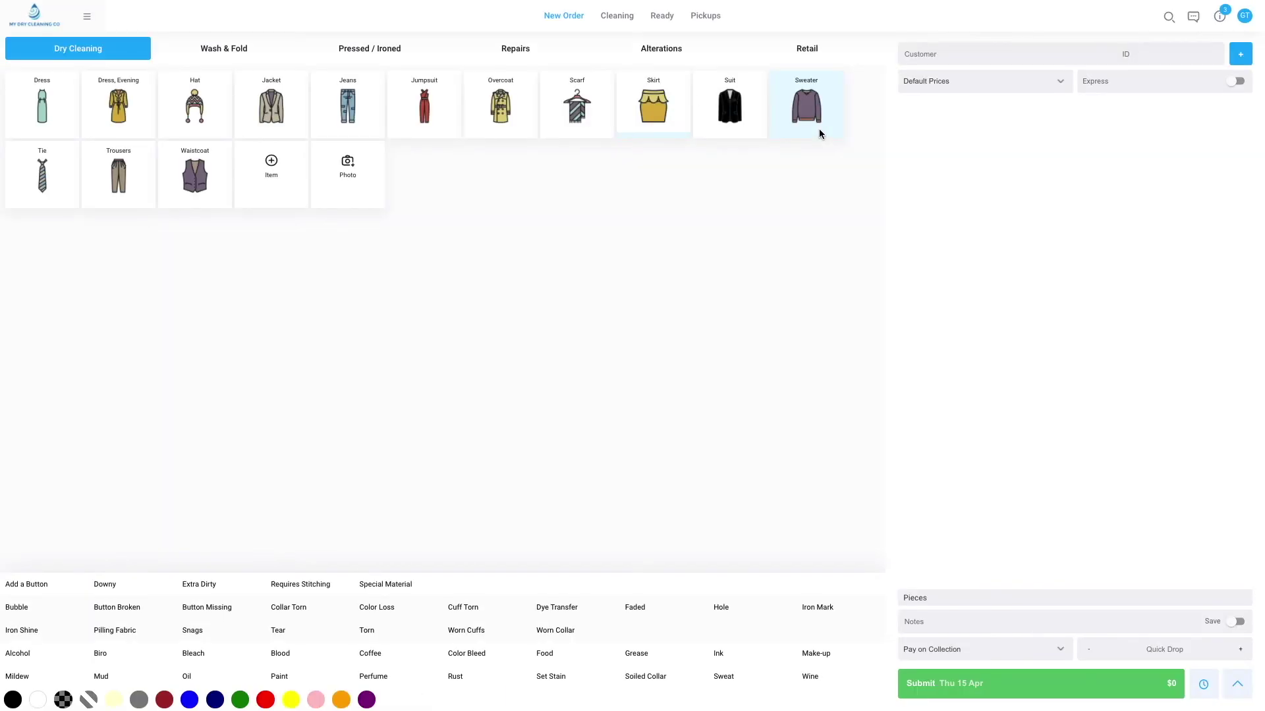
click(986, 51)
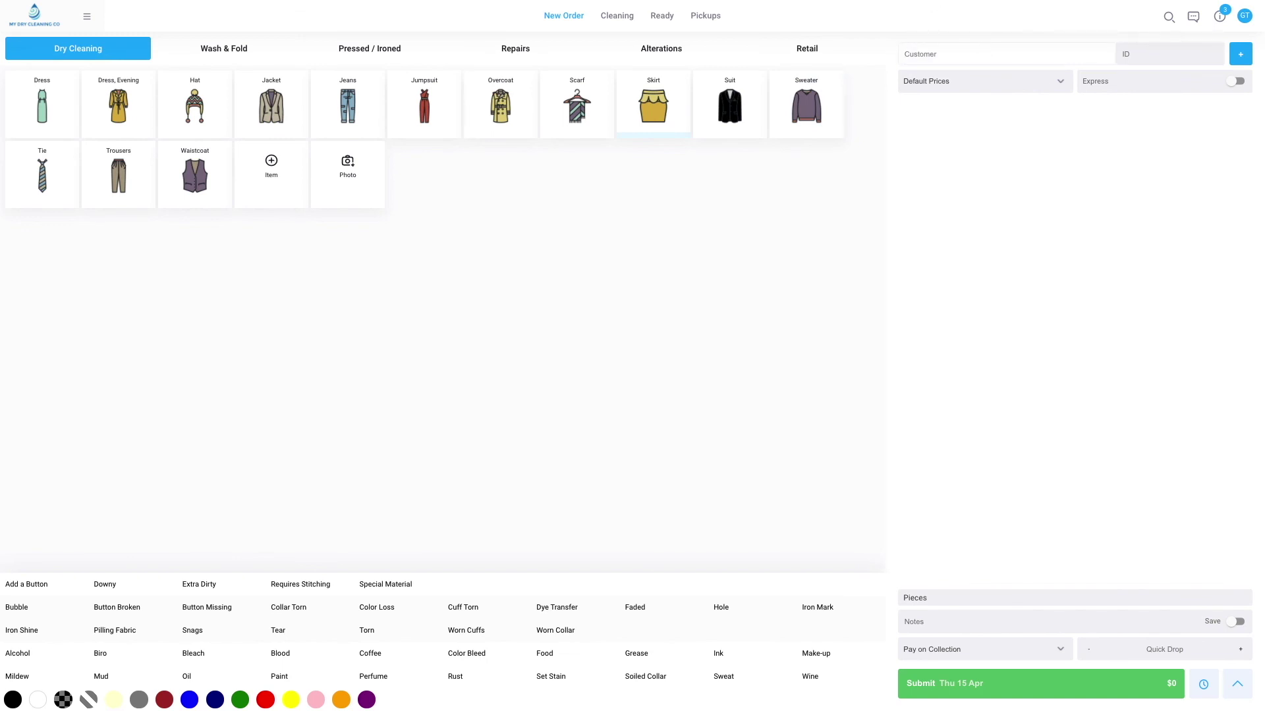
Load the customer onto the new order, leaving the order payment unchanged.
text(Jooh)
key(BackSpace)
text(hn)
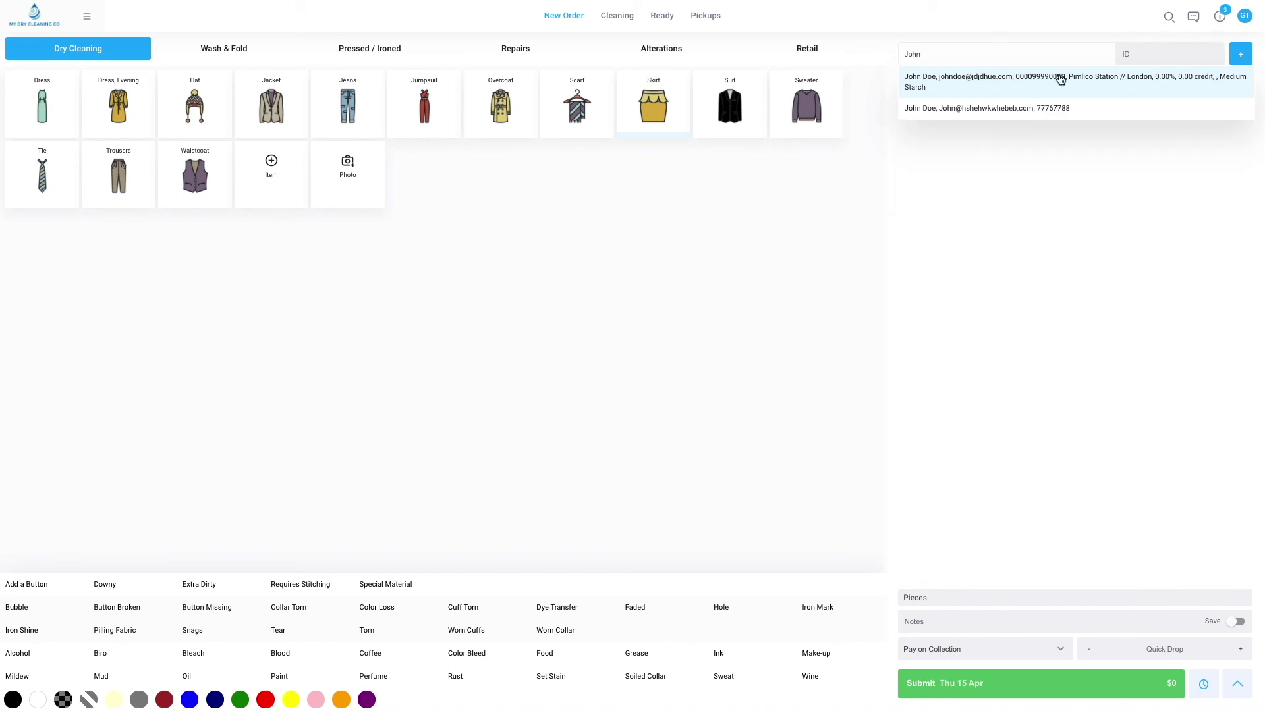
click(1076, 87)
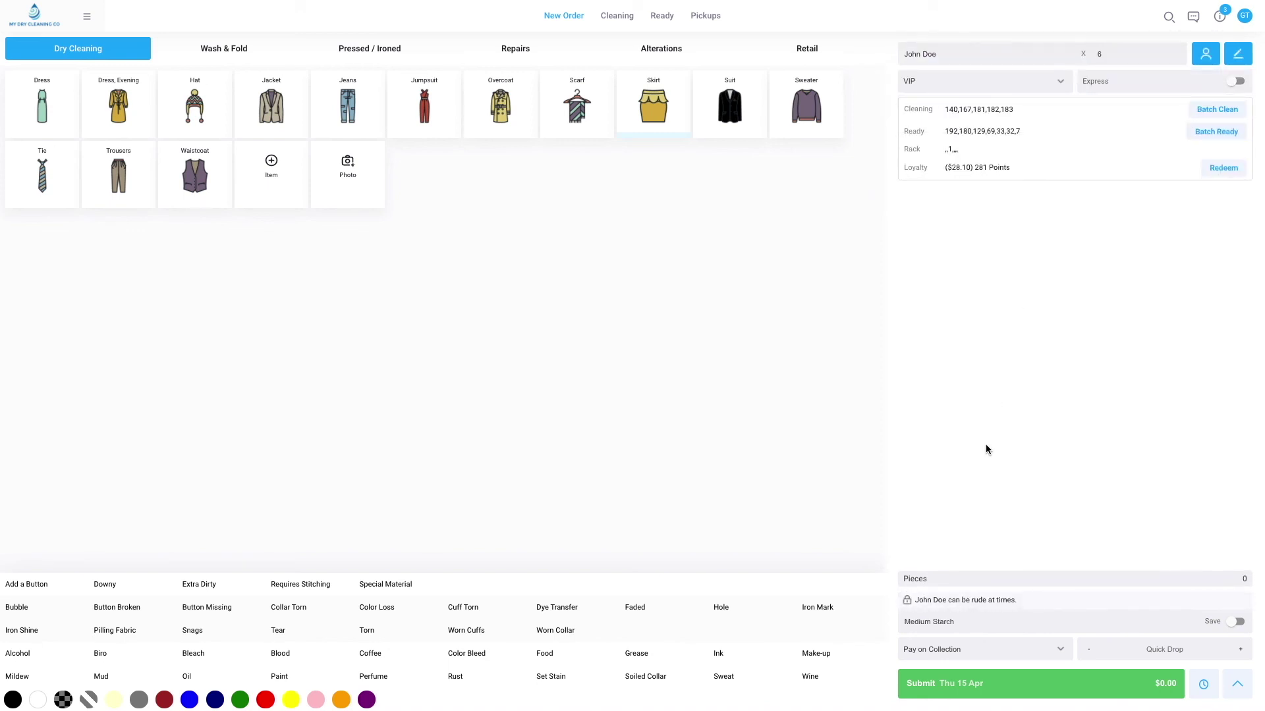
click(978, 653)
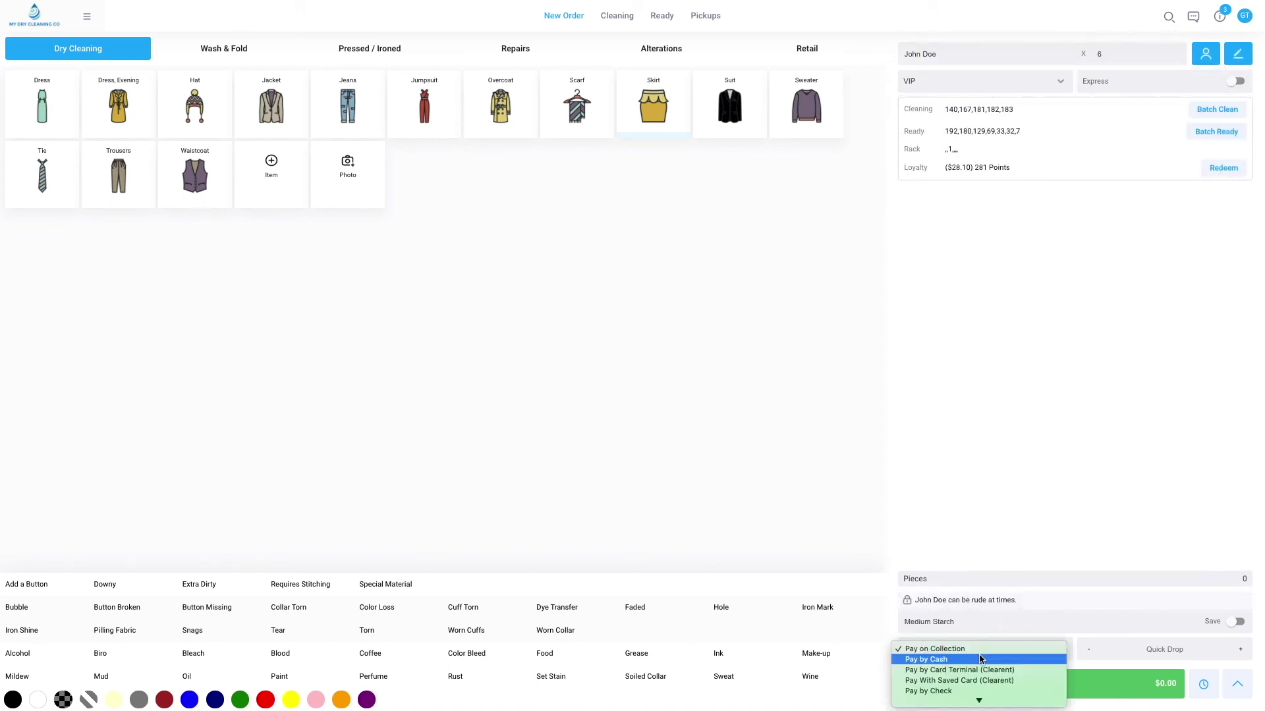
click(1032, 417)
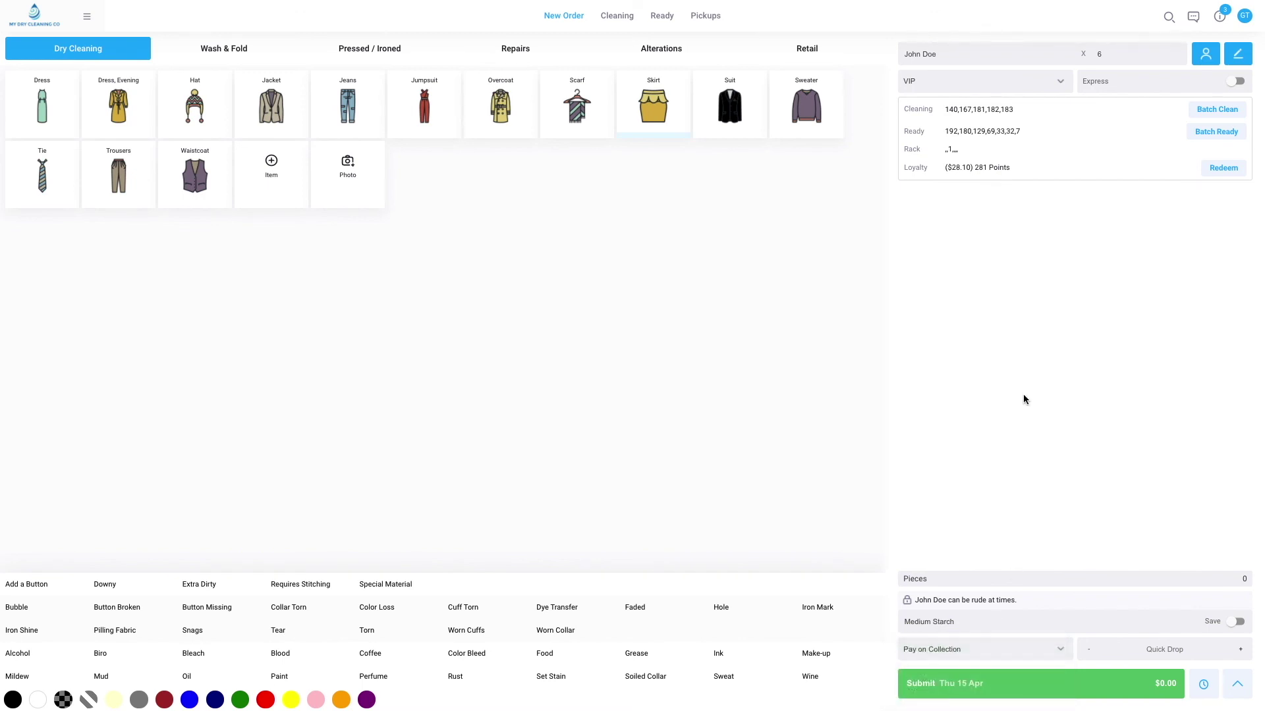
Set the customer's Payment Type to Pay With Saved Card (Clearent) and update.
click(1237, 58)
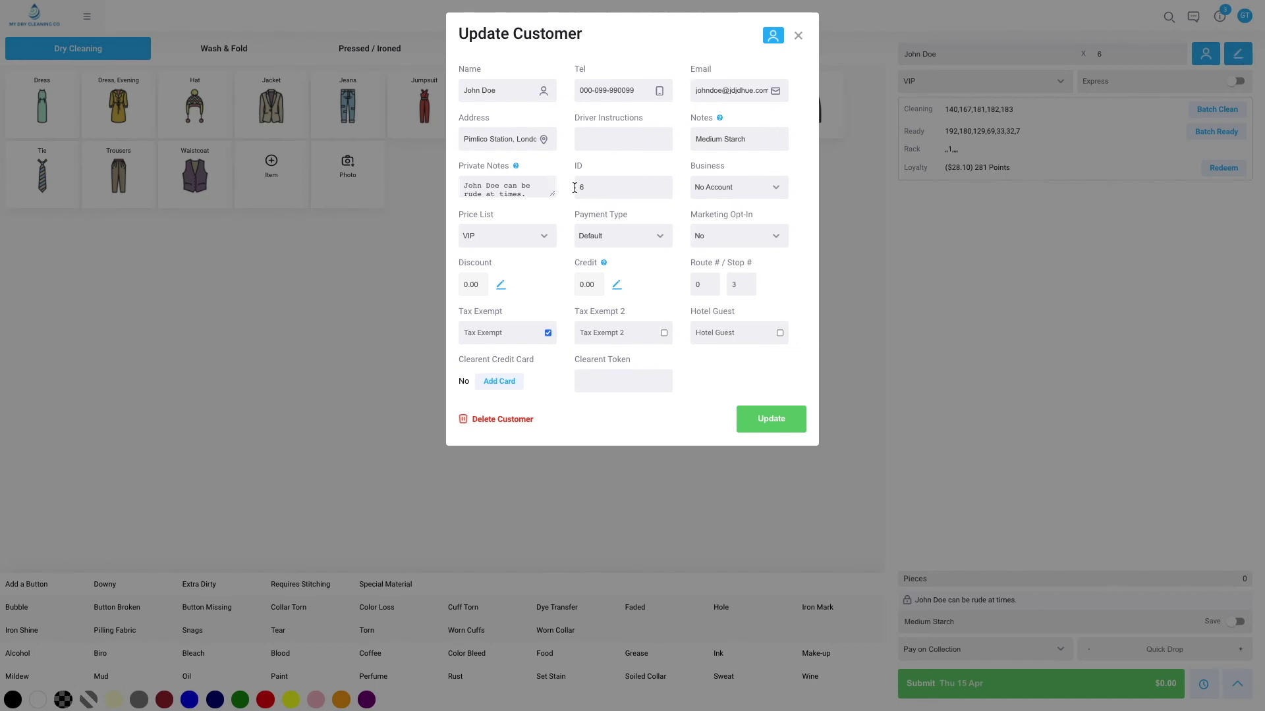
click(607, 243)
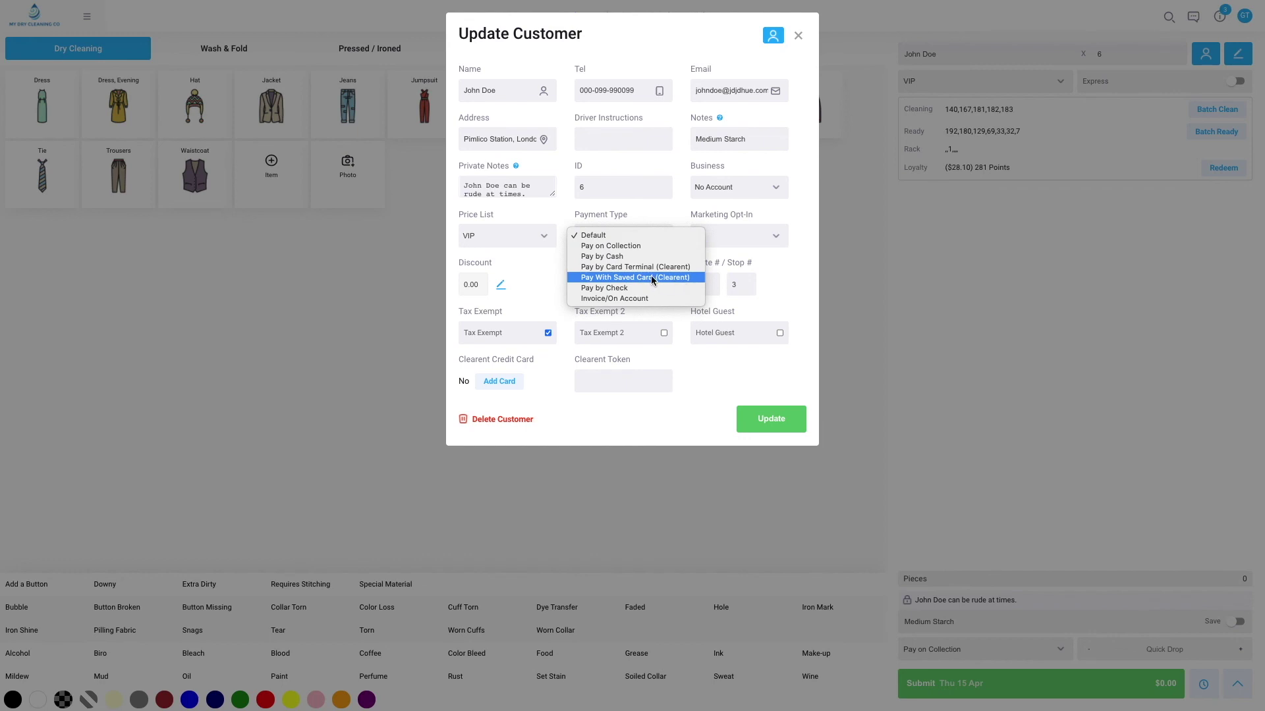
click(693, 281)
click(775, 417)
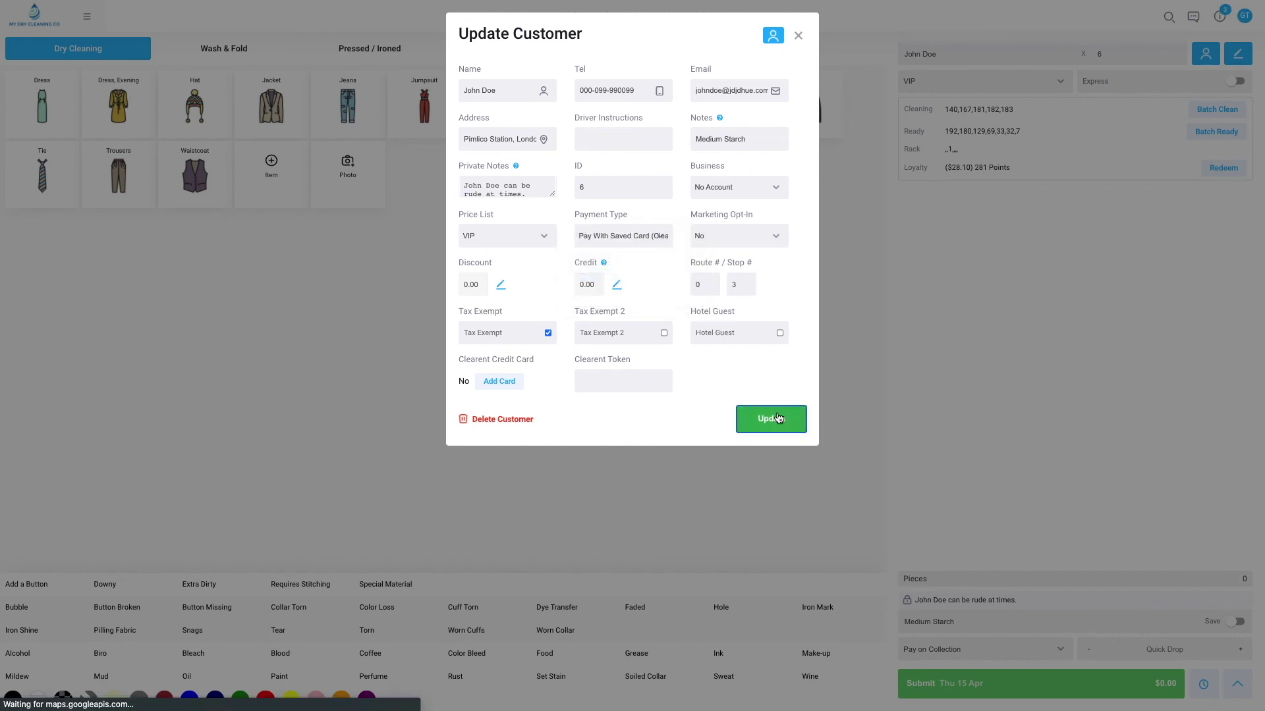